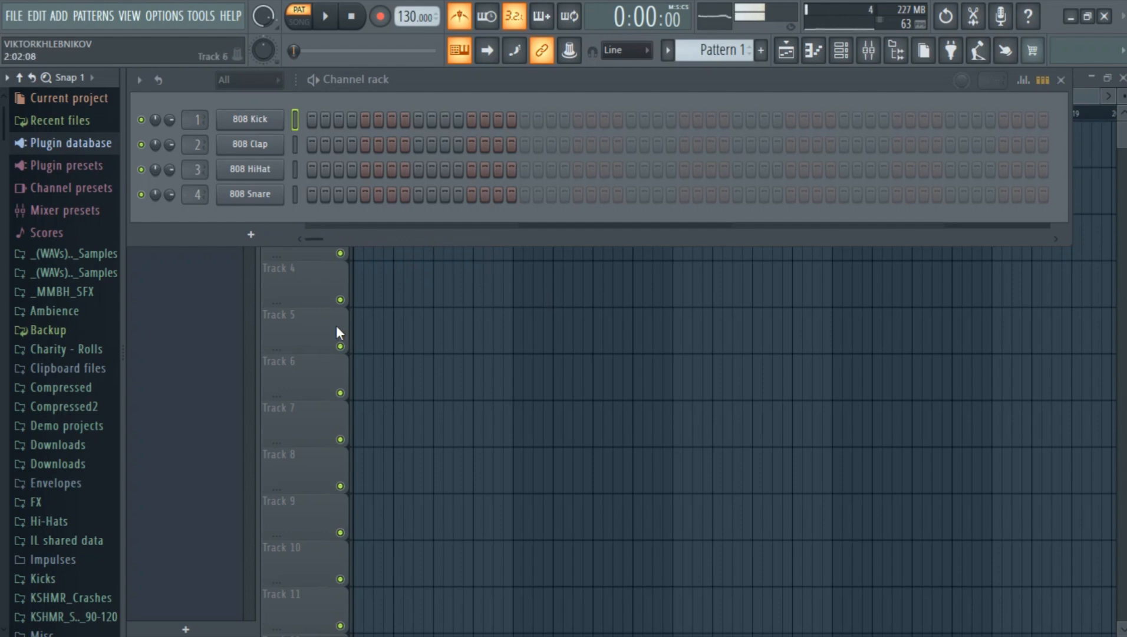
# Step: Create a new project from the default Basic 808 with limiter template
pyautogui.click(13, 17)
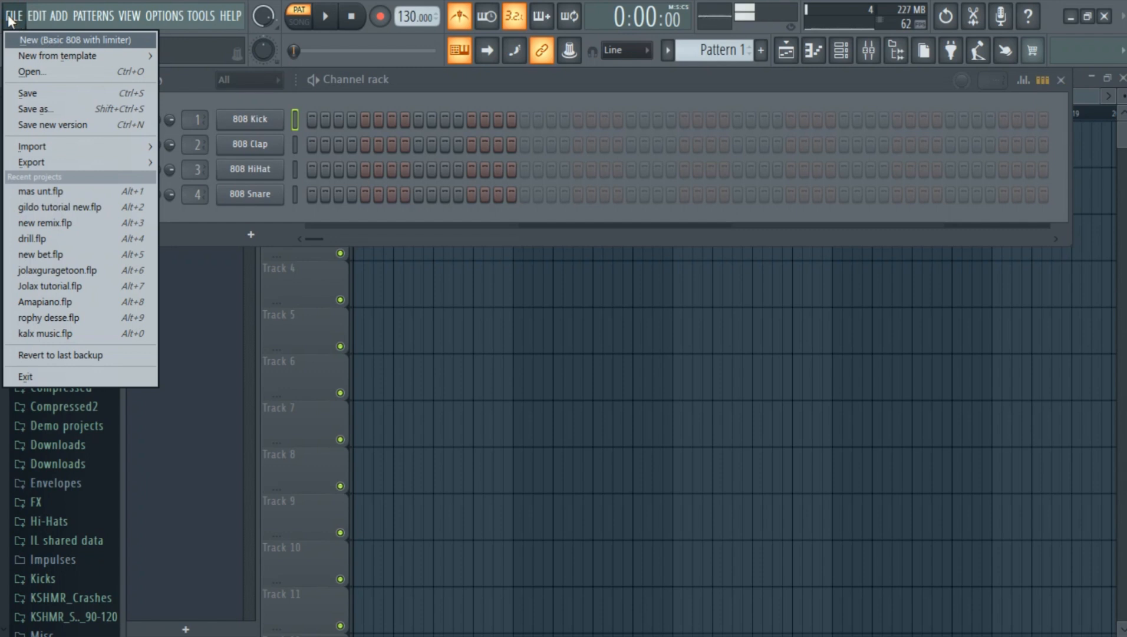
pyautogui.click(22, 41)
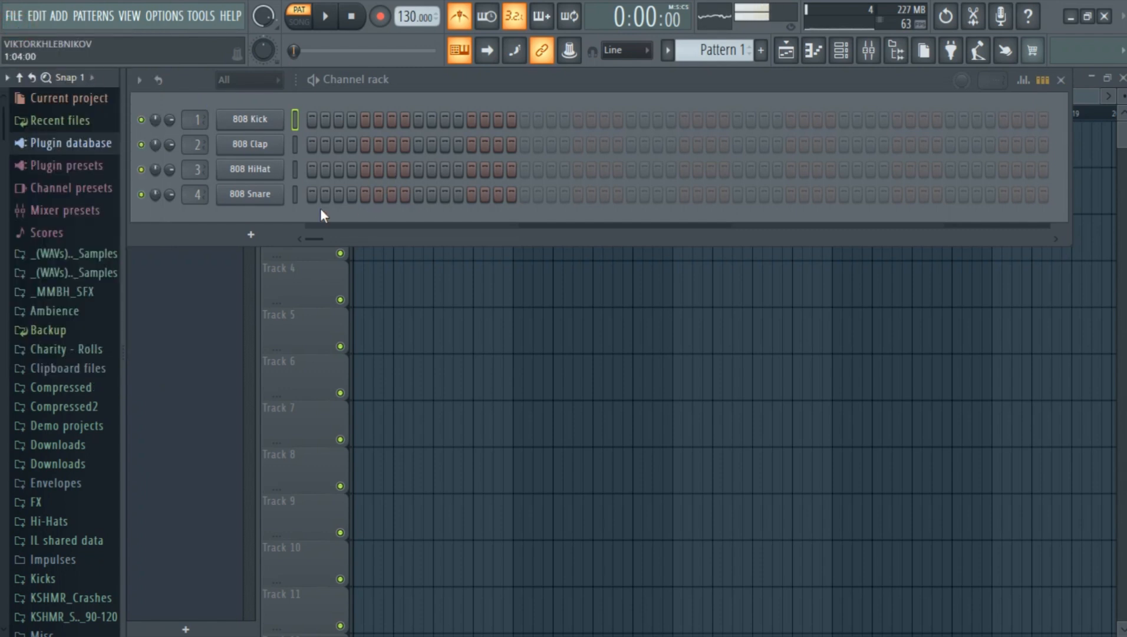
pyautogui.click(13, 17)
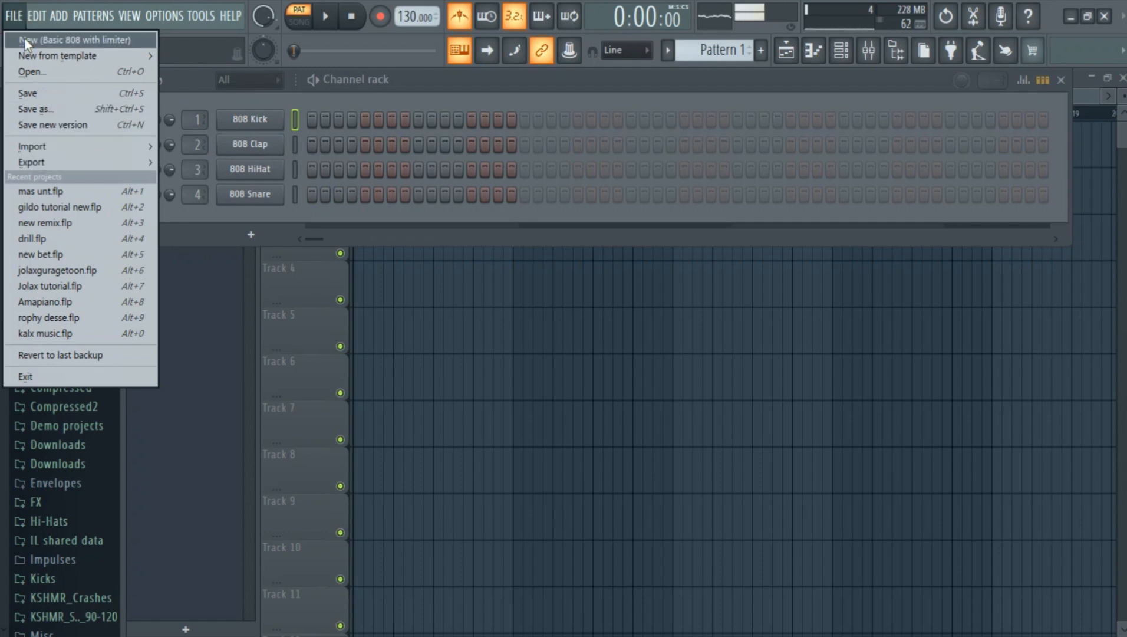
pyautogui.moveTo(155, 148)
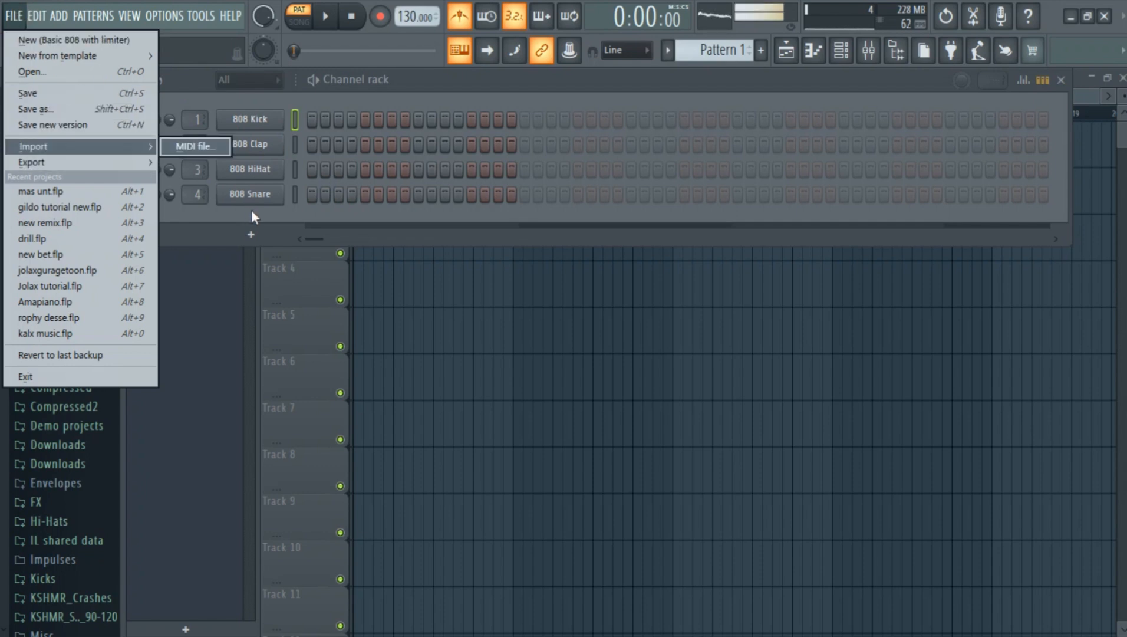
pyautogui.click(251, 211)
# Step: In Pattern 1, fill all 16 808 Kick steps, 808 Clap steps 6 to 15 and 808 HiHat steps 8 to 10
pyautogui.click(295, 144)
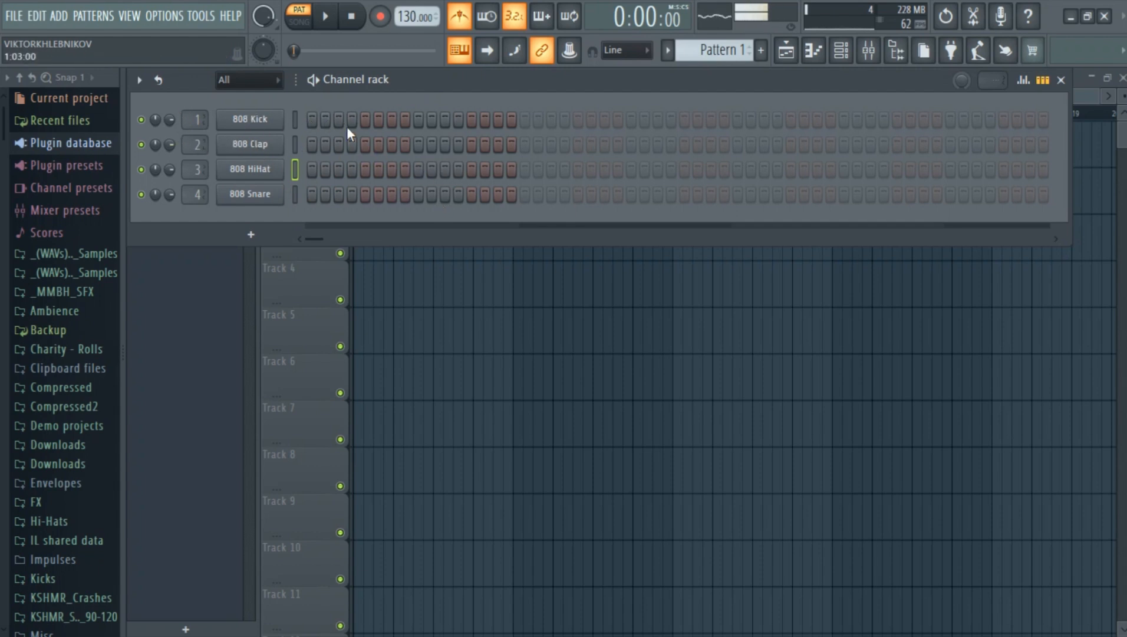
pyautogui.moveTo(312, 120); pyautogui.dragTo(511, 121)
pyautogui.moveTo(379, 144); pyautogui.dragTo(498, 144)
pyautogui.moveTo(405, 170)
pyautogui.mouseDown()
pyautogui.moveTo(419, 174)
pyautogui.moveTo(434, 156)
pyautogui.mouseUp()
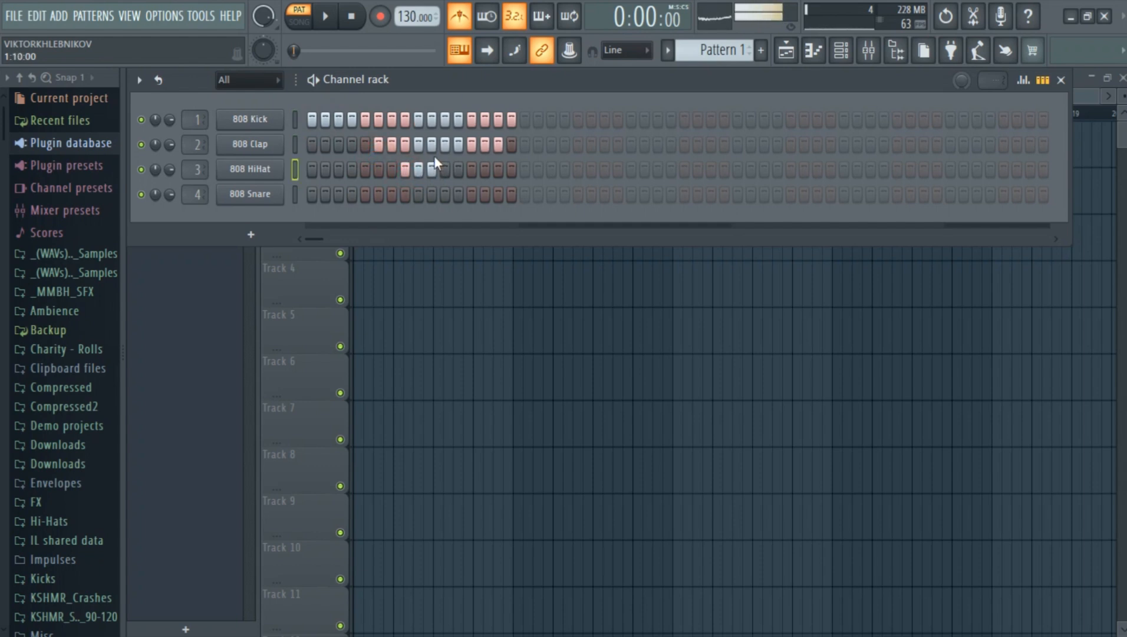
# Step: Switch from Pattern 1 to the empty Pattern 2
pyautogui.click(680, 48)
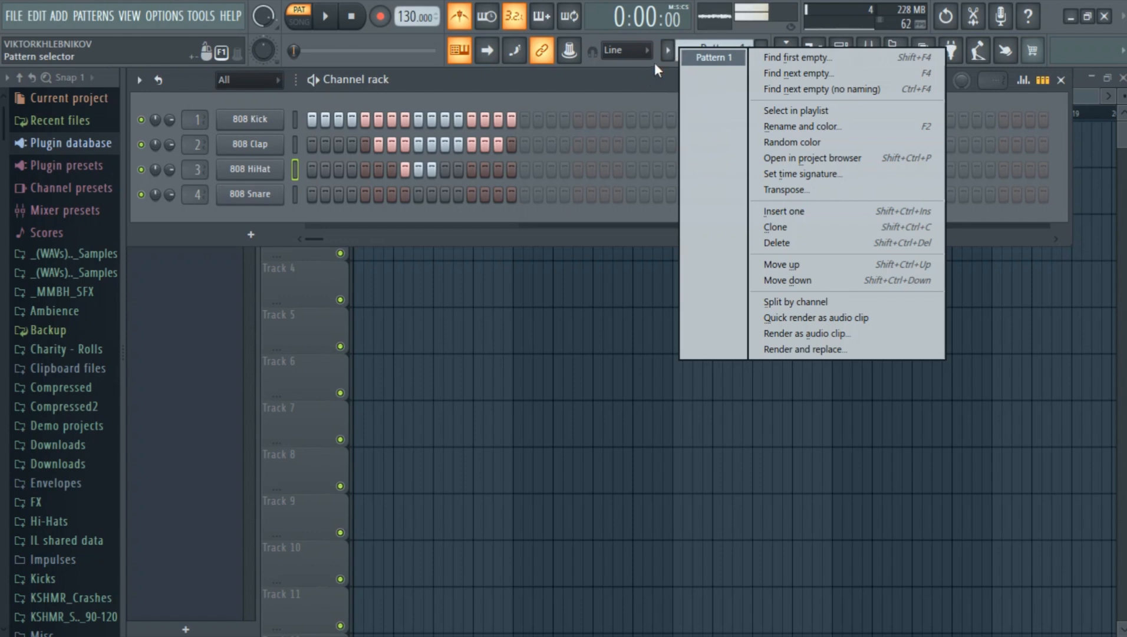
pyautogui.click(668, 51)
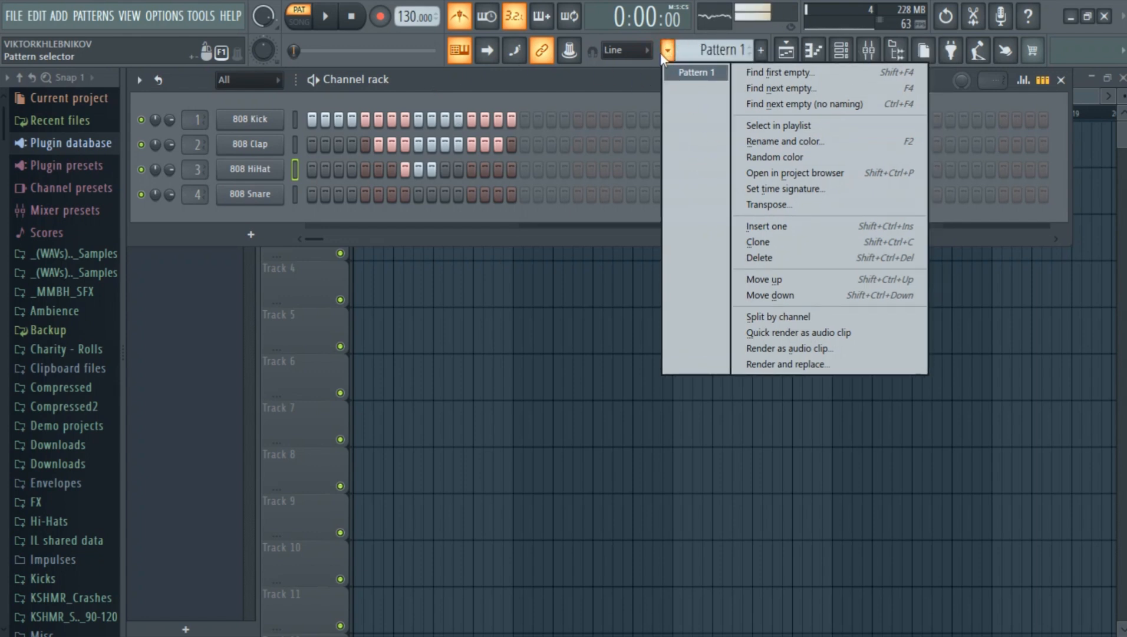
pyautogui.moveTo(705, 50); pyautogui.dragTo(707, 43)
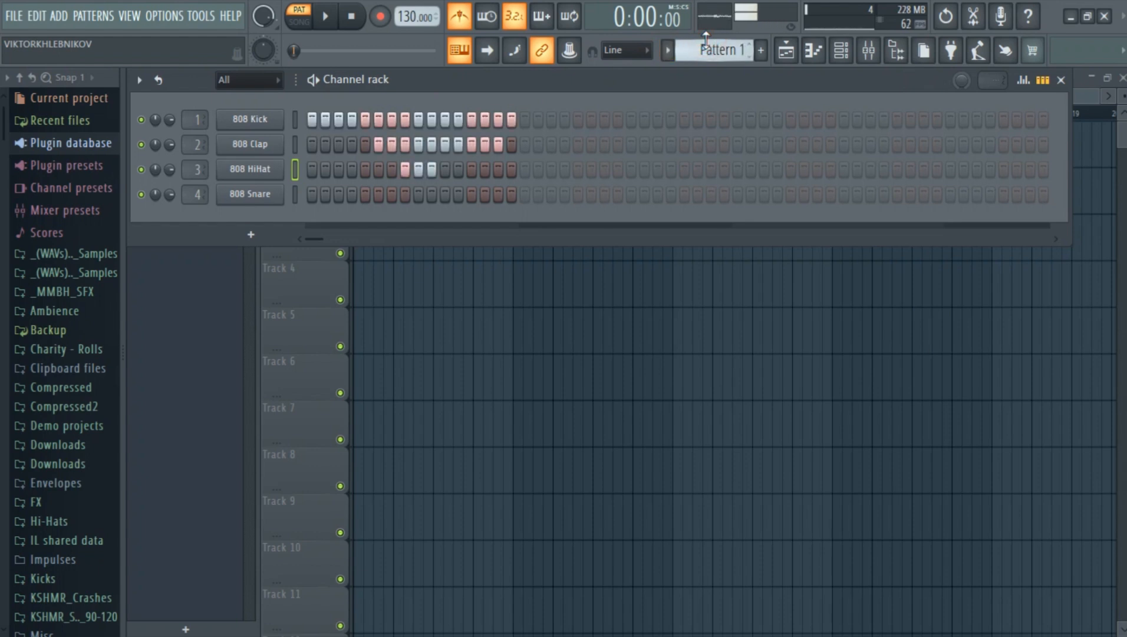
pyautogui.scroll(1, 706, 39)
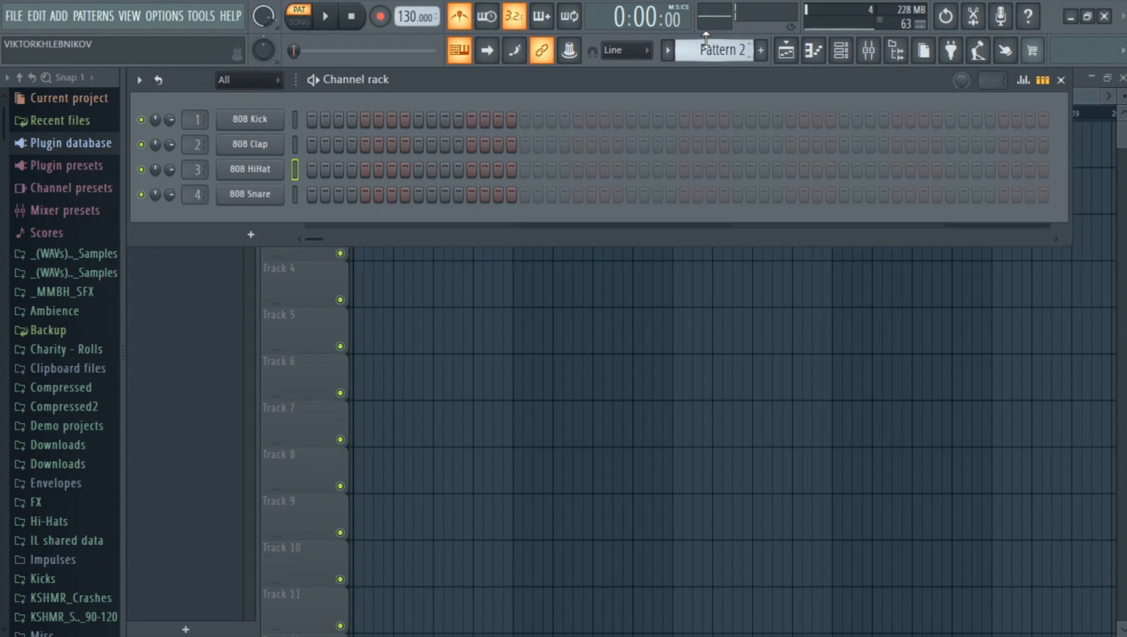
# Step: In Pattern 2, fill 808 Snare steps 1 to 15 and add 808 HiHat step 10
pyautogui.click(294, 195)
pyautogui.moveTo(312, 195); pyautogui.dragTo(498, 195)
pyautogui.click(431, 169)
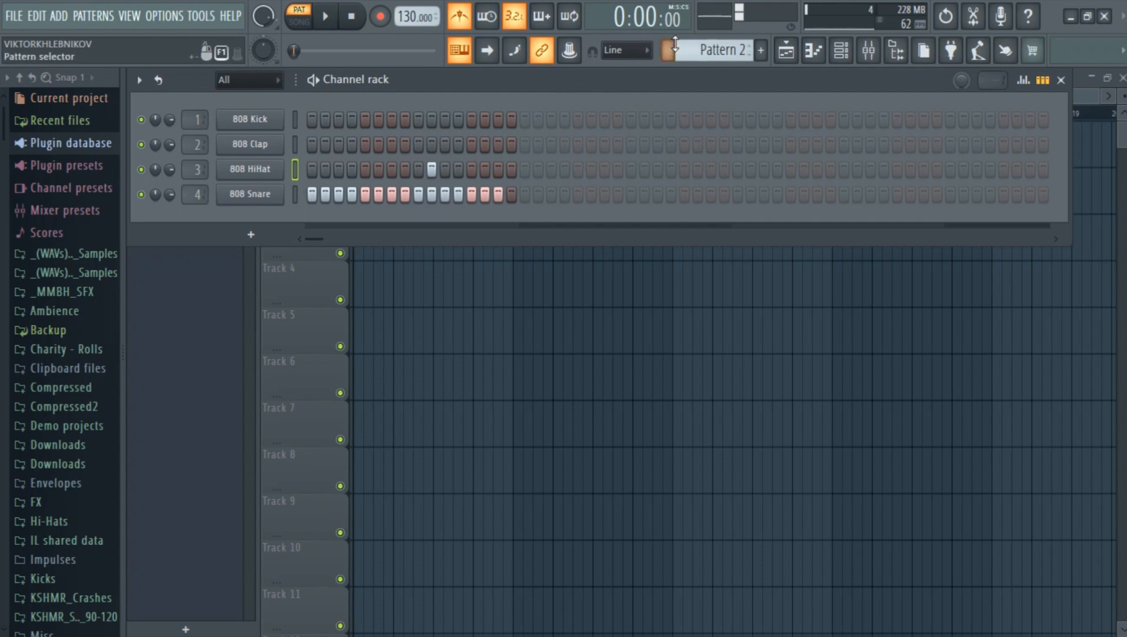
# Step: Switch to Pattern 3, add an FL Keys instrument channel and close its plugin window
pyautogui.scroll(-1, 684, 48)
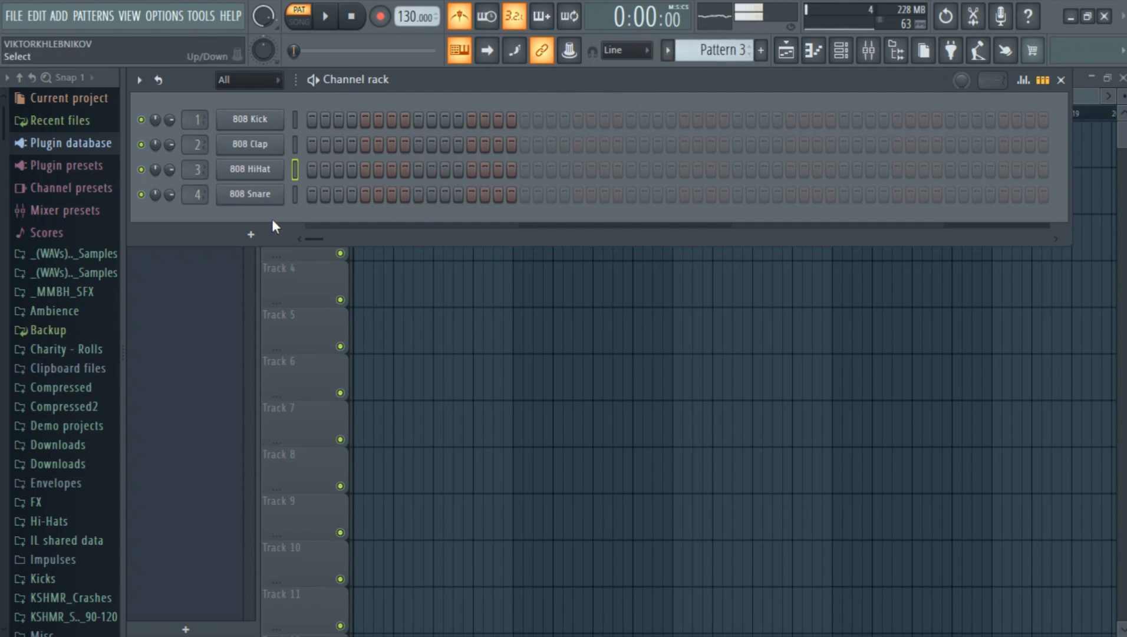
pyautogui.click(271, 235)
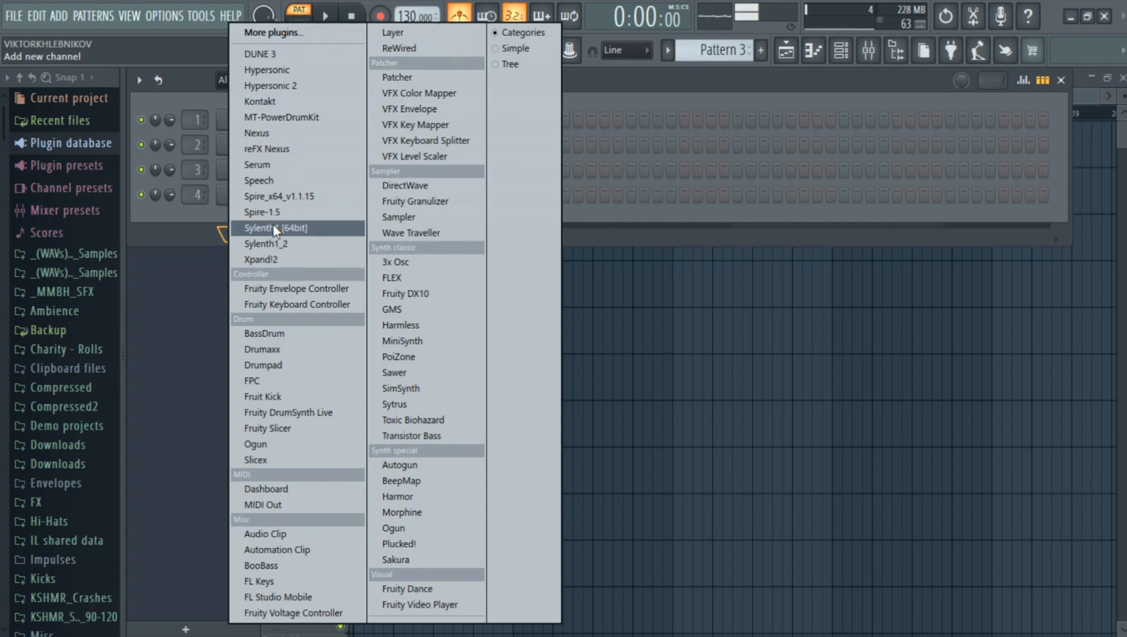
pyautogui.click(203, 218)
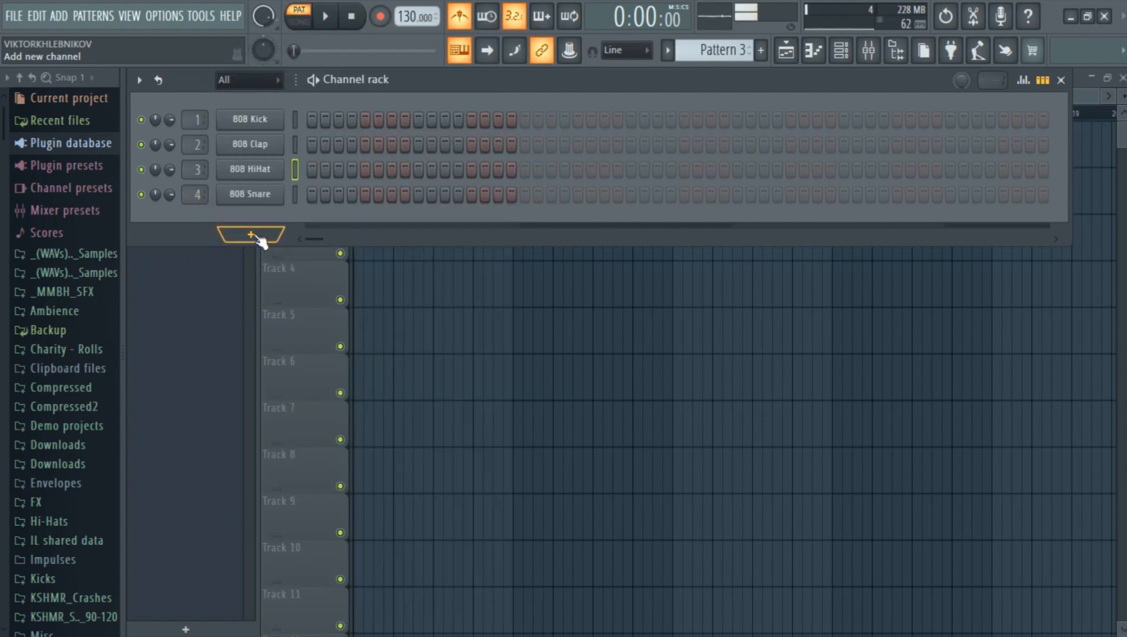
pyautogui.click(252, 233)
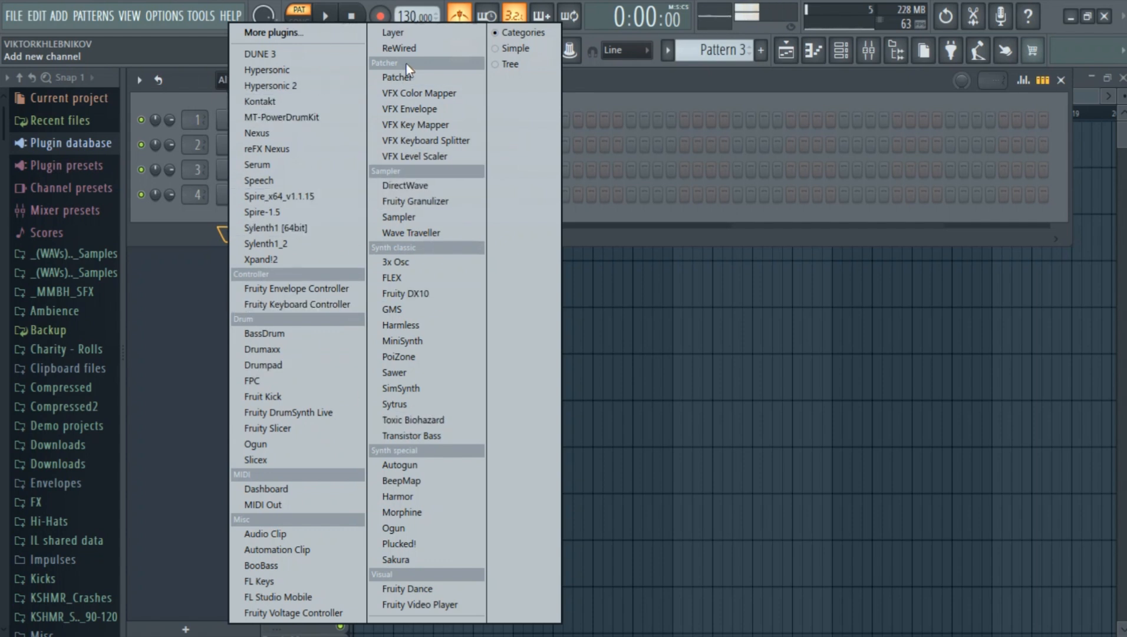
pyautogui.click(309, 583)
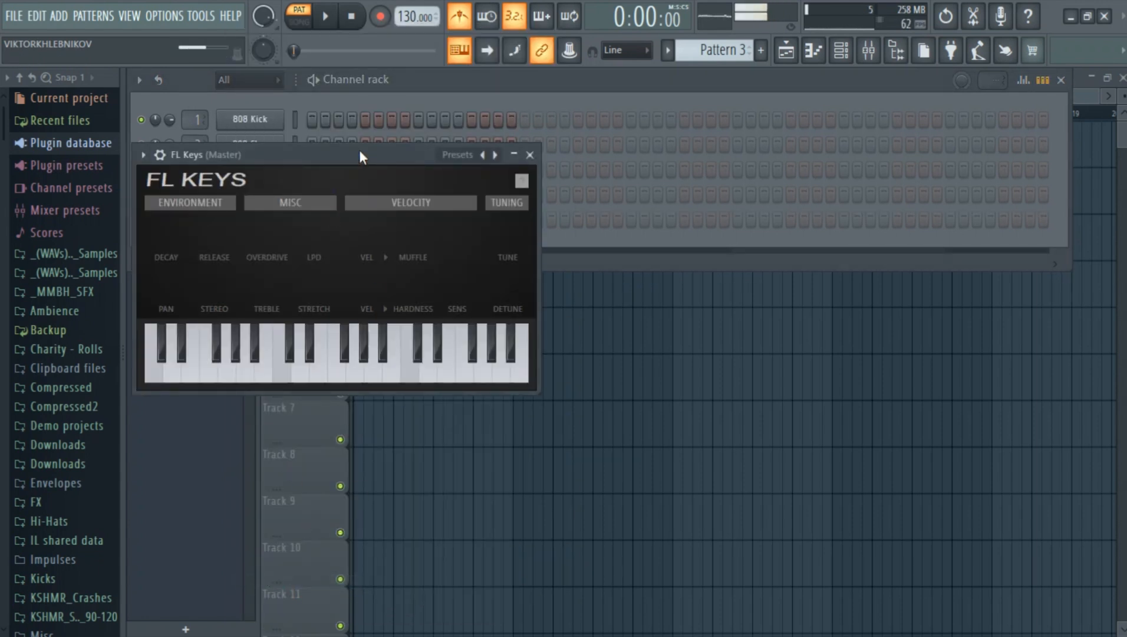
pyautogui.click(530, 154)
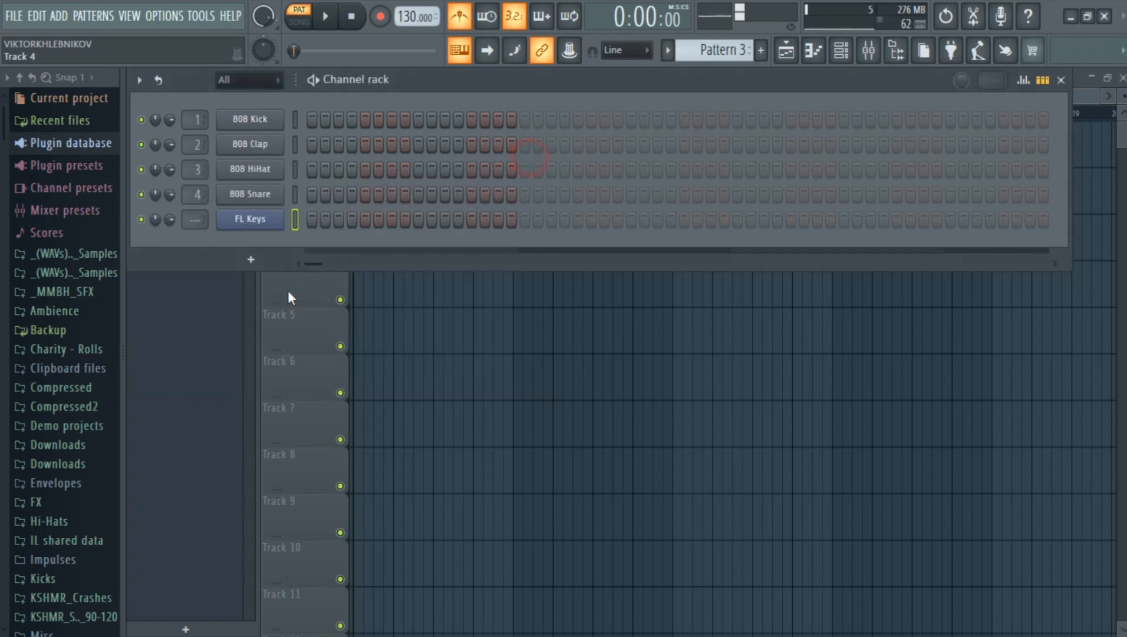
# Step: Open the FL Keys piano roll and return to the channel rack over the playlist
pyautogui.rightClick(263, 222)
pyautogui.click(312, 219)
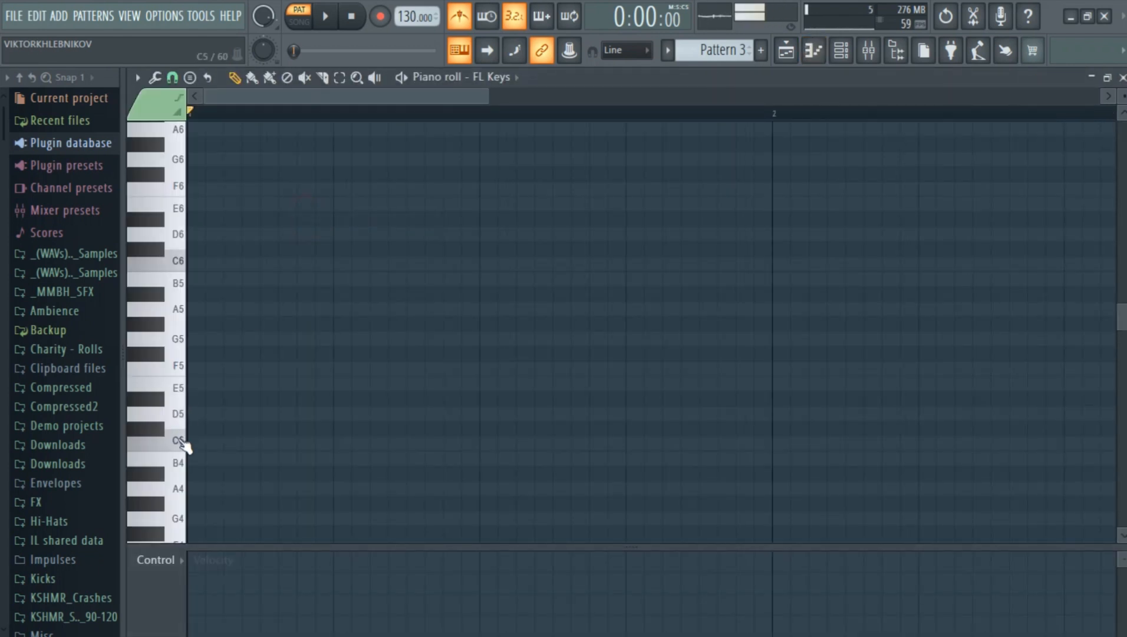
pyautogui.click(842, 50)
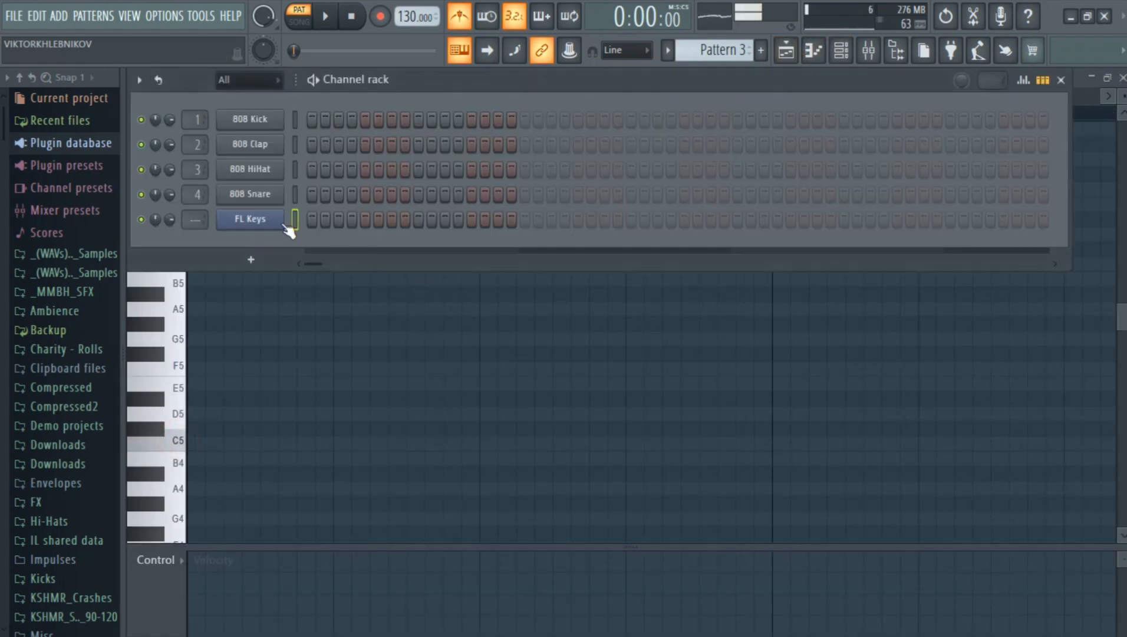
pyautogui.click(787, 51)
pyautogui.click(842, 50)
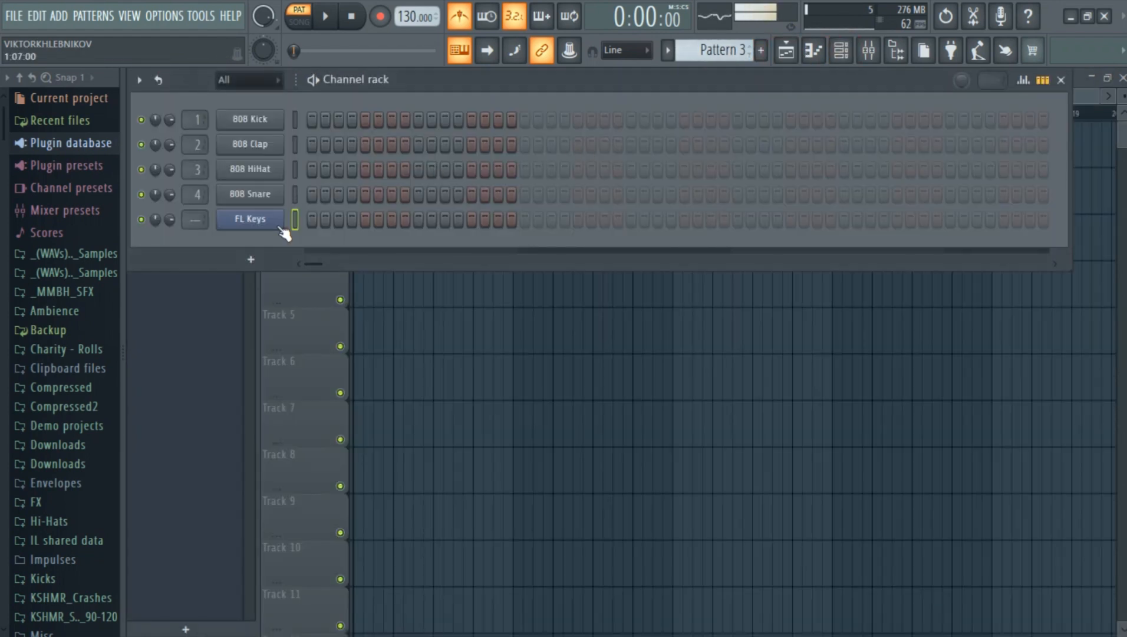
# Step: Open the piano roll of the FL Keys channel
pyautogui.rightClick(253, 221)
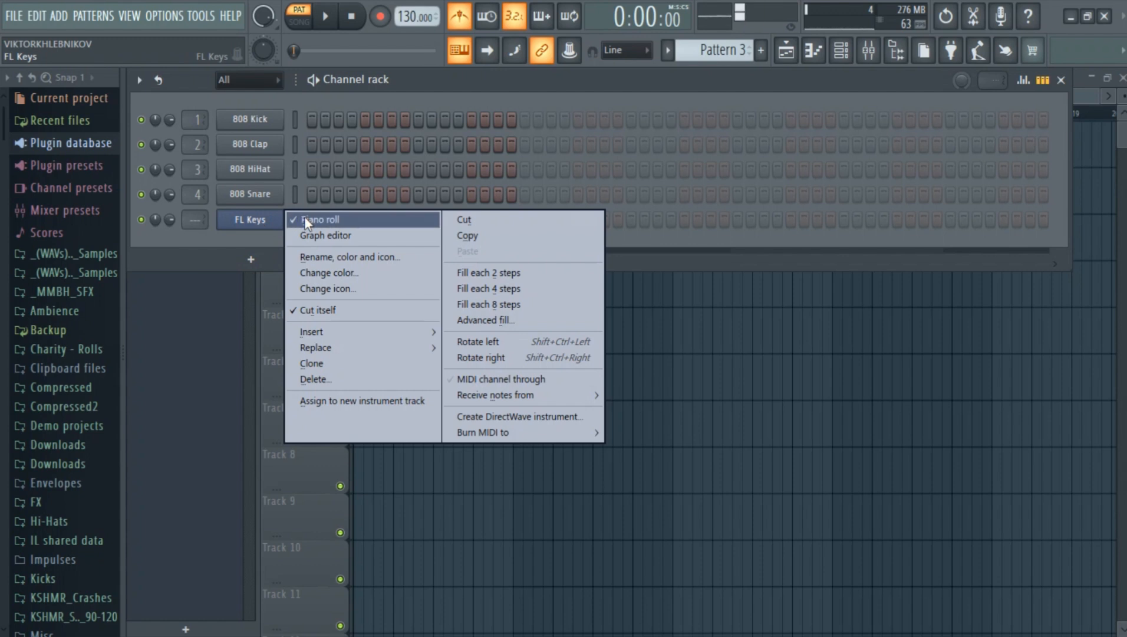
pyautogui.click(319, 217)
pyautogui.rightClick(259, 219)
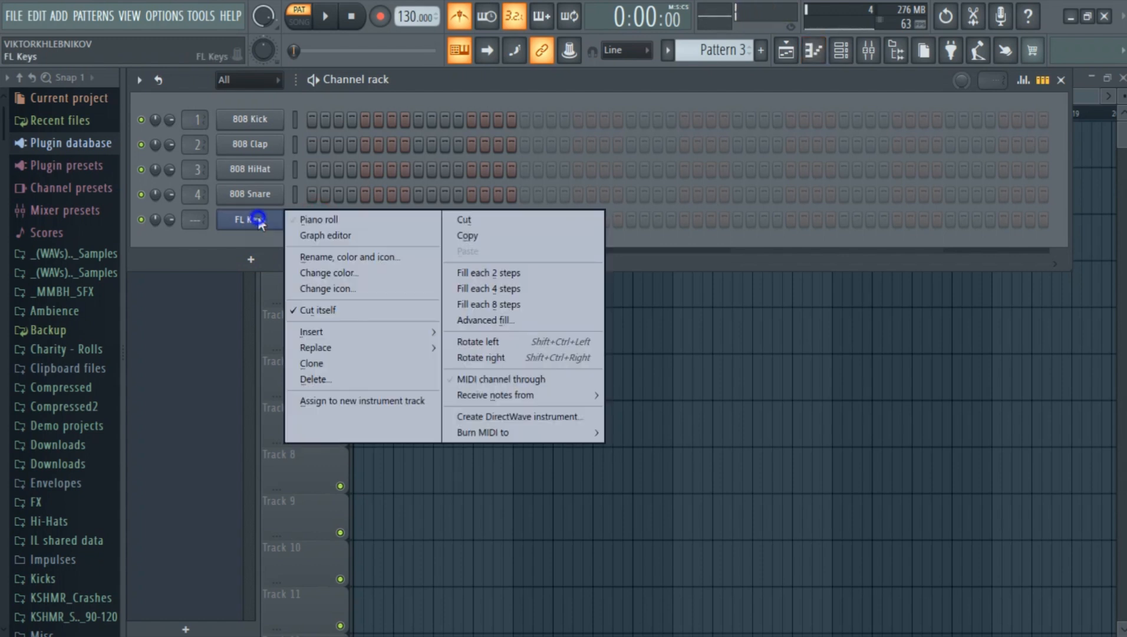
pyautogui.click(326, 217)
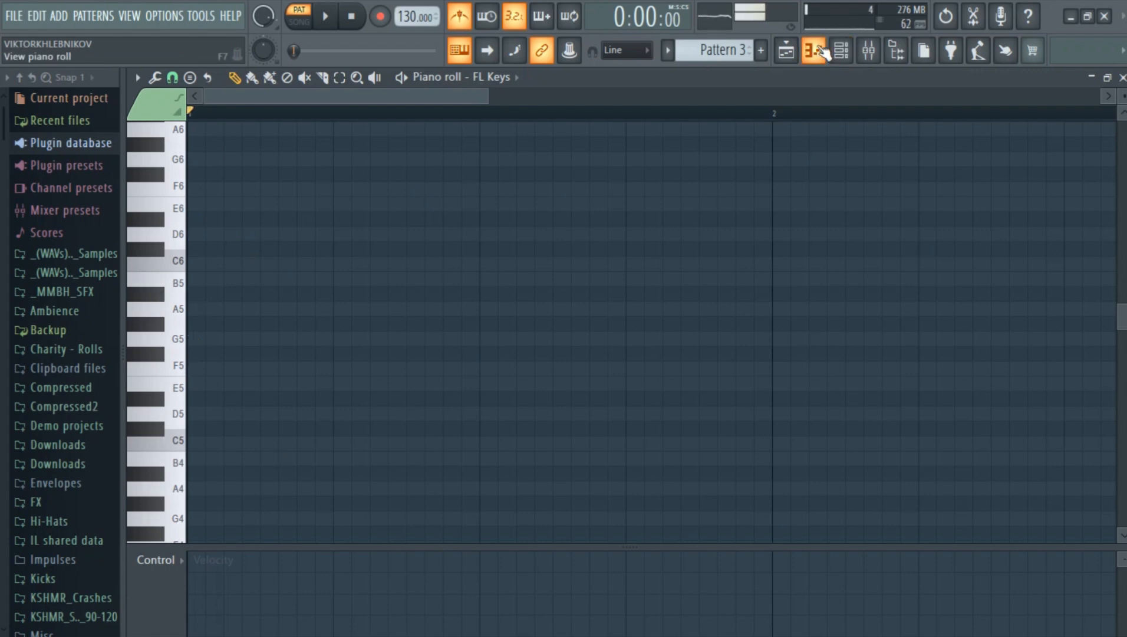
pyautogui.click(819, 54)
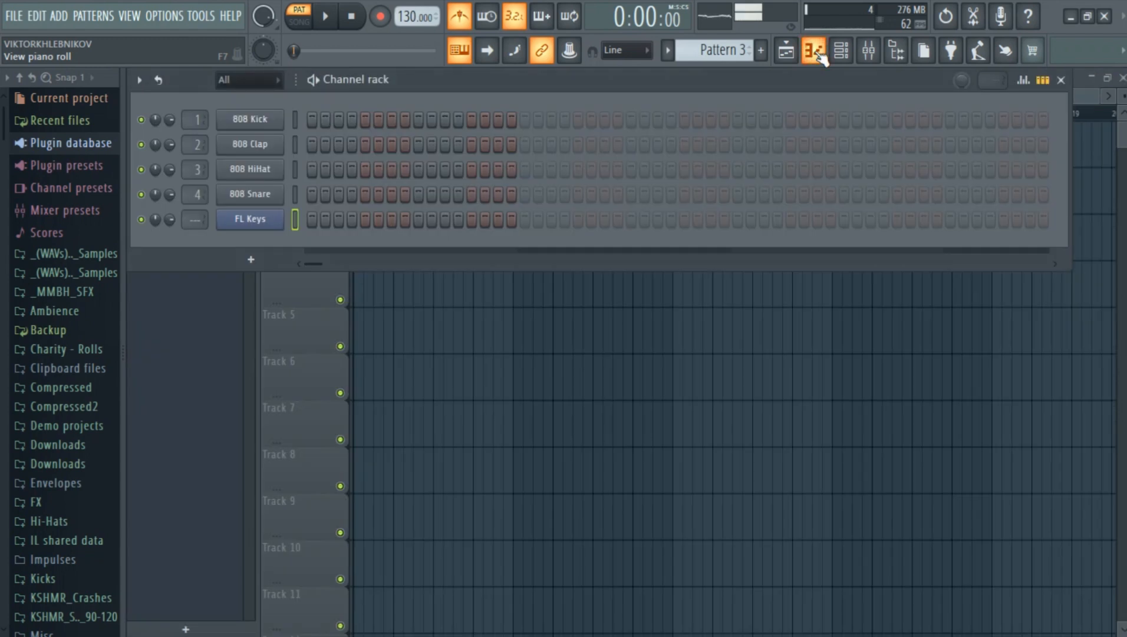
pyautogui.click(819, 55)
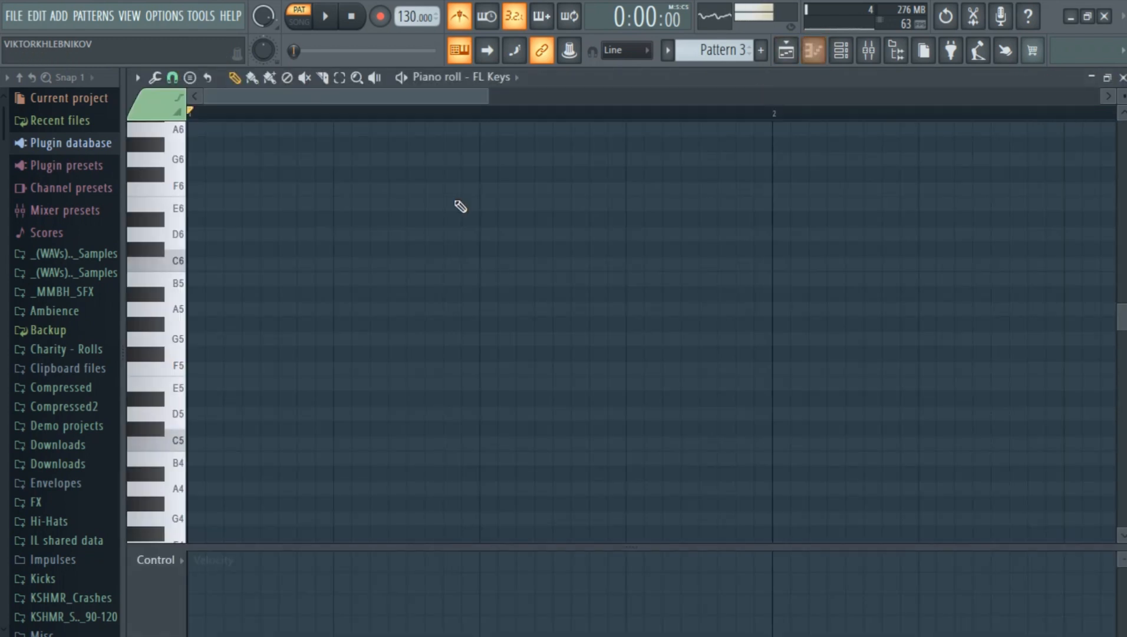
# Step: Audition several FL Keys notes on the piano roll keyboard
pyautogui.moveTo(177, 196)
pyautogui.mouseDown()
pyautogui.moveTo(180, 487)
pyautogui.moveTo(183, 203)
pyautogui.mouseUp()
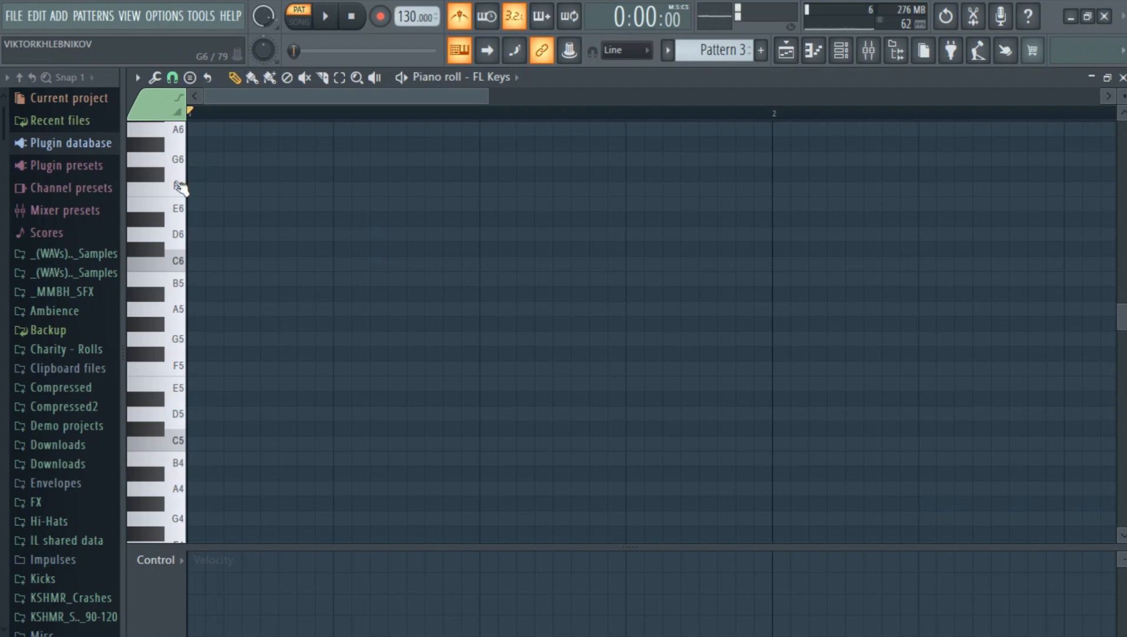
pyautogui.click(182, 309)
pyautogui.click(175, 275)
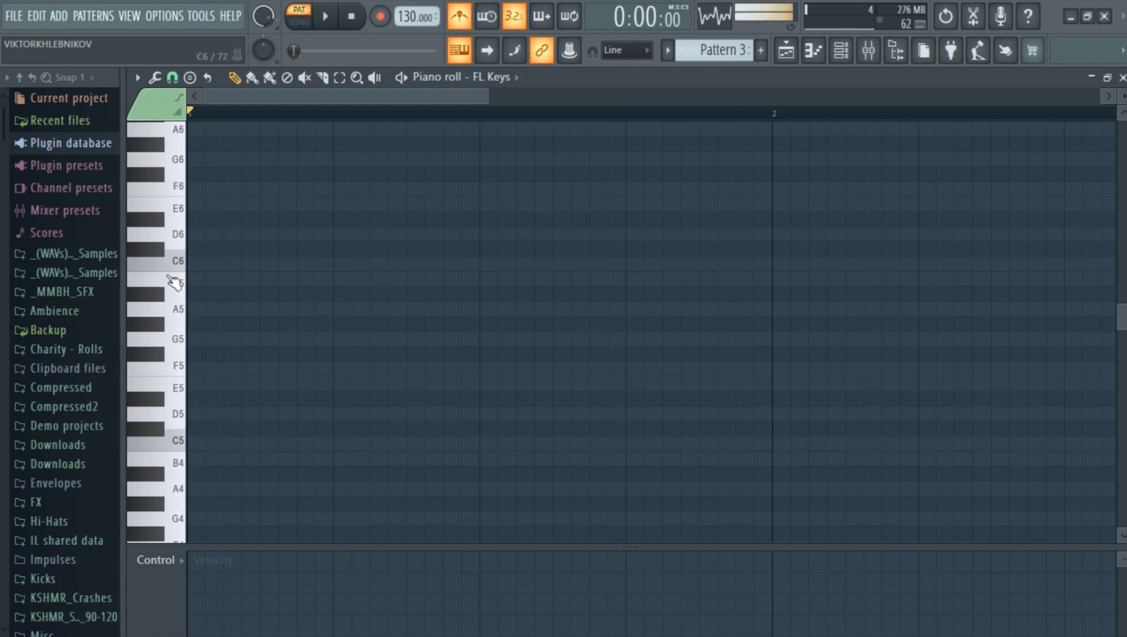
# Step: Draw a chord of C6, D#6 and G6 notes at the start of bar 1
pyautogui.scroll(2, 177, 291)
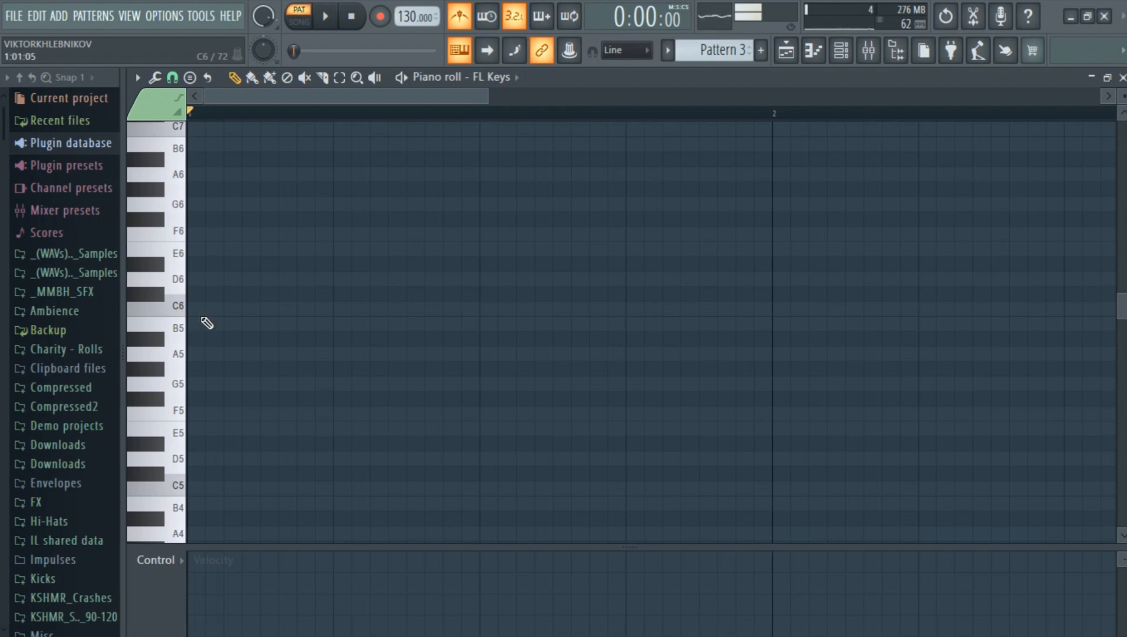
pyautogui.click(191, 309)
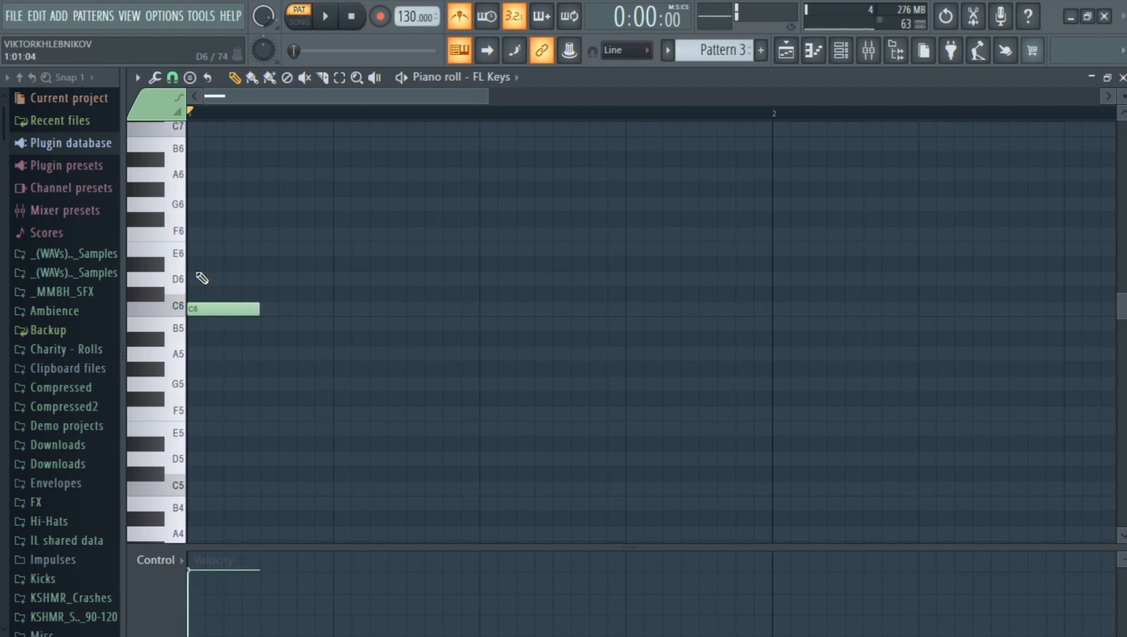
pyautogui.click(200, 263)
pyautogui.click(213, 204)
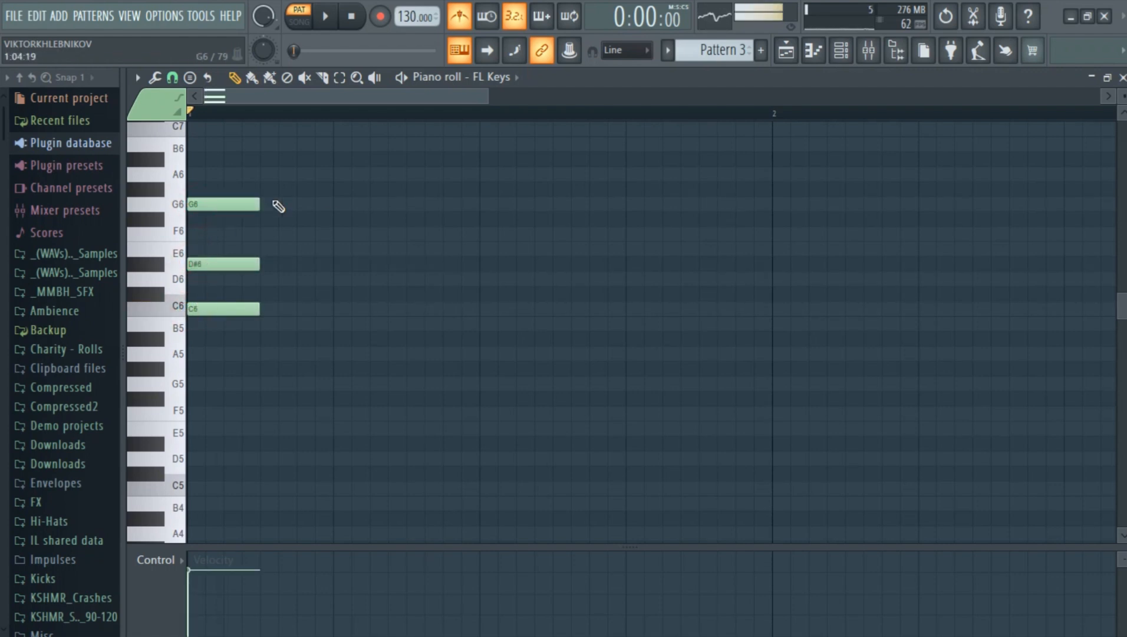
# Step: Play back the short three-note chord a few times and stop playback
pyautogui.press('space')
pyautogui.press('space')
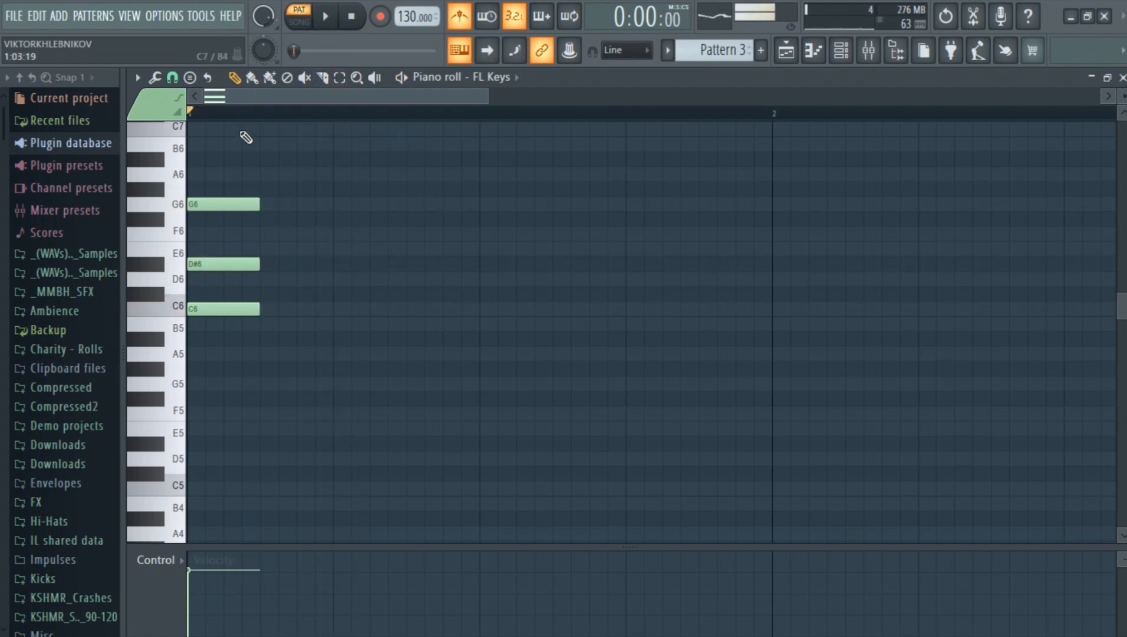
pyautogui.press('space')
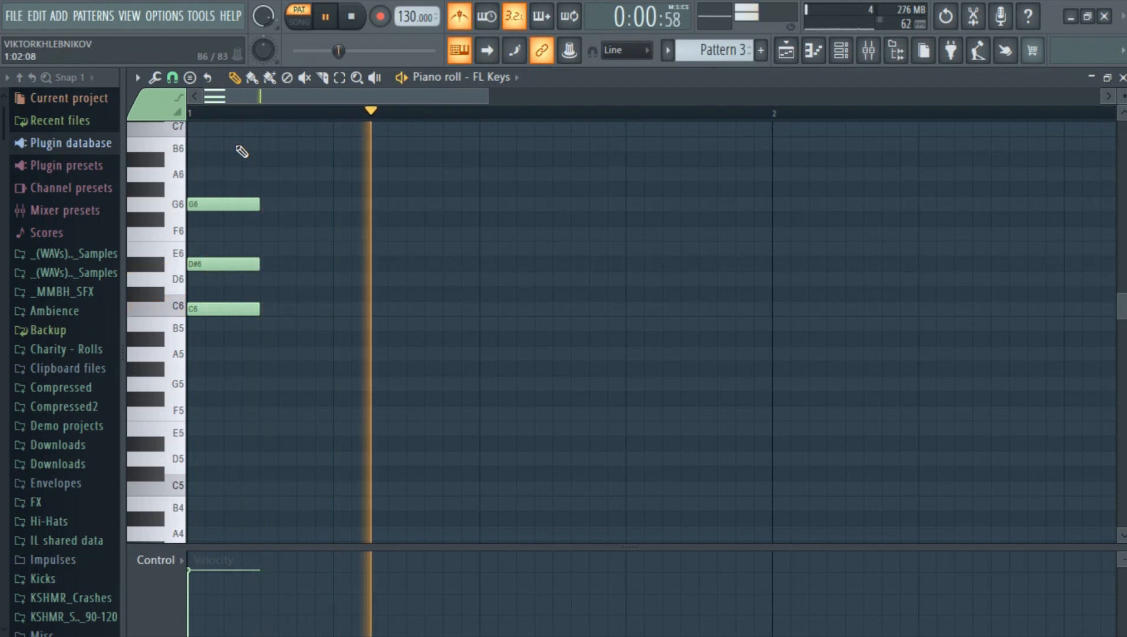
pyautogui.press('space')
pyautogui.press('space')
pyautogui.press('space')
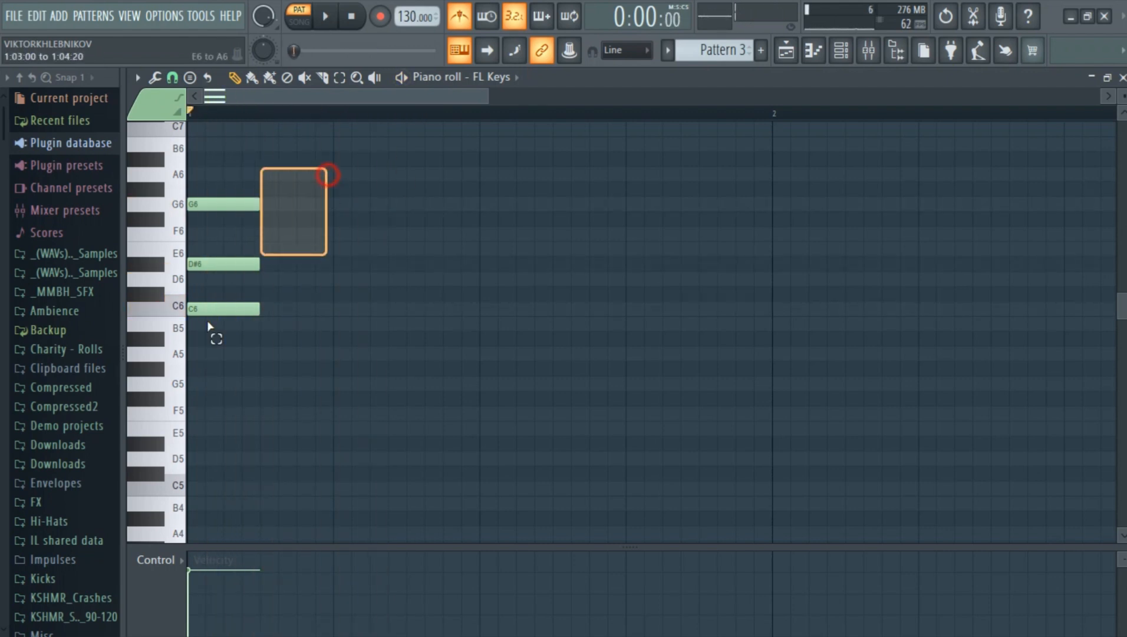
# Step: Select all three chord notes, lengthen them to fill bar 1, and play the result
pyautogui.hotkey('ctrl', 'a')
pyautogui.moveTo(261, 308); pyautogui.dragTo(772, 310)
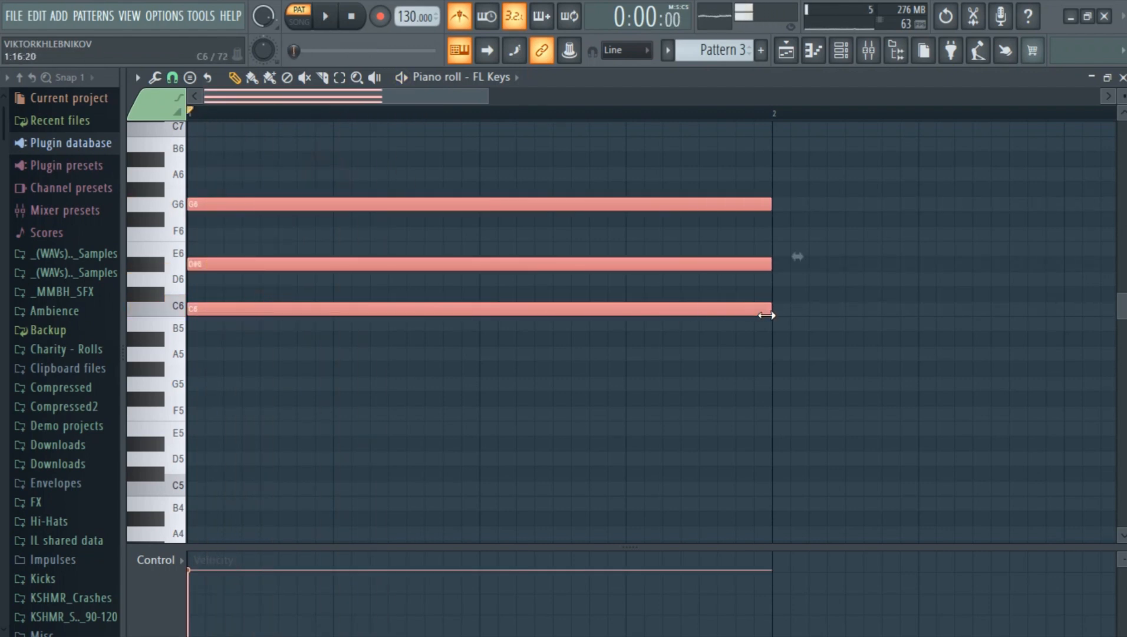
pyautogui.press('space')
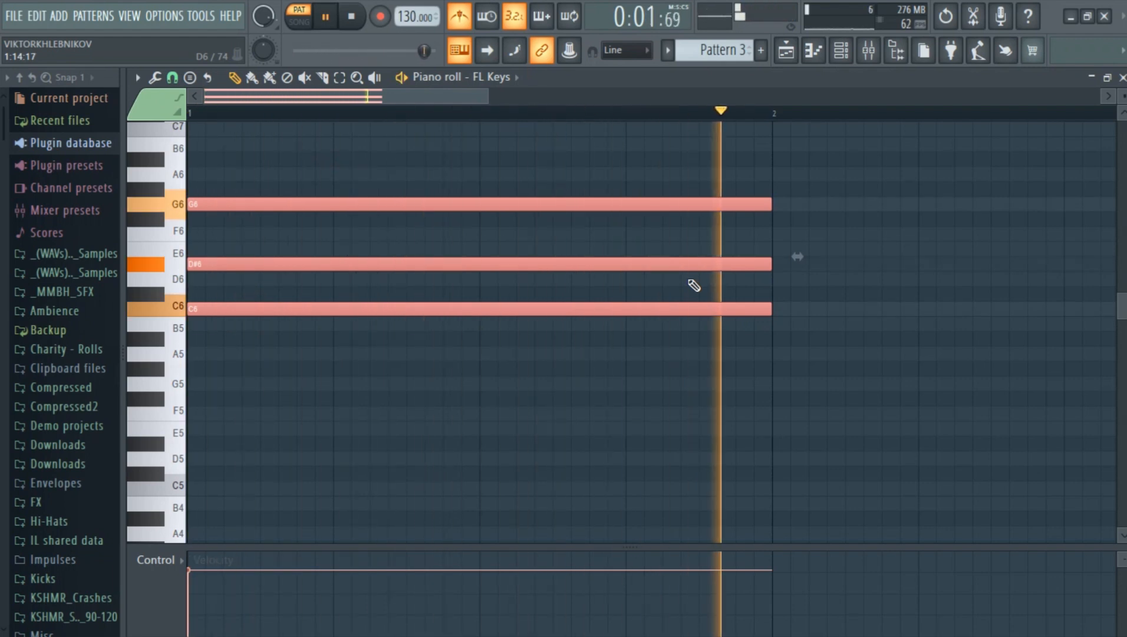
# Step: Stop playback and compare the contents of Patterns 1, 2 and 3 in the channel rack
pyautogui.press('space')
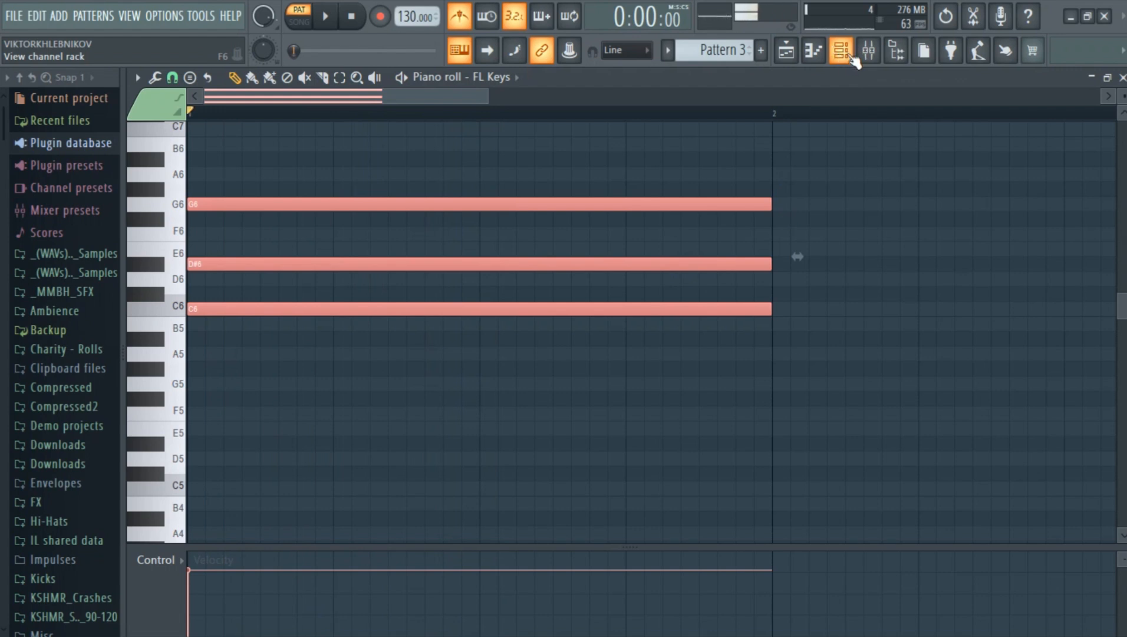
pyautogui.click(847, 56)
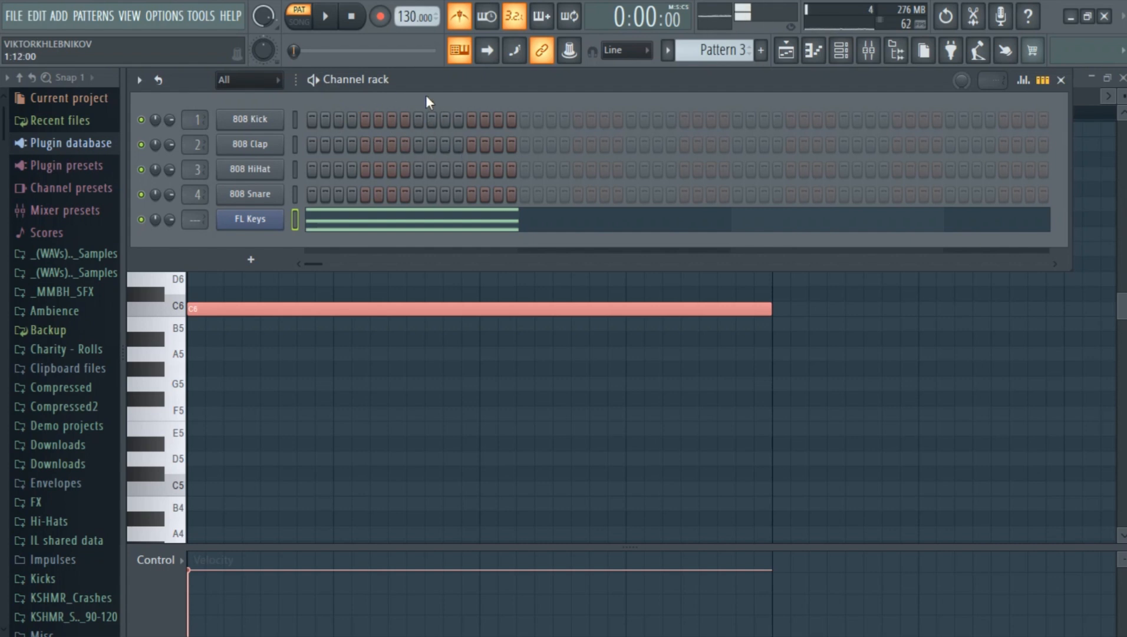
pyautogui.click(668, 50)
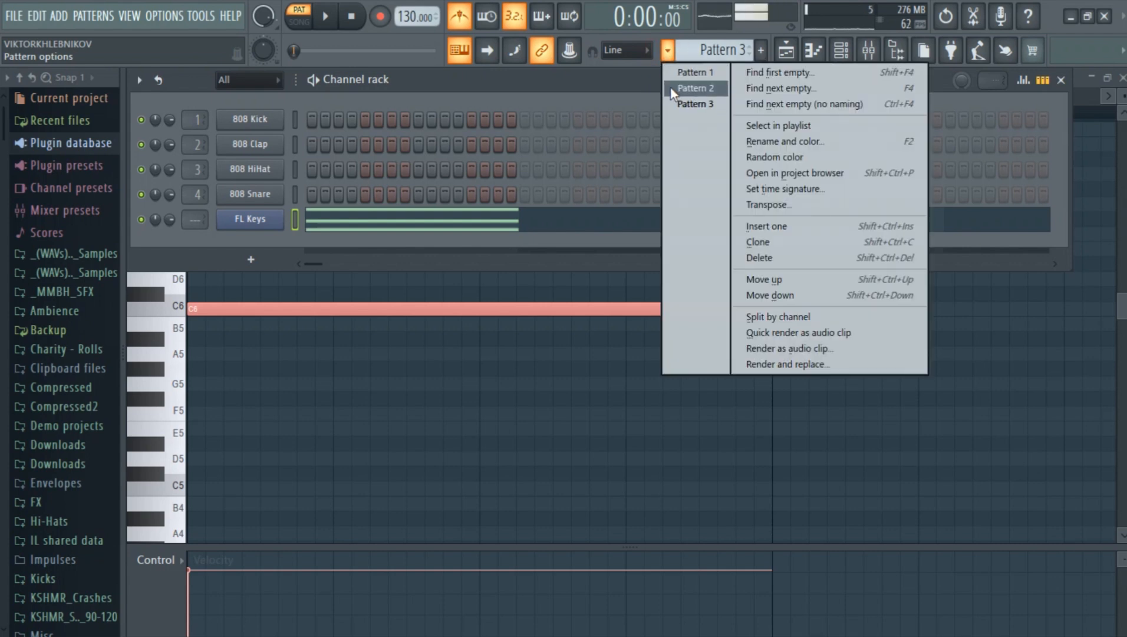
pyautogui.click(669, 73)
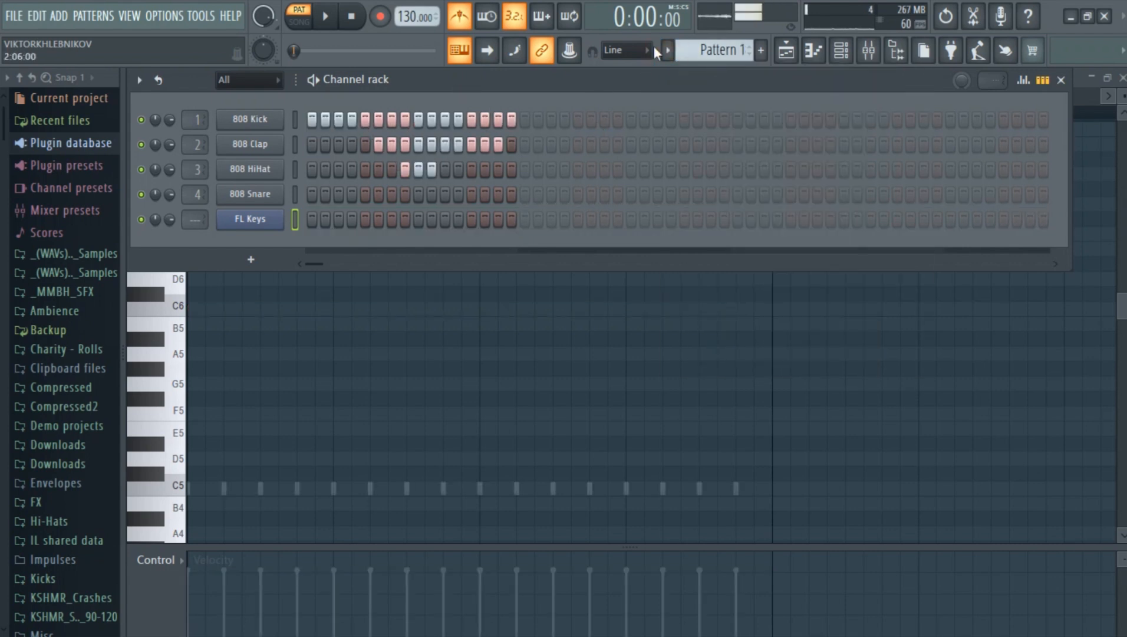
pyautogui.scroll(2, 683, 41)
pyautogui.scroll(-1, 683, 41)
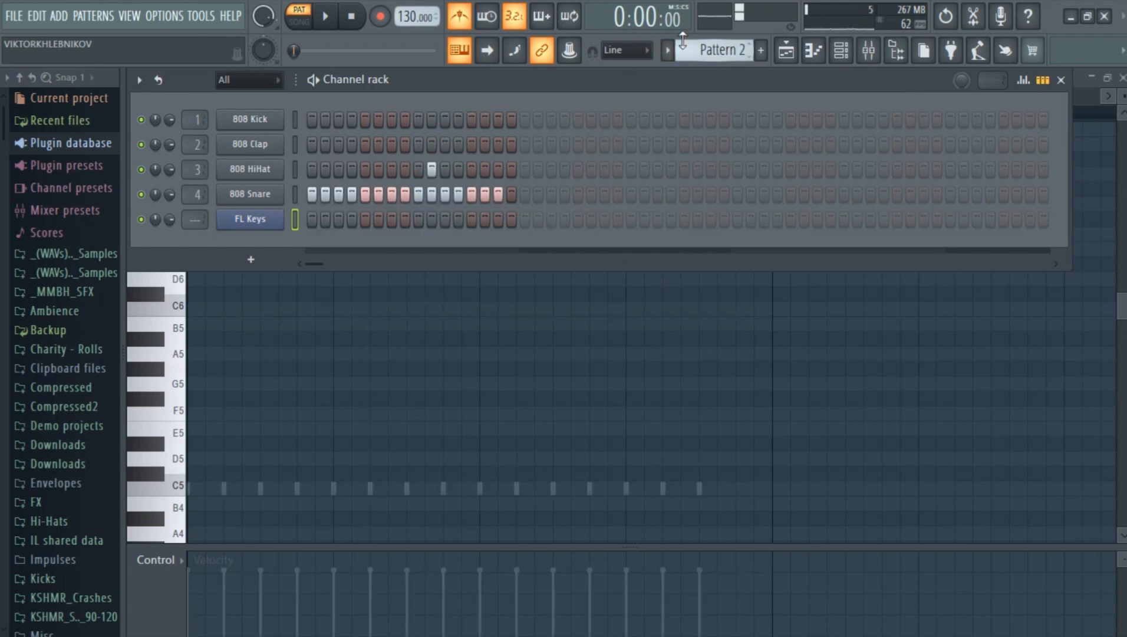
pyautogui.scroll(1, 683, 41)
pyautogui.scroll(-1, 683, 42)
pyautogui.scroll(1, 682, 41)
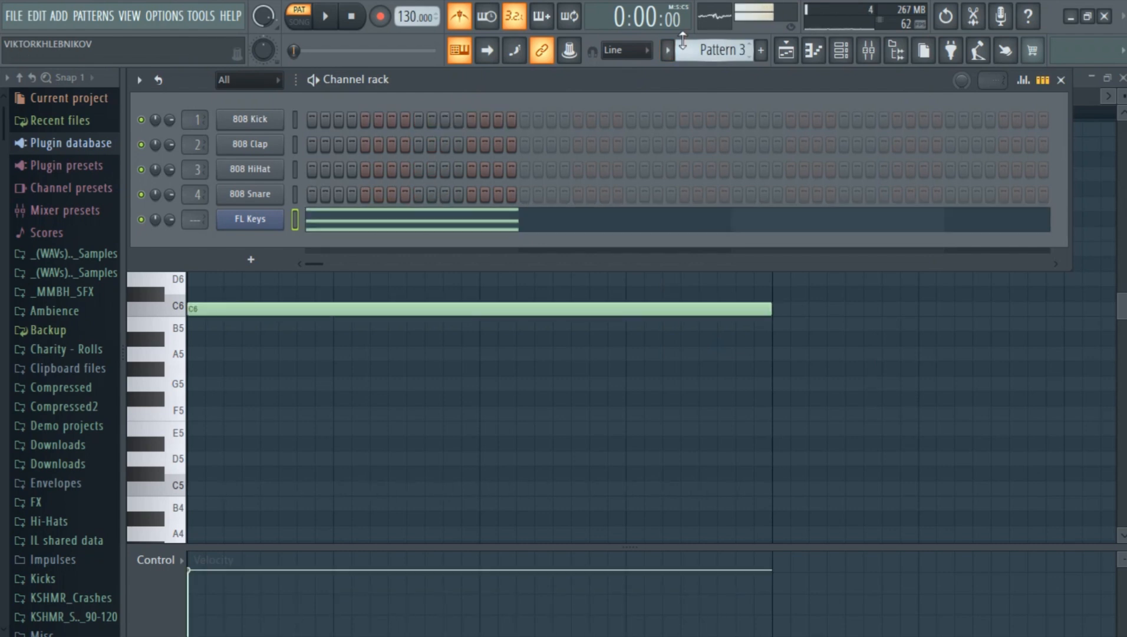
pyautogui.scroll(-1, 683, 41)
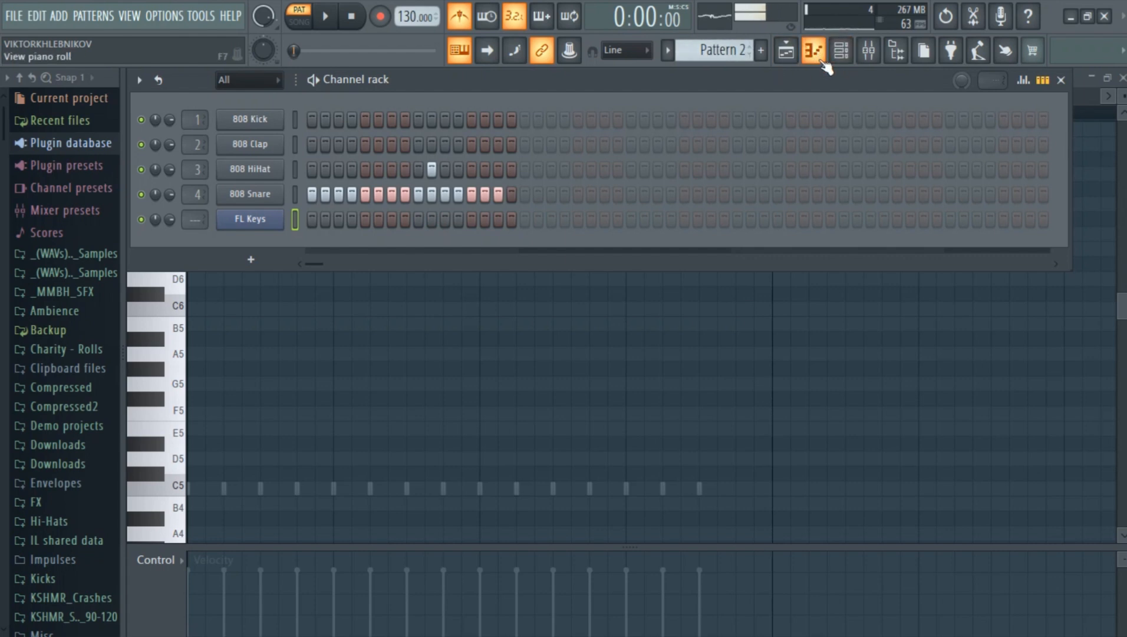
# Step: Open the mixer and look at the Master track and several insert tracks, finishing on Insert 7
pyautogui.click(870, 58)
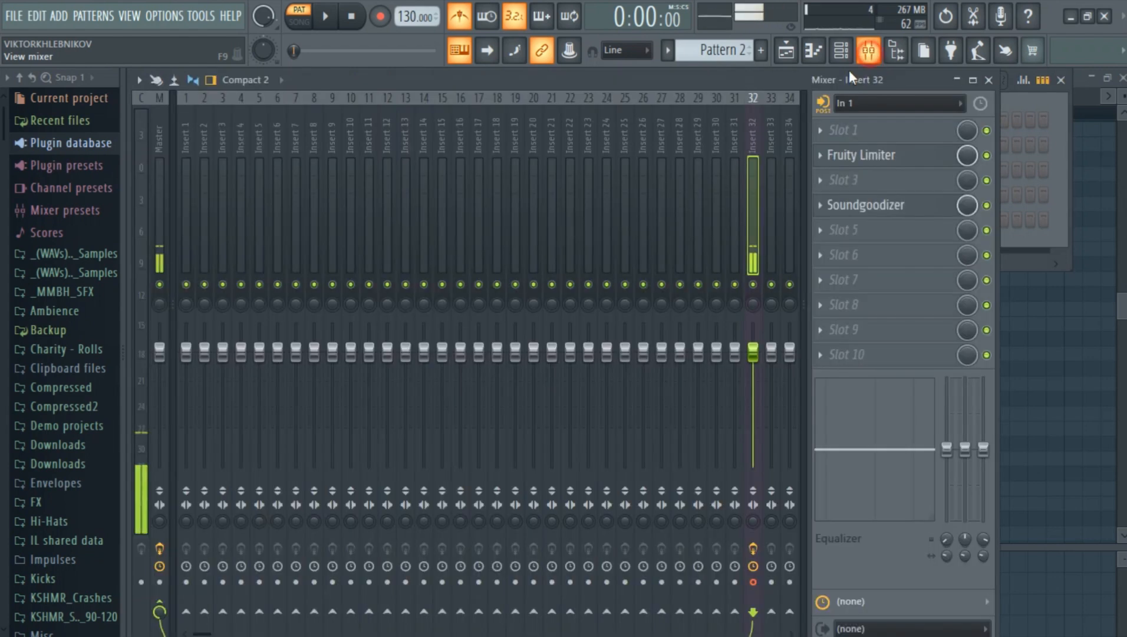
pyautogui.click(278, 209)
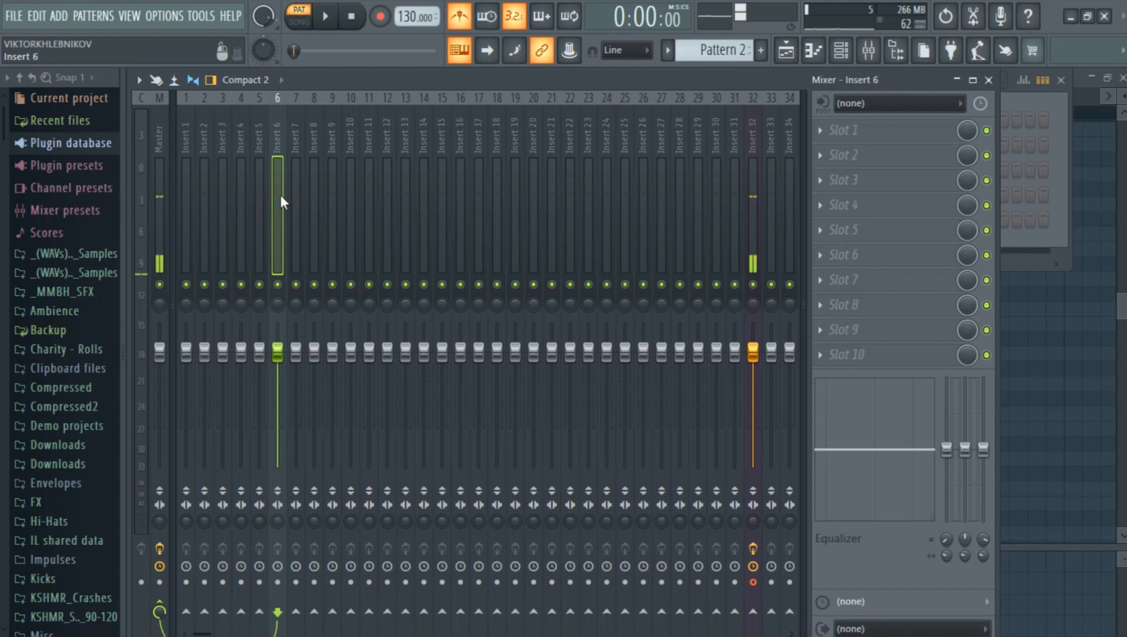
pyautogui.click(158, 166)
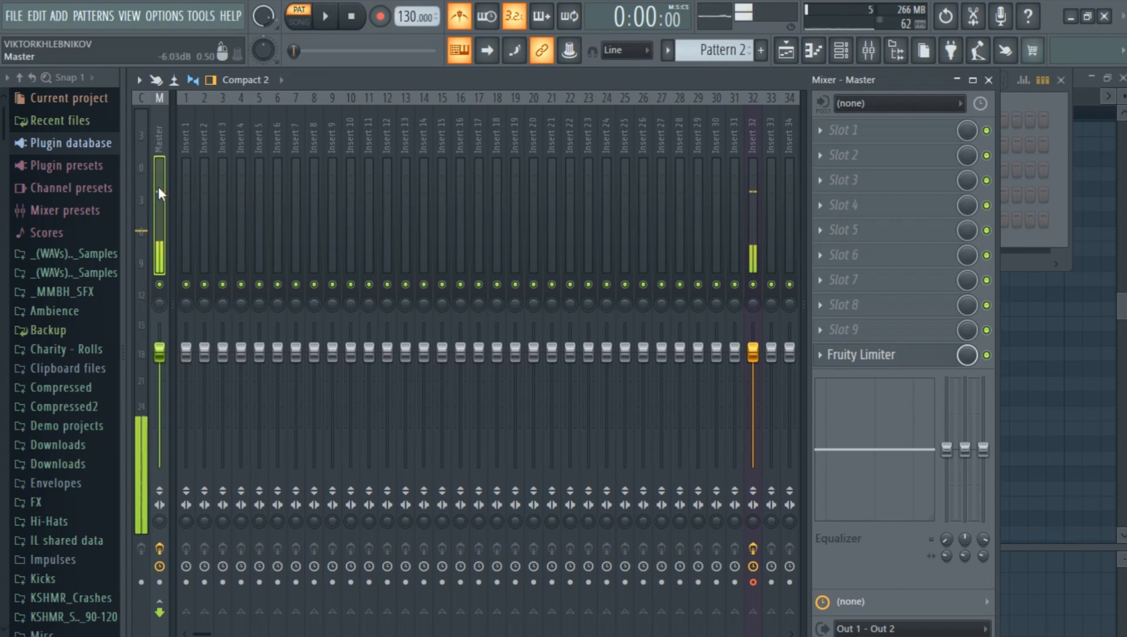
pyautogui.click(192, 187)
pyautogui.click(206, 193)
pyautogui.click(224, 203)
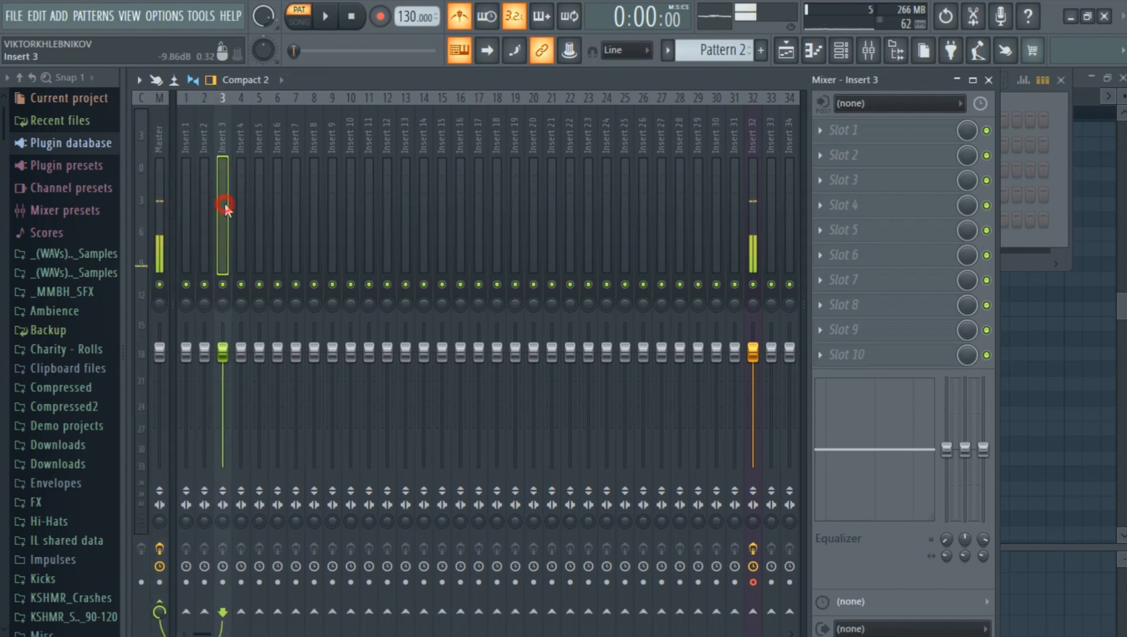
pyautogui.click(187, 200)
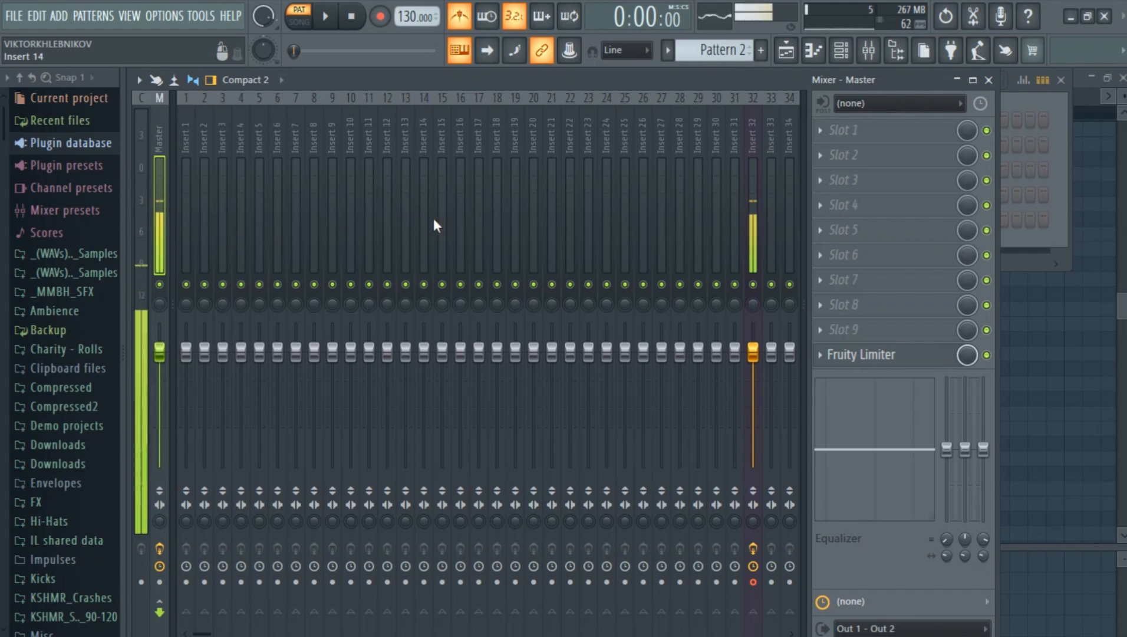
pyautogui.click(386, 201)
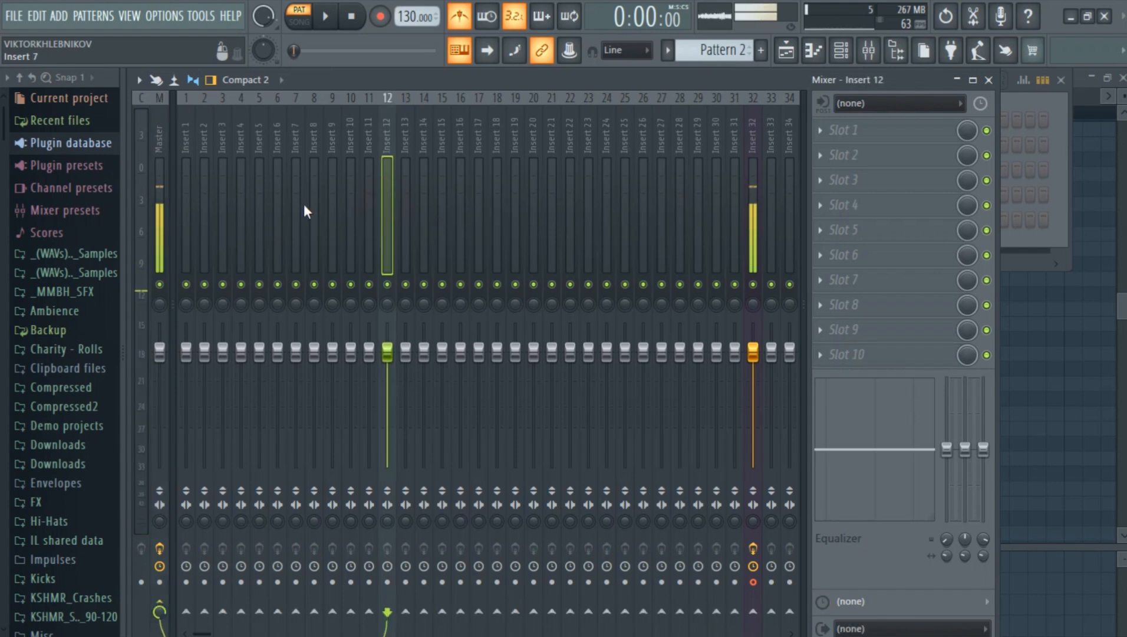
pyautogui.click(296, 206)
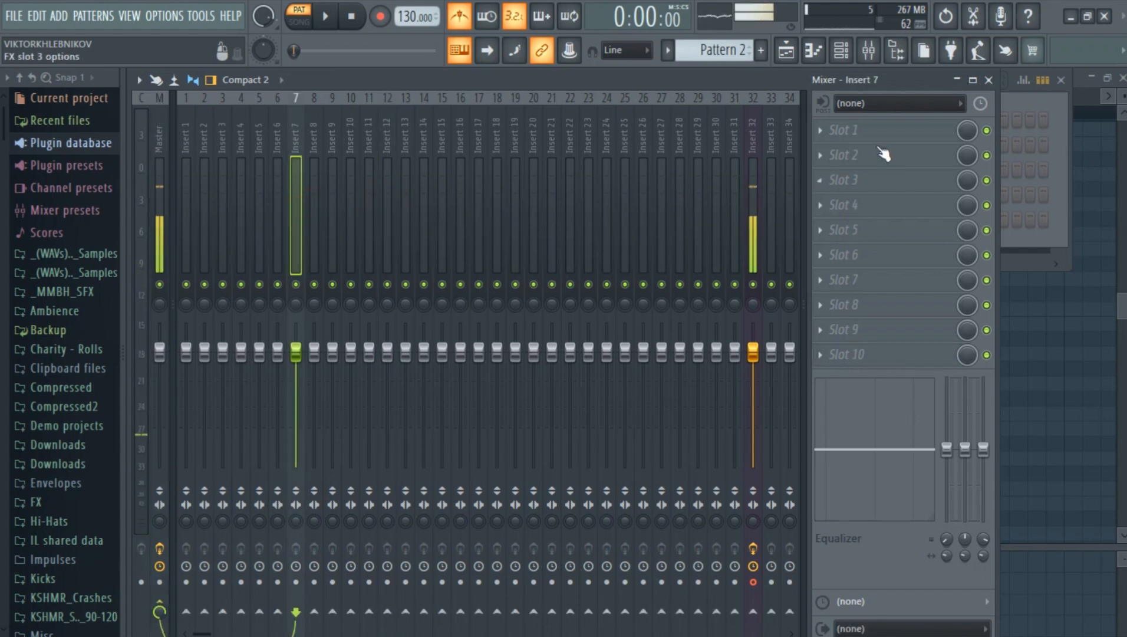
# Step: Close the mixer and route the FL Keys channel to mixer track 7
pyautogui.click(989, 81)
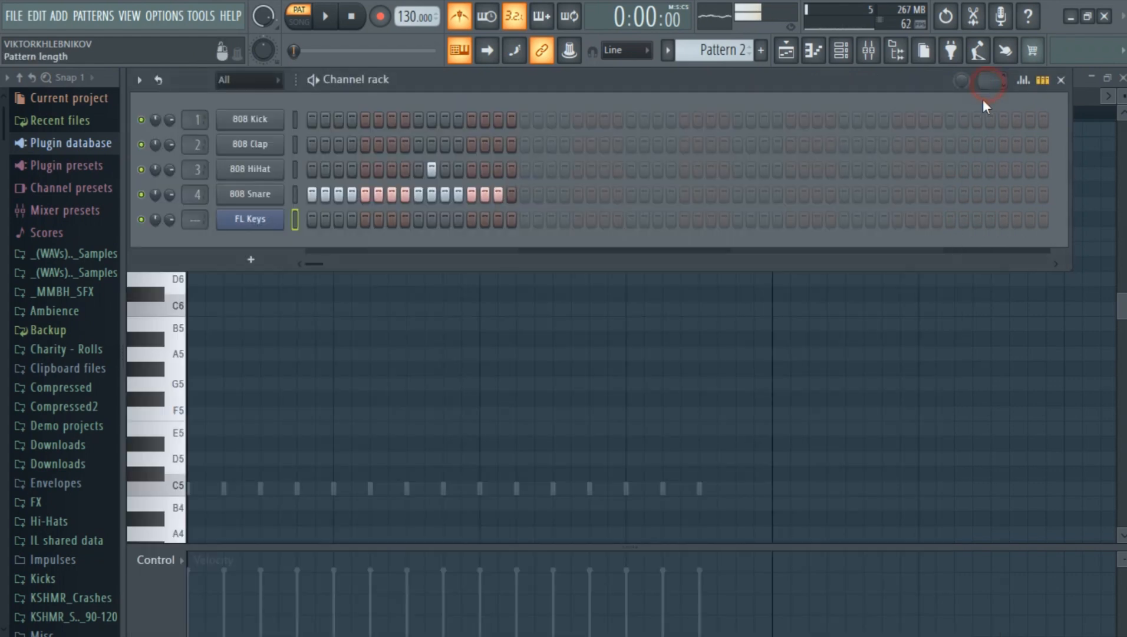
pyautogui.click(191, 221)
pyautogui.click(192, 221)
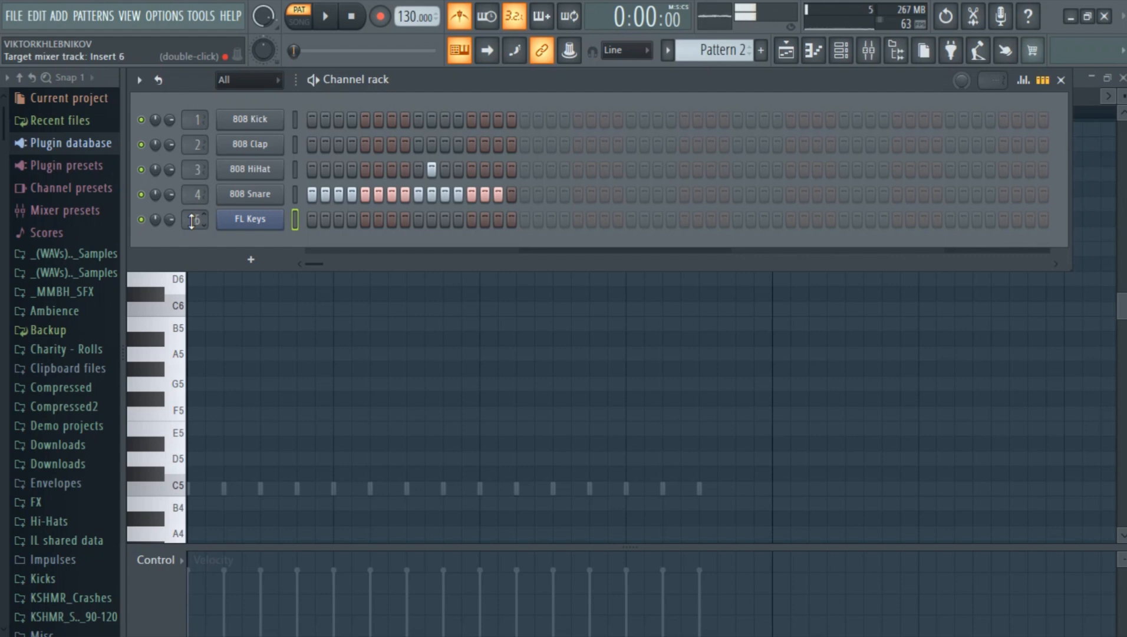
pyautogui.moveTo(191, 221); pyautogui.dragTo(191, 227)
pyautogui.scroll(1, 191, 221)
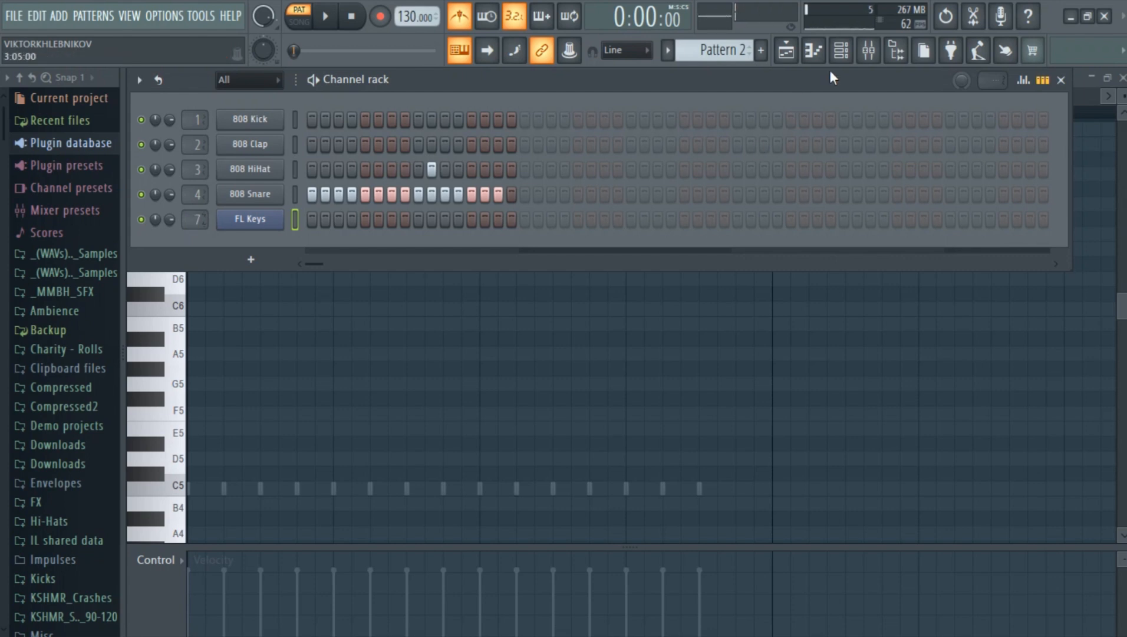
# Step: Check track Insert 7 in the mixer, return to the channel rack and switch to Pattern 3
pyautogui.click(866, 52)
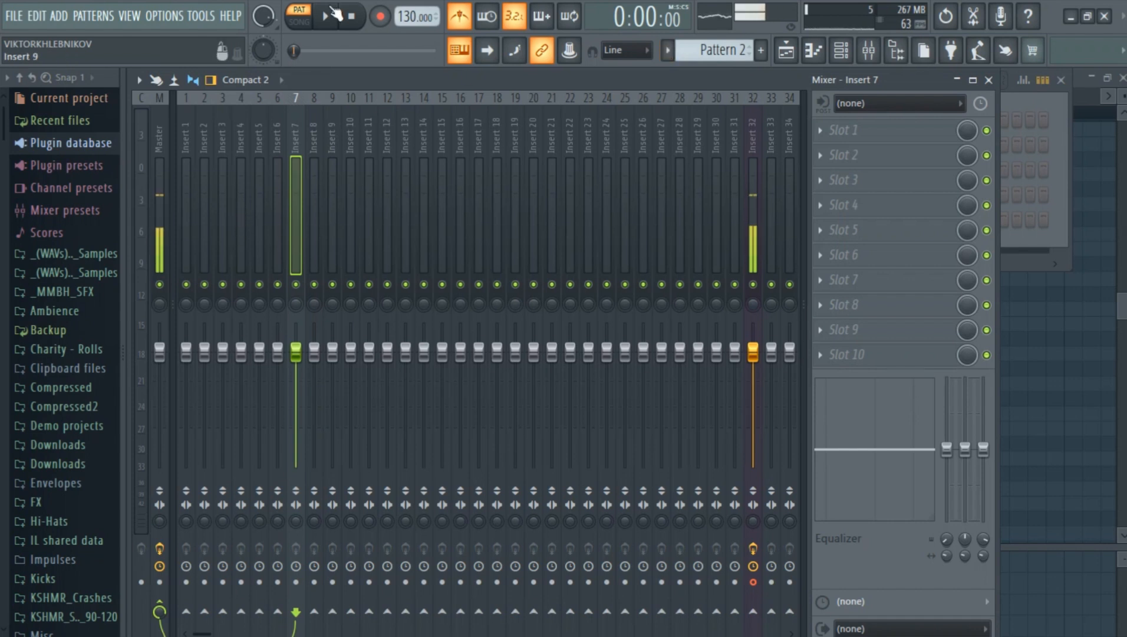
pyautogui.click(841, 51)
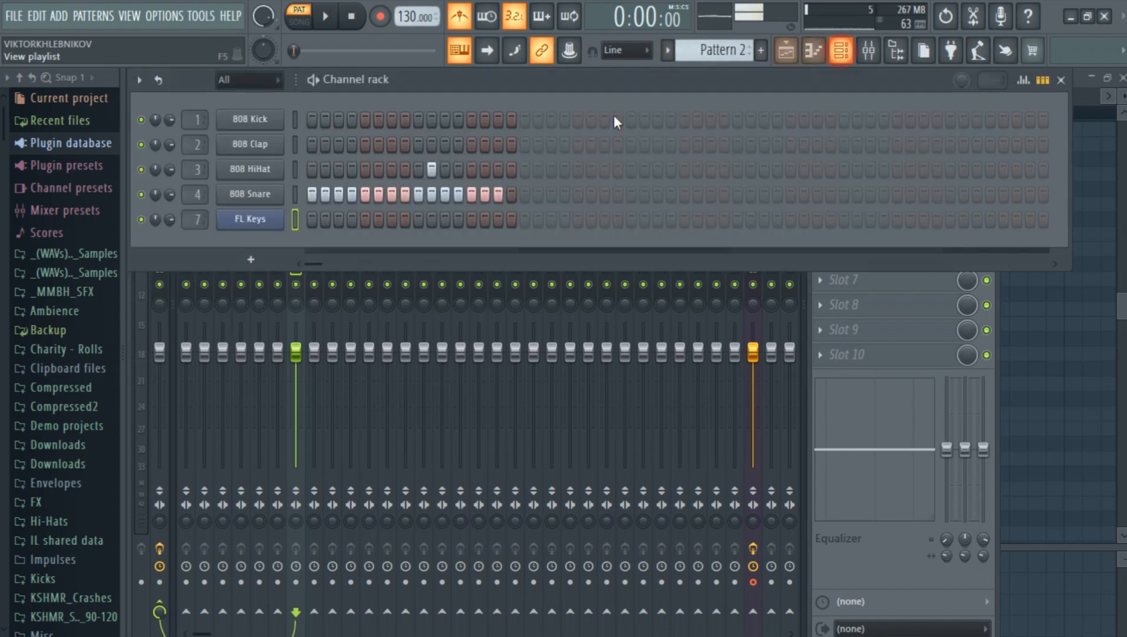
pyautogui.click(392, 195)
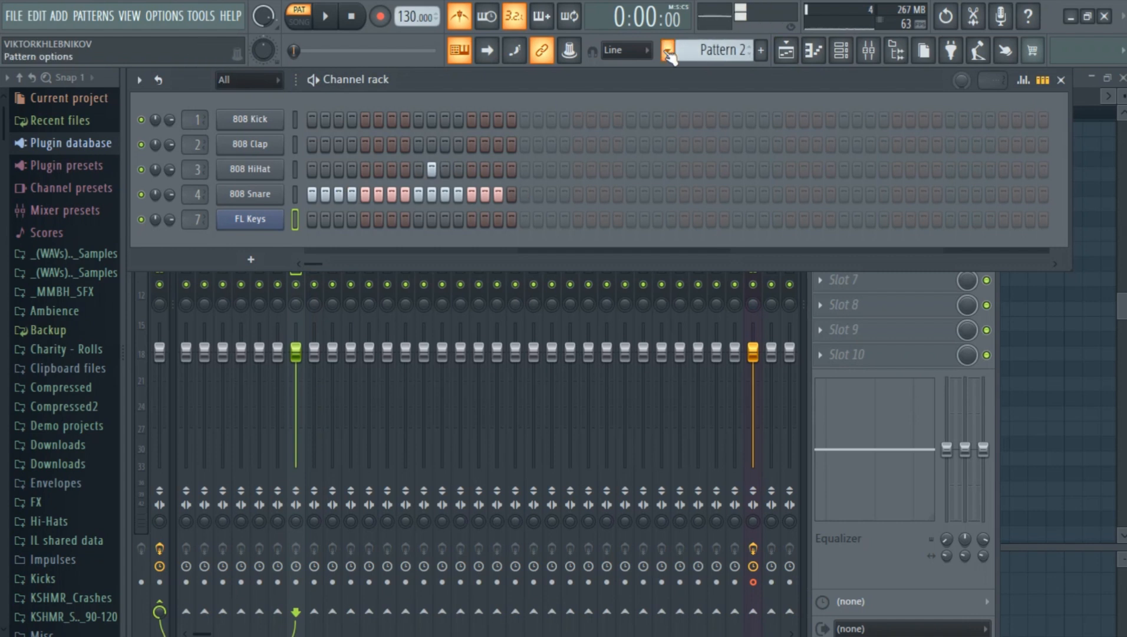
pyautogui.click(668, 52)
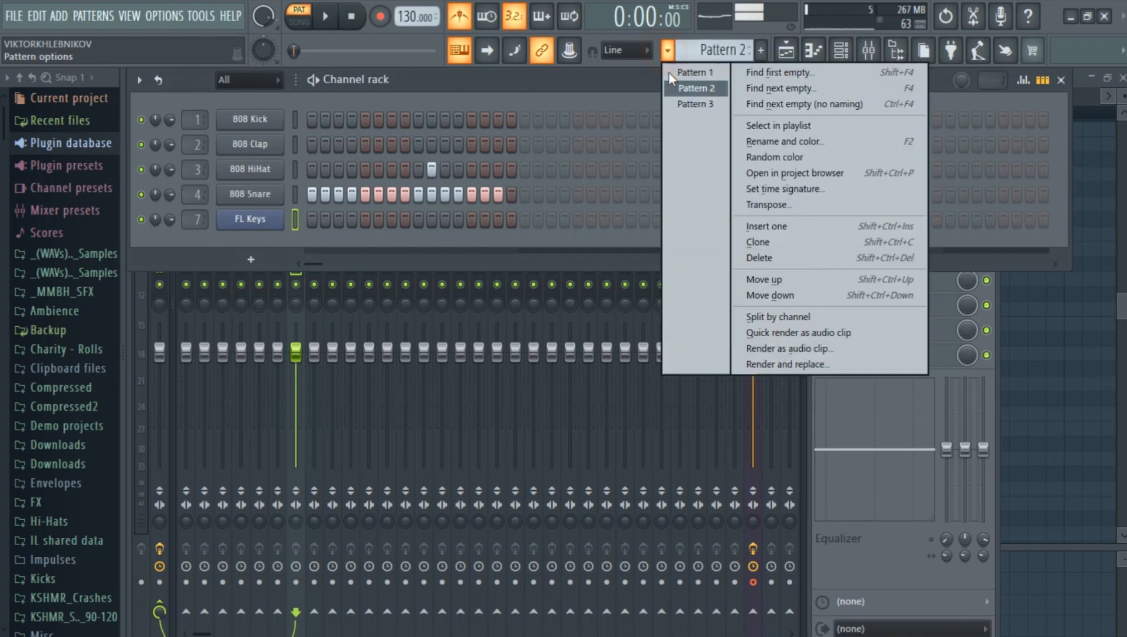
pyautogui.click(672, 108)
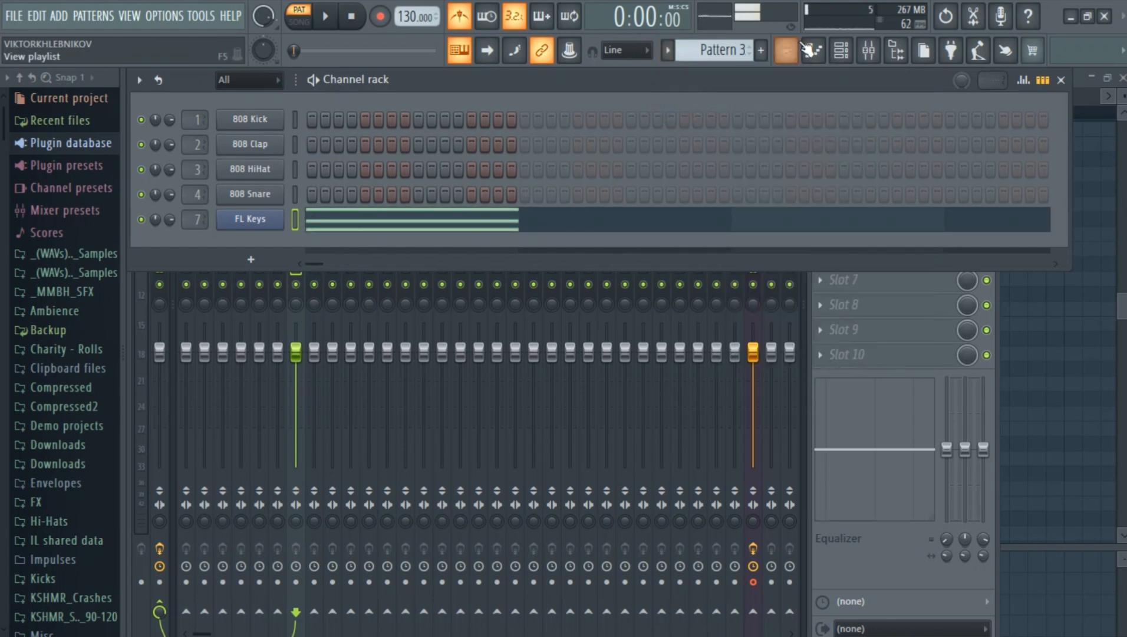
# Step: Lower the Insert 7 mixer fader slightly and load Fruity Parametric EQ 2 into its first effect slot
pyautogui.click(869, 56)
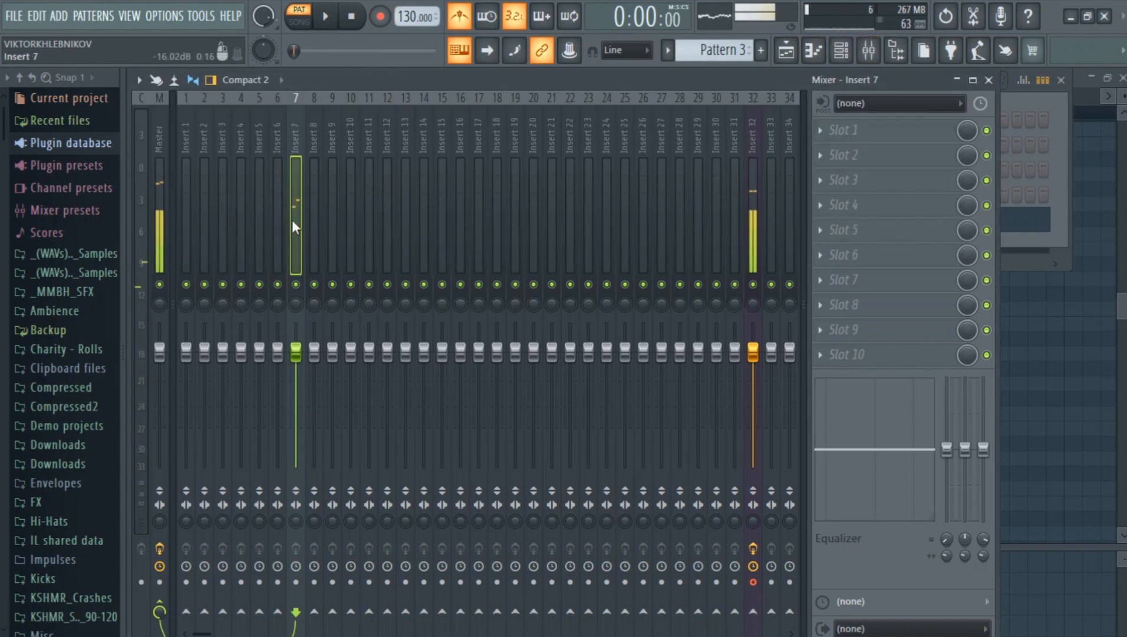
pyautogui.moveTo(303, 347)
pyautogui.mouseDown()
pyautogui.moveTo(296, 407)
pyautogui.moveTo(297, 357)
pyautogui.mouseUp()
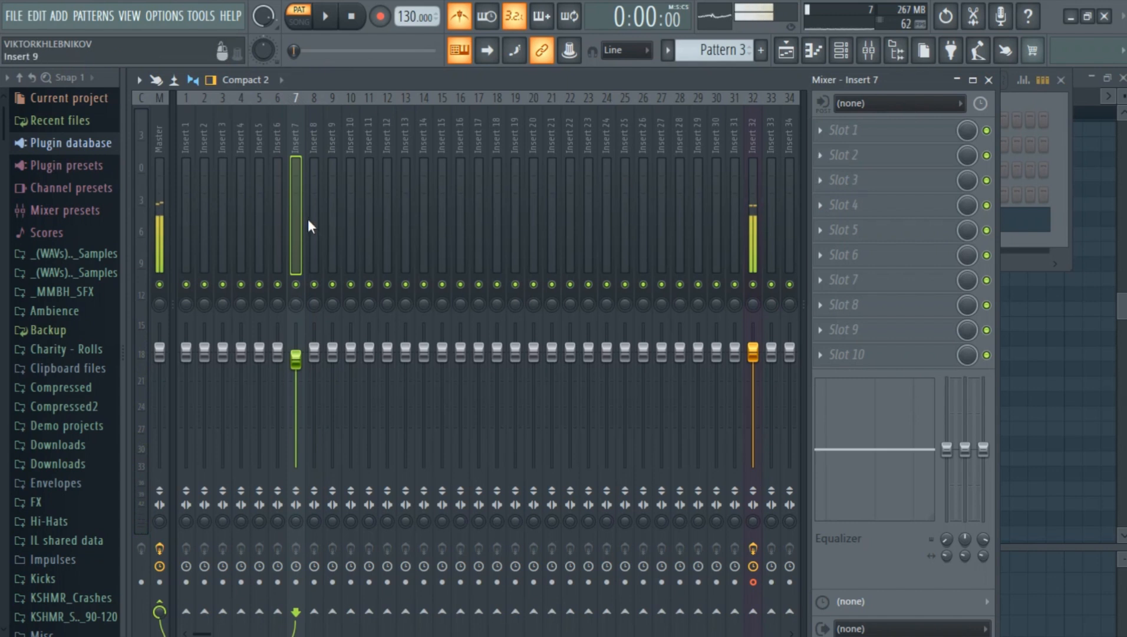
pyautogui.click(875, 131)
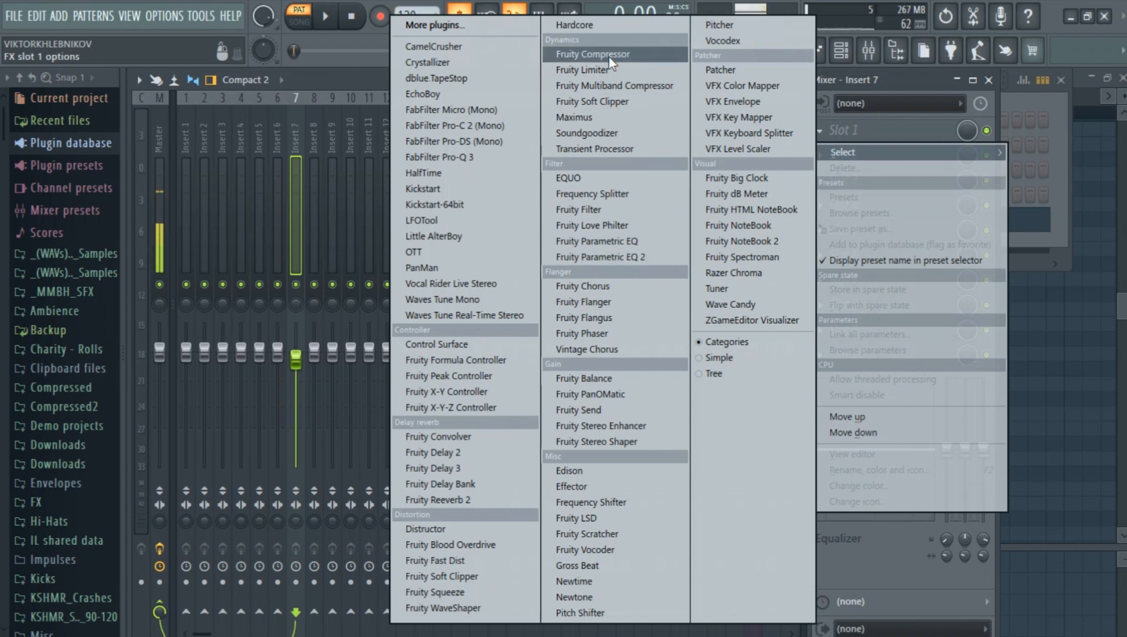
pyautogui.click(592, 253)
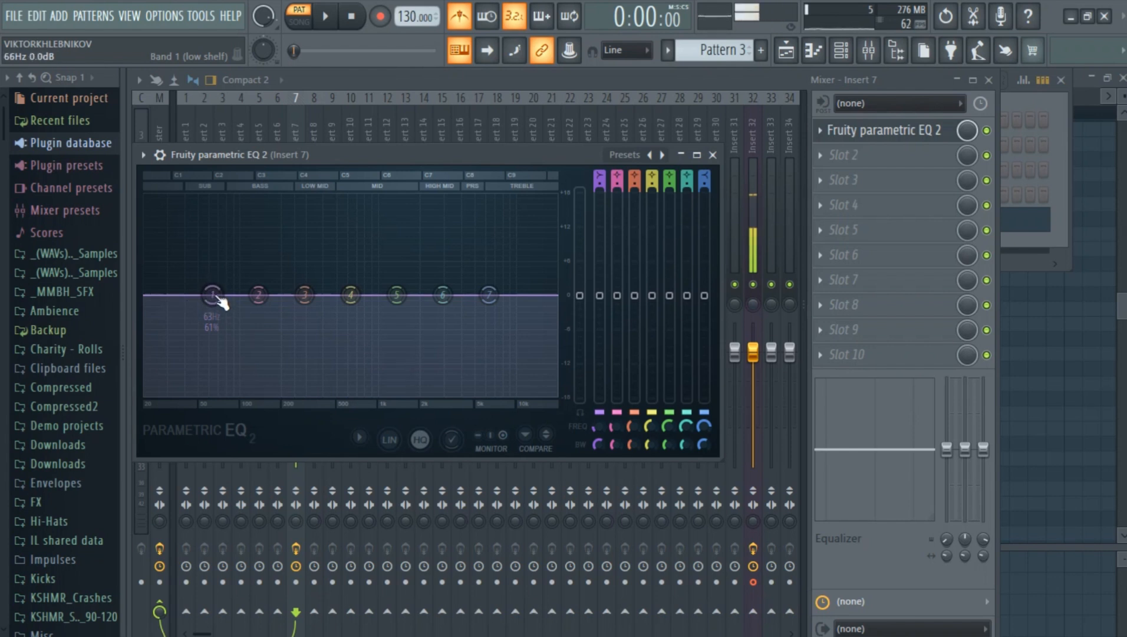
# Step: Cut the lows fully with EQ band 1 just above 100 Hz, reduce the highs slightly with band 7, and audition the result
pyautogui.moveTo(217, 298); pyautogui.dragTo(260, 393)
pyautogui.moveTo(490, 297); pyautogui.dragTo(501, 320)
pyautogui.press('space')
pyautogui.press('space')
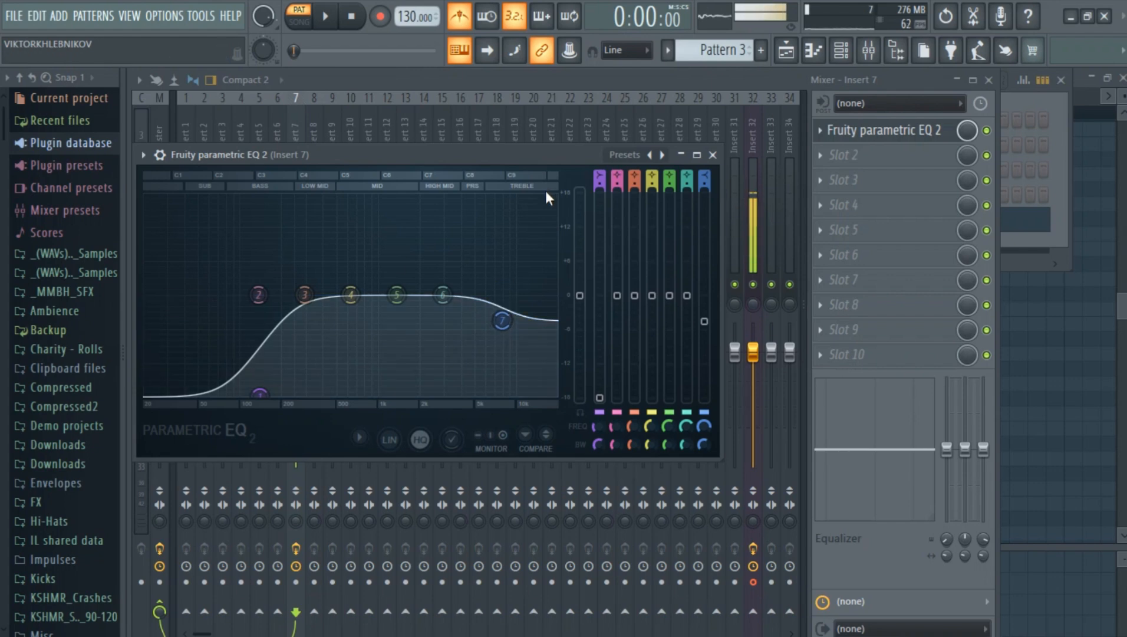
pyautogui.click(713, 155)
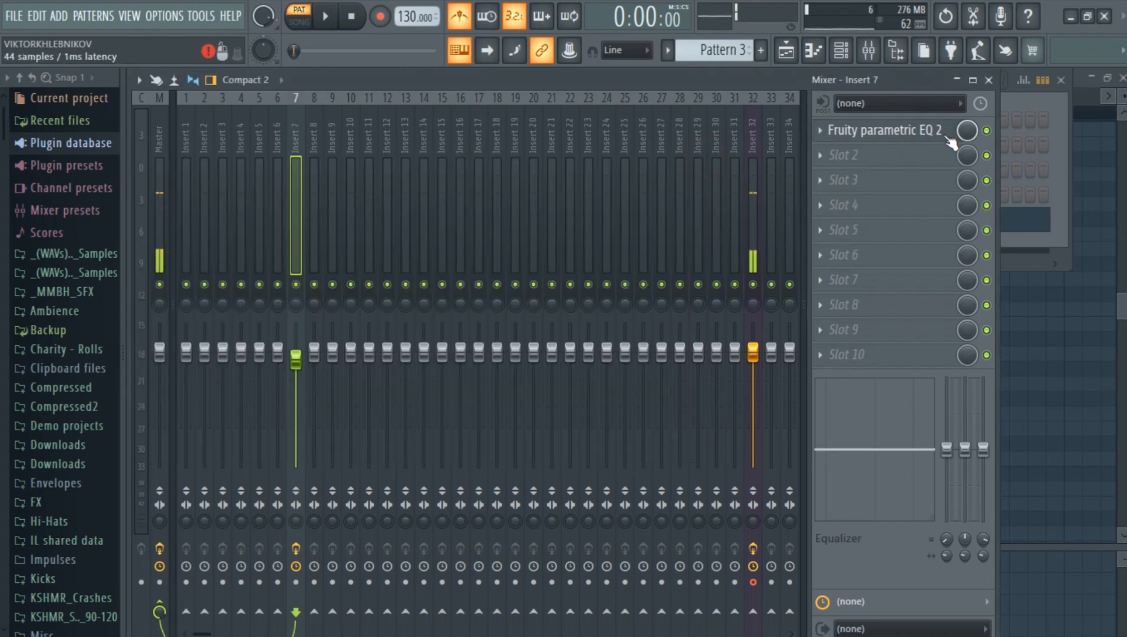
pyautogui.click(989, 80)
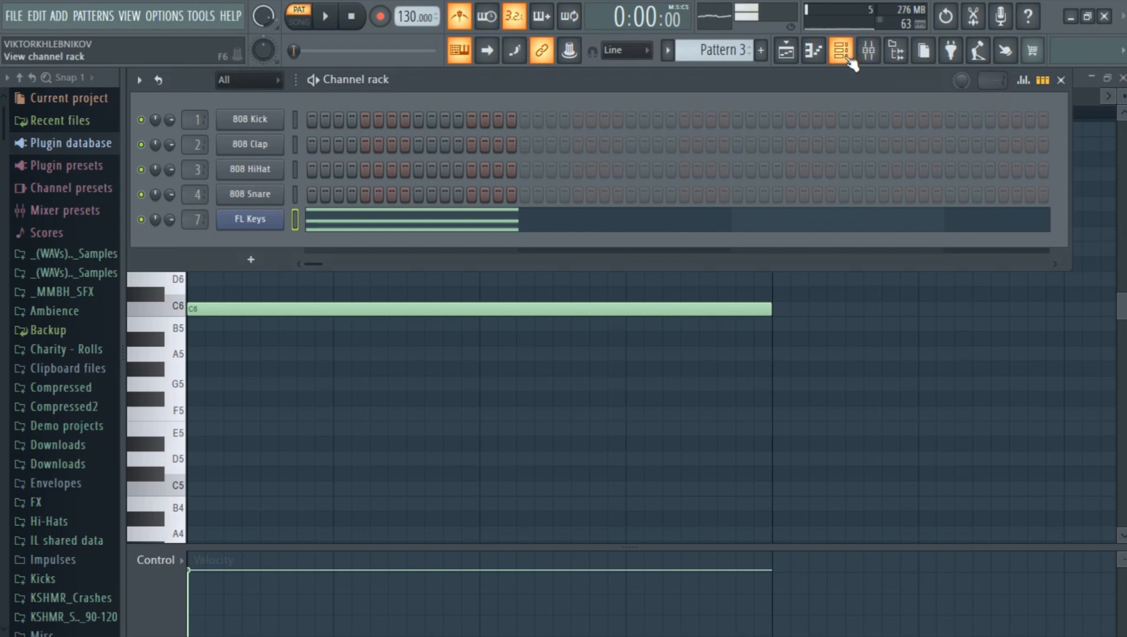
# Step: Open the playlist, select Patterns 1, 2 and 3 in turn, and check Pattern 3's contents in the channel rack
pyautogui.click(786, 52)
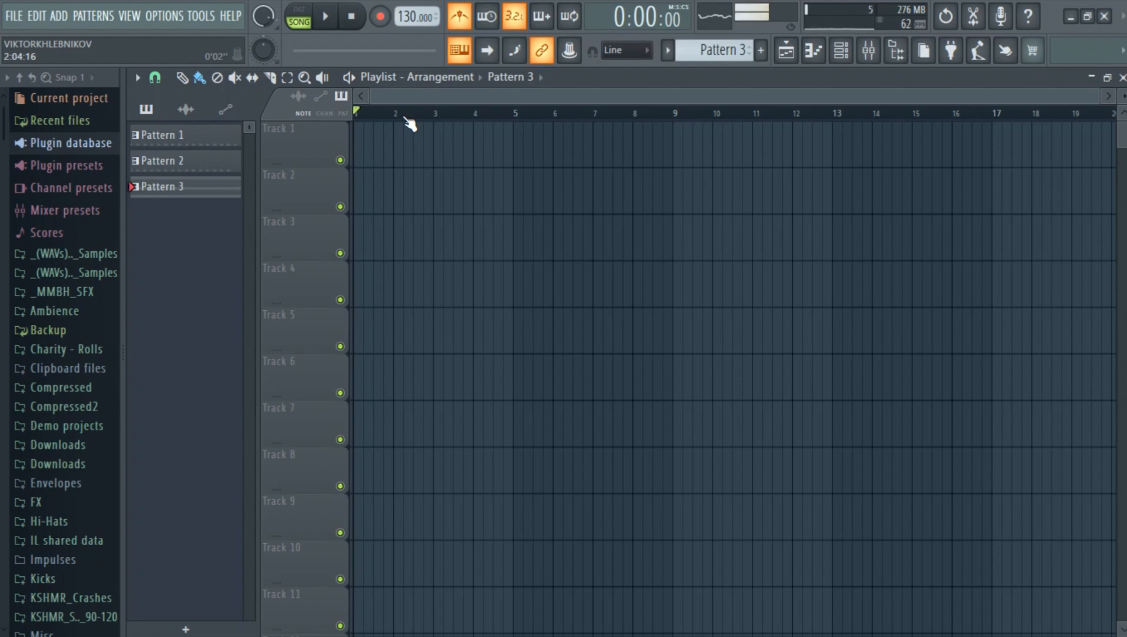
pyautogui.moveTo(395, 114); pyautogui.dragTo(340, 128)
pyautogui.click(178, 136)
pyautogui.click(181, 161)
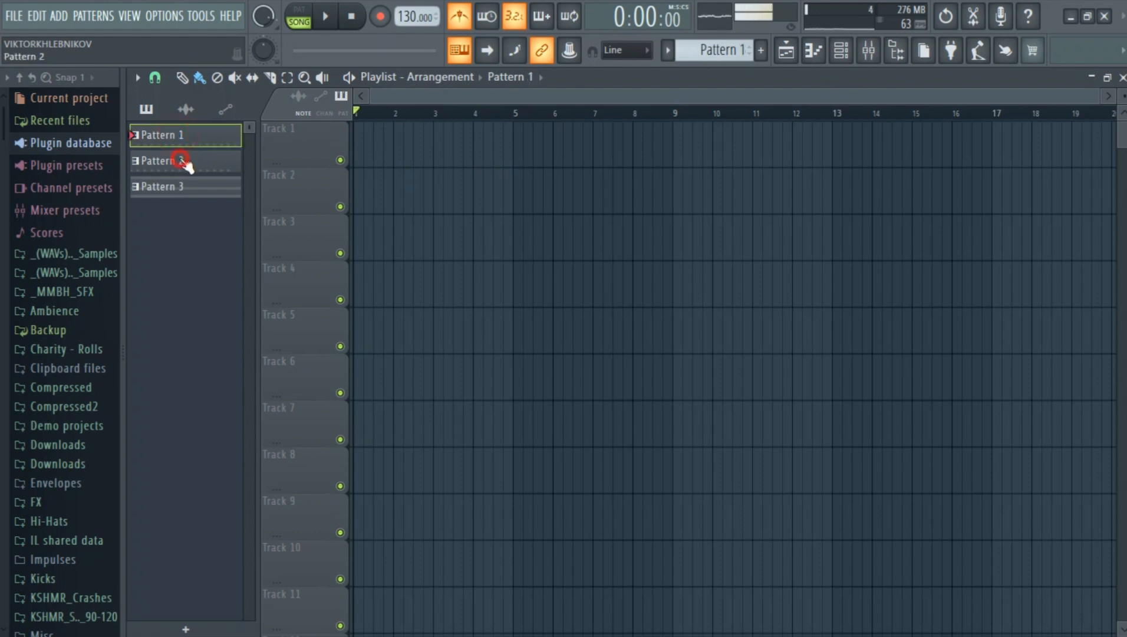
pyautogui.click(183, 188)
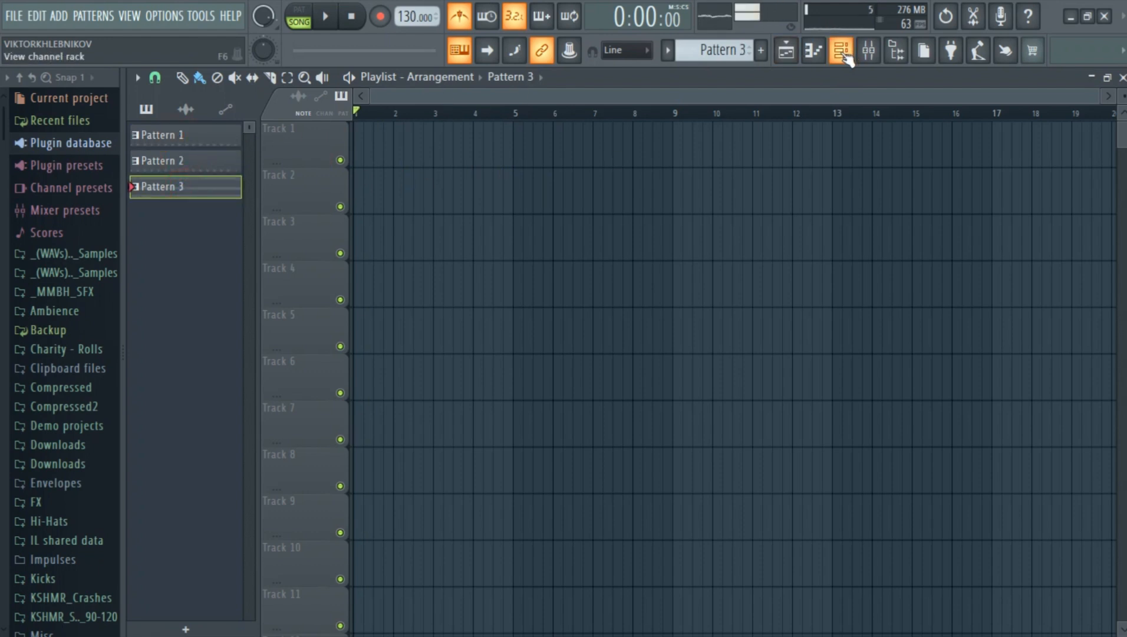
pyautogui.click(840, 51)
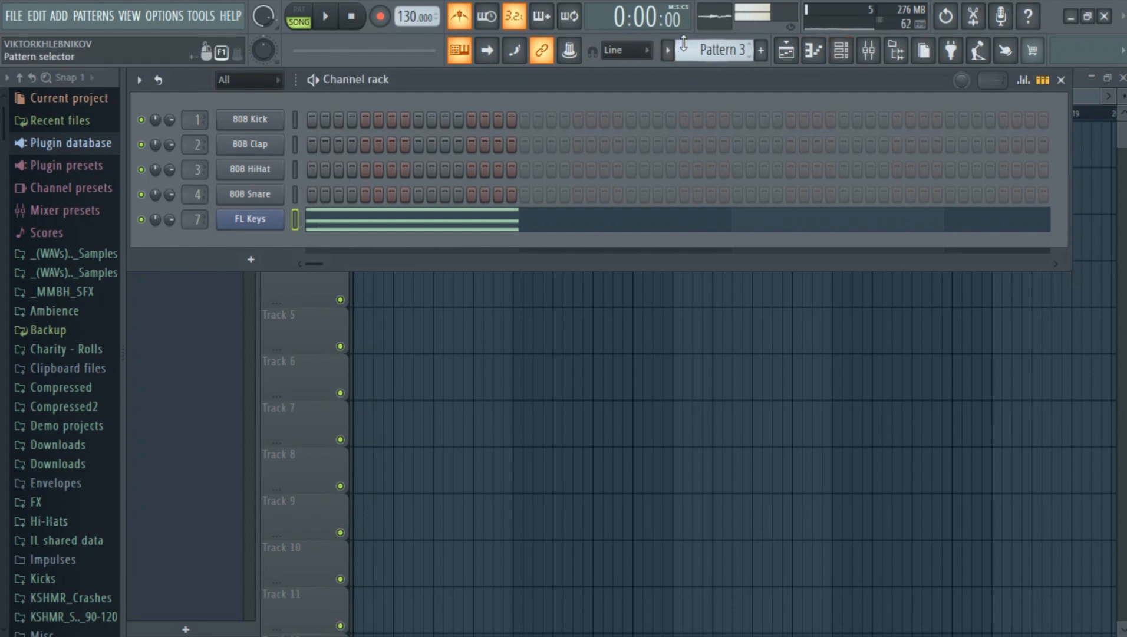
# Step: Place a Pattern 3 clip on Track 1 of the playlist and align it with the start of bar 1
pyautogui.click(788, 52)
pyautogui.click(369, 158)
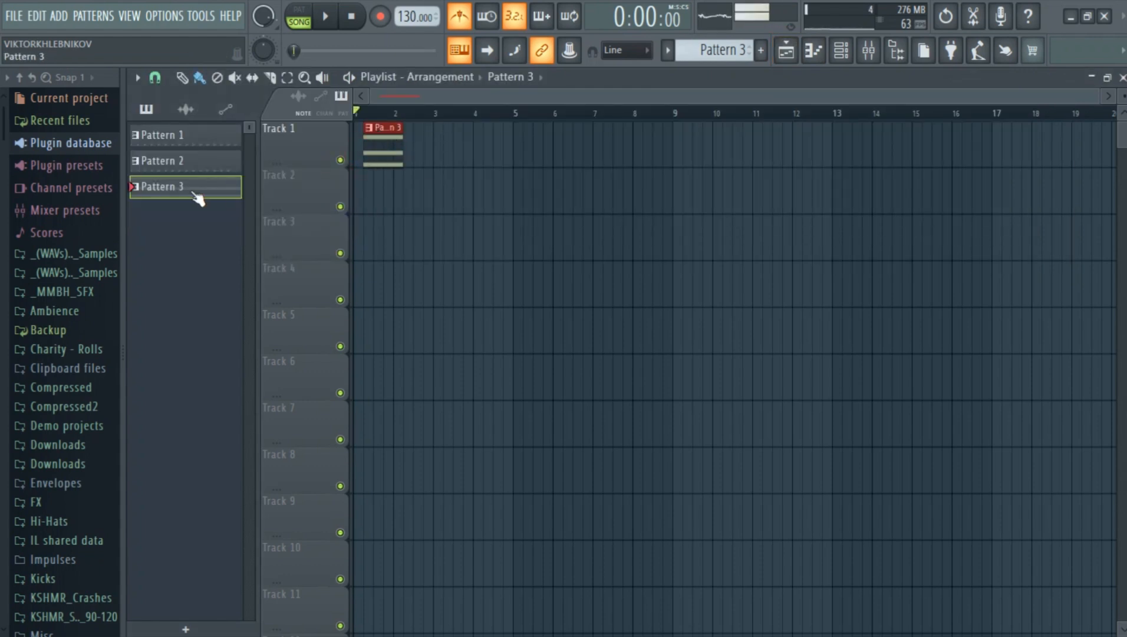
pyautogui.moveTo(377, 151); pyautogui.dragTo(347, 150)
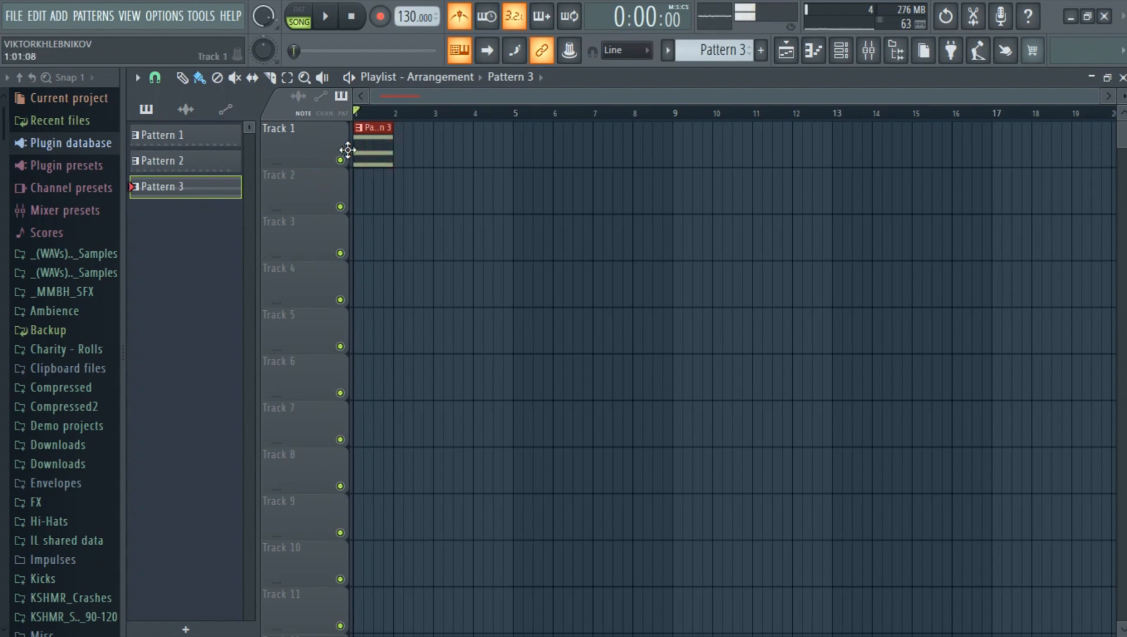
# Step: Place a Pattern 1 clip on Track 2 and a Pattern 2 clip on Track 3, both starting at bar 1
pyautogui.click(668, 50)
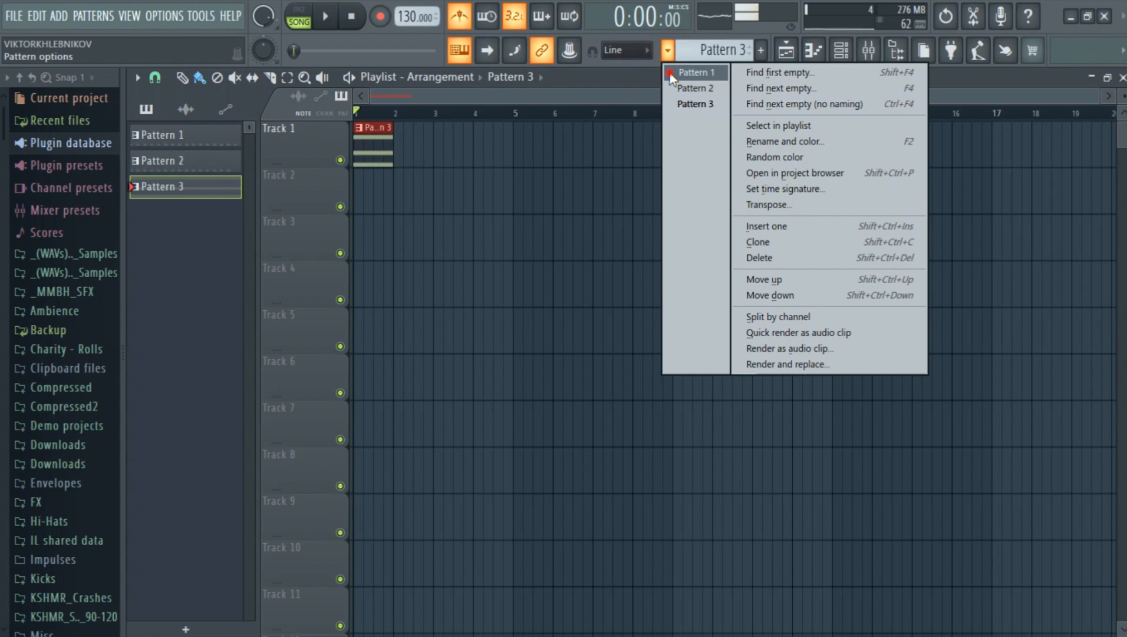
pyautogui.click(671, 73)
pyautogui.click(180, 166)
pyautogui.click(180, 189)
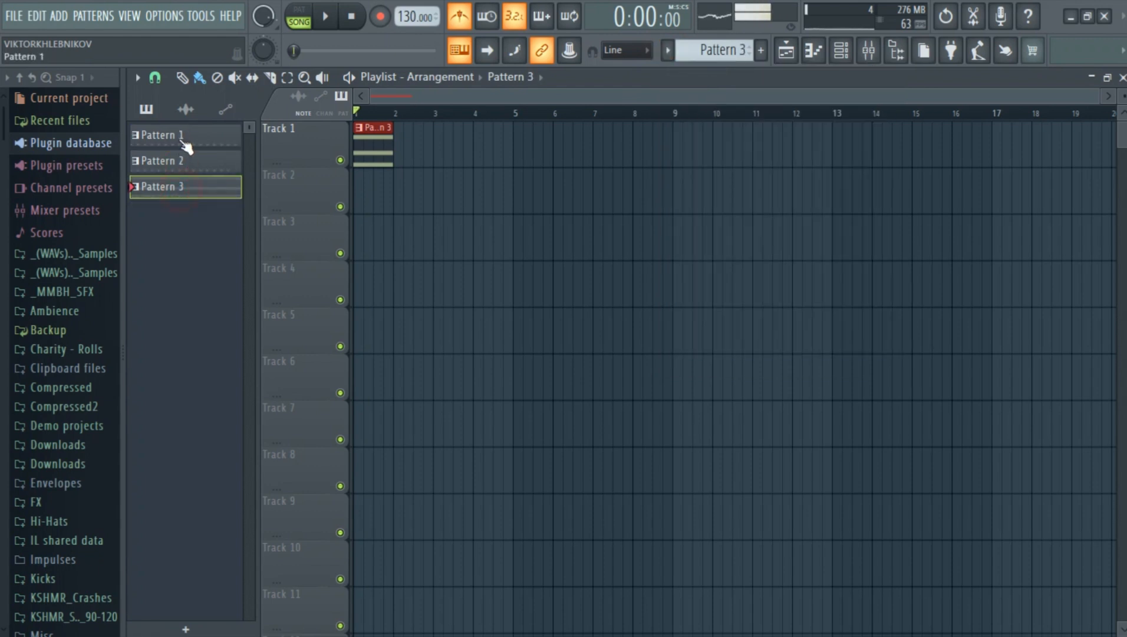
pyautogui.click(183, 139)
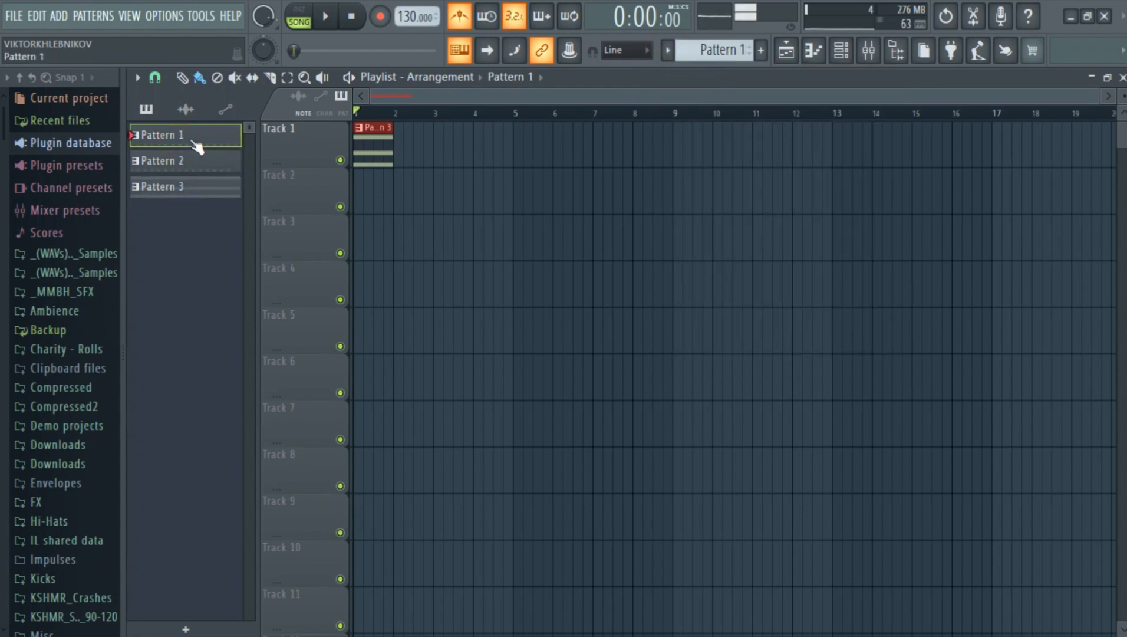
pyautogui.moveTo(196, 146); pyautogui.dragTo(367, 201)
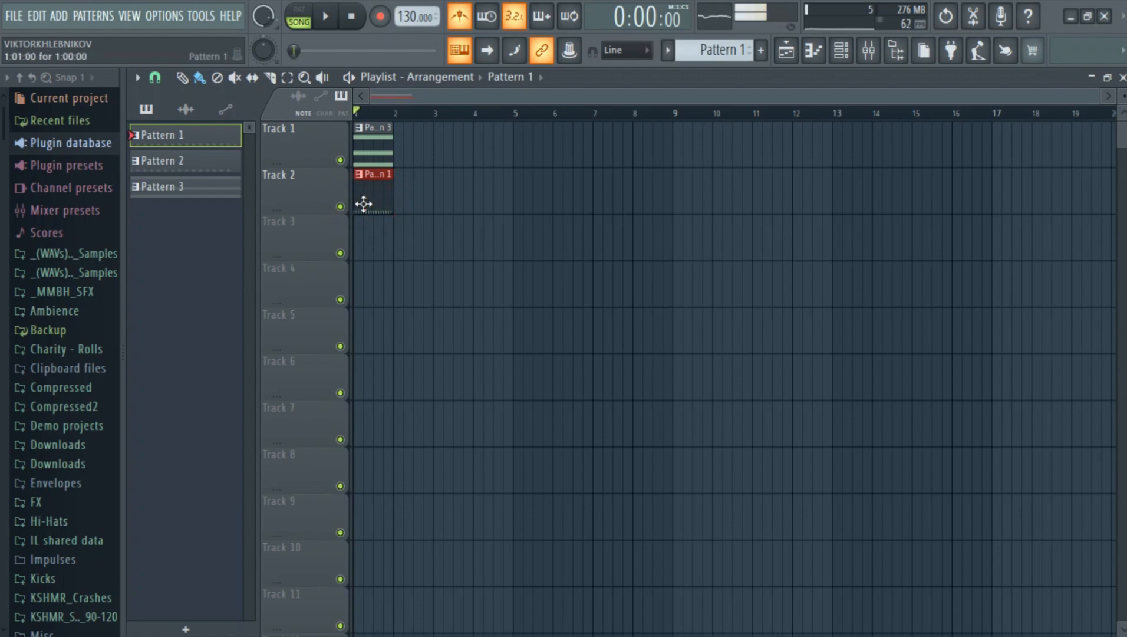
pyautogui.moveTo(177, 165); pyautogui.dragTo(329, 252)
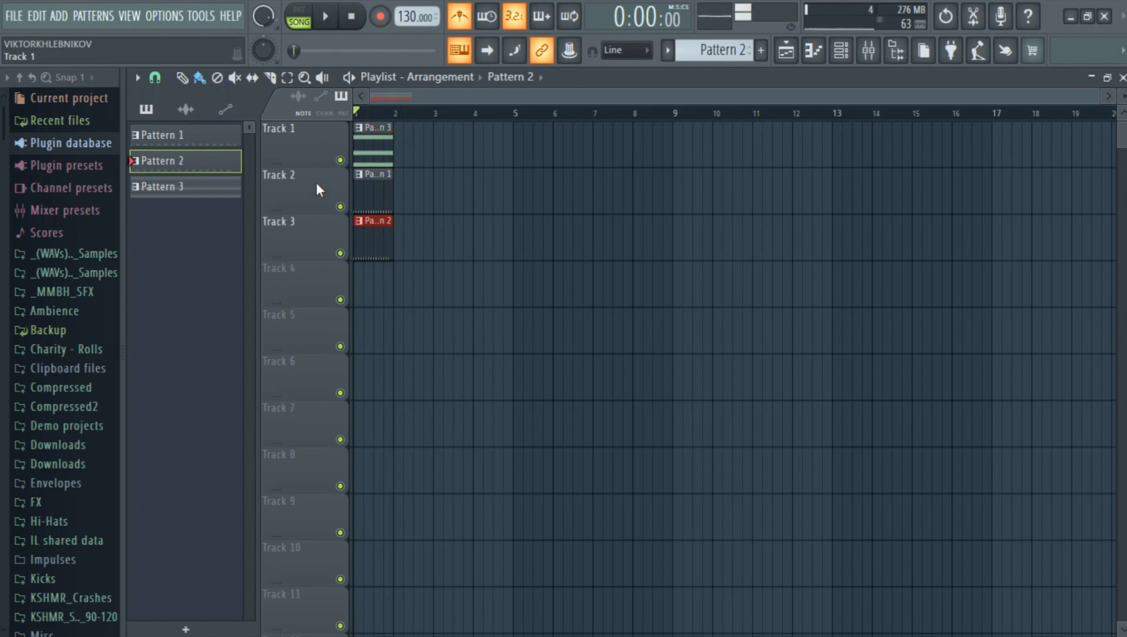
# Step: Play back the three stacked pattern clips in song mode, and stop the playback
pyautogui.scroll(3, 329, 230)
pyautogui.scroll(-3, 397, 220)
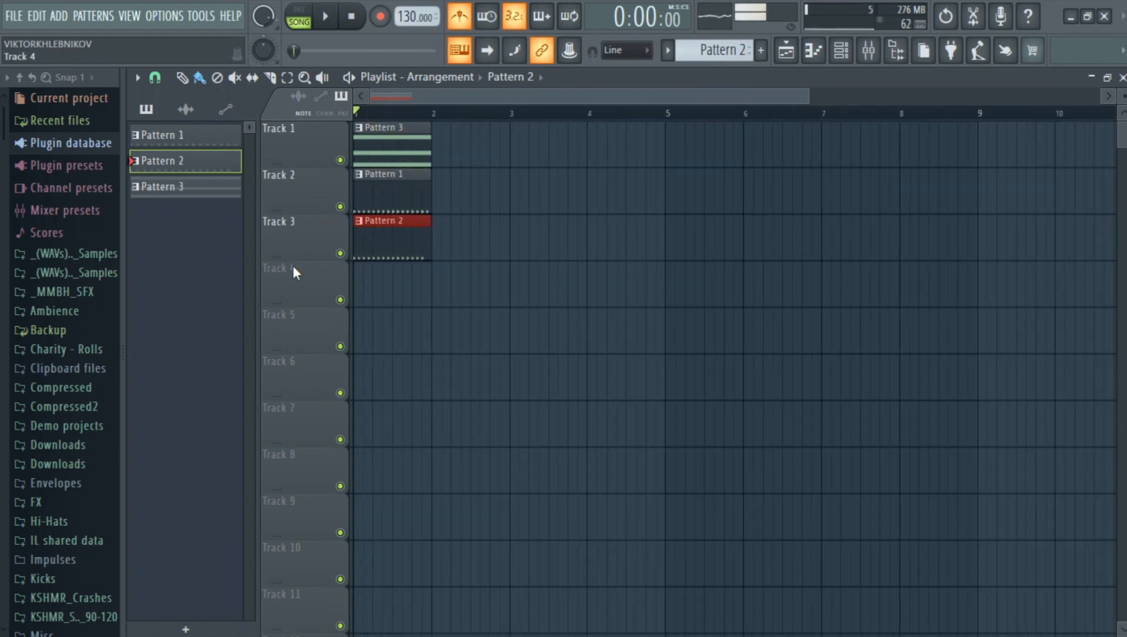
pyautogui.press('space')
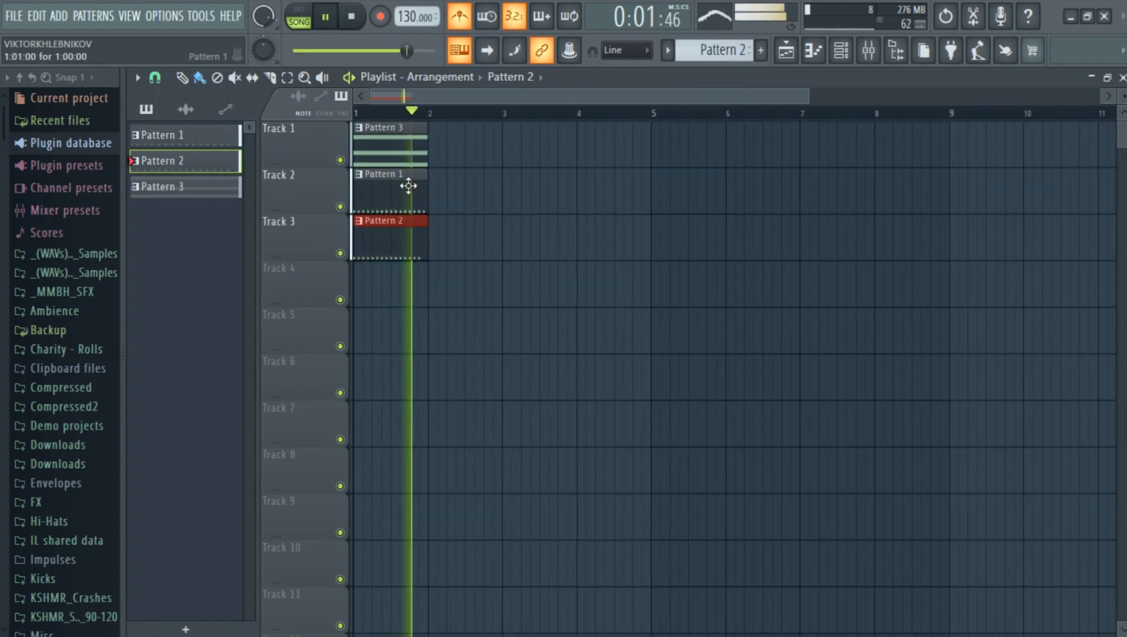
pyautogui.press('space')
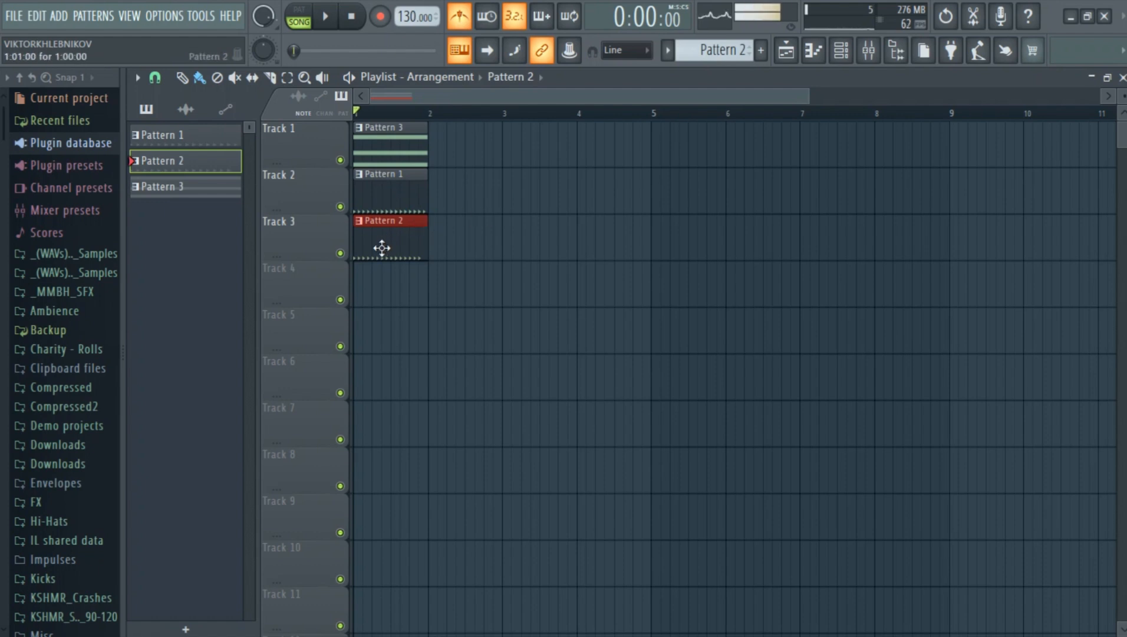
# Step: Examine the three stacked clips and the playlist timeline at different zoom levels and positions
pyautogui.scroll(-3, 356, 254)
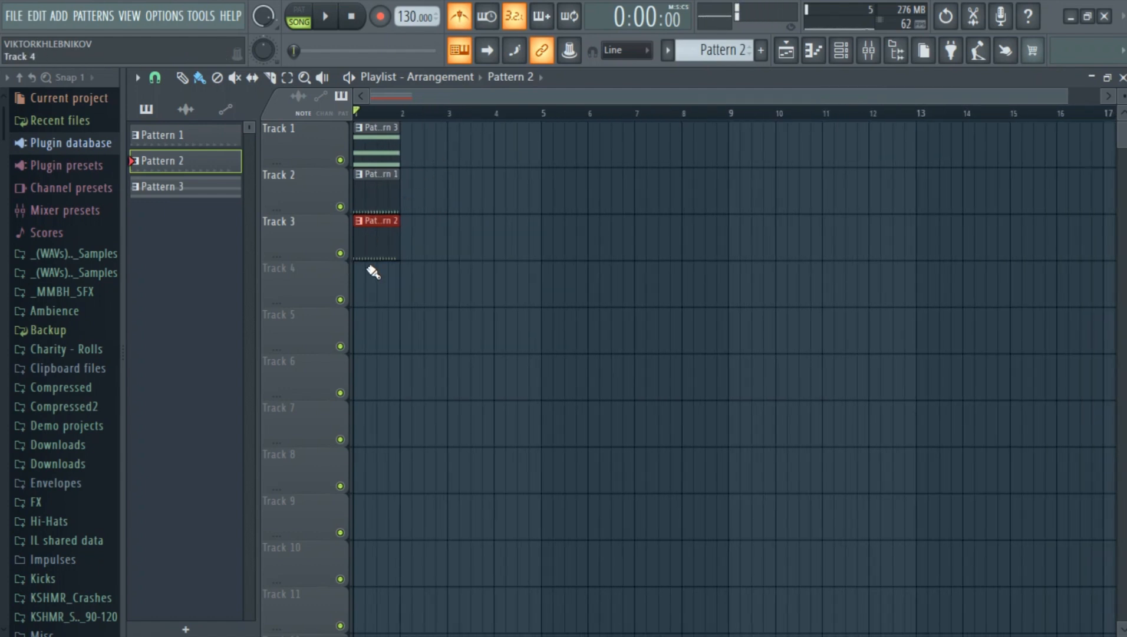
pyautogui.scroll(-1, 385, 229)
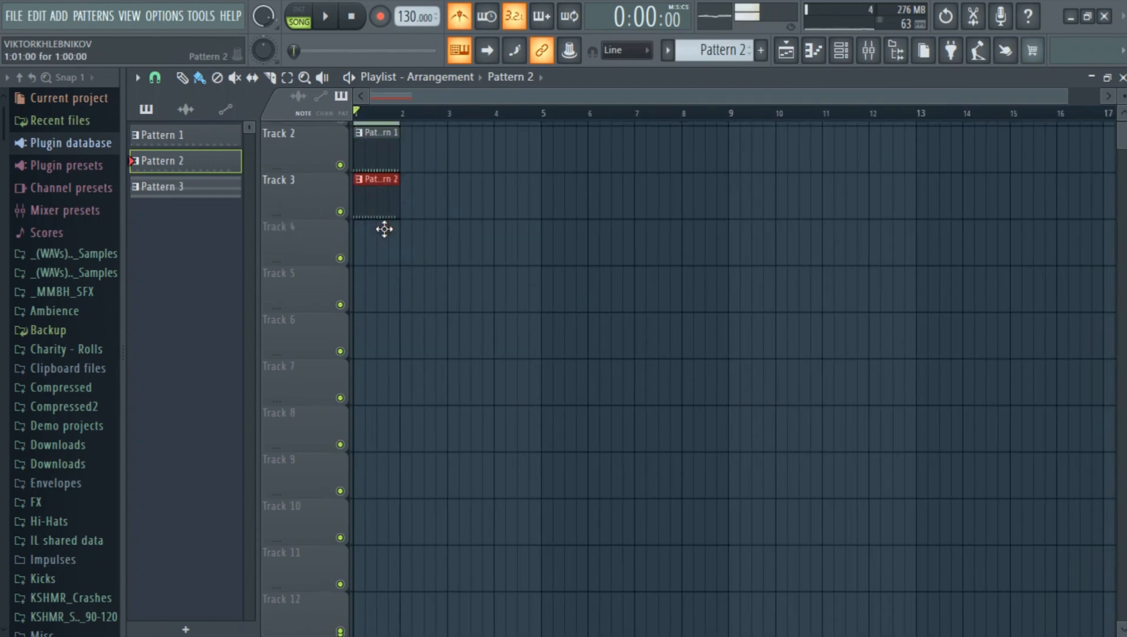
pyautogui.scroll(1, 385, 229)
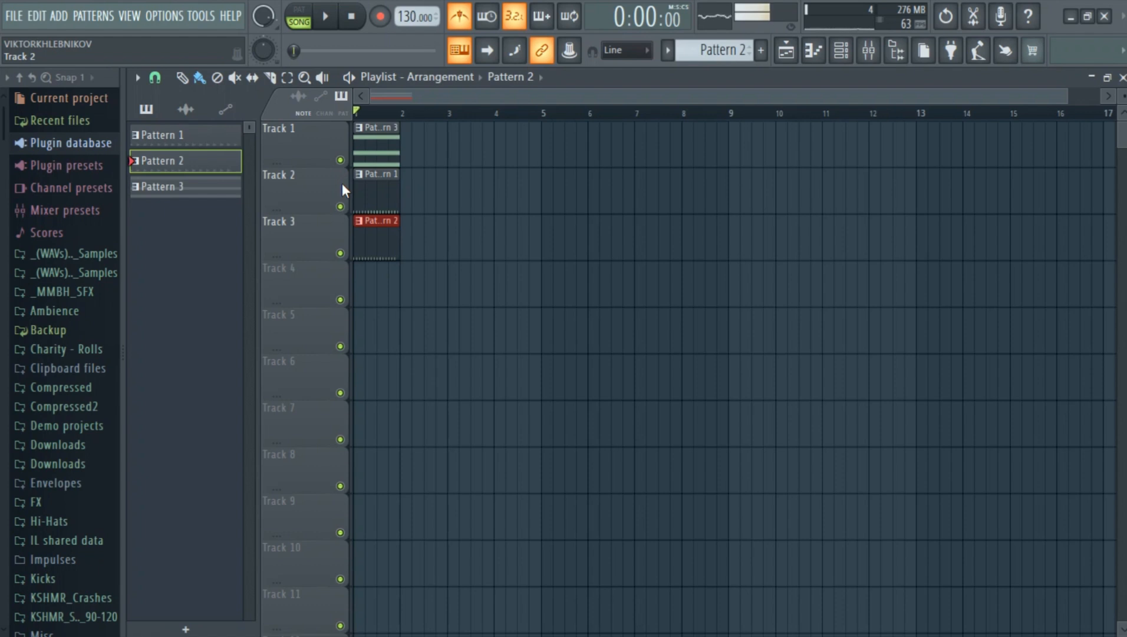
pyautogui.scroll(2, 342, 184)
pyautogui.scroll(-2, 342, 183)
pyautogui.scroll(1, 341, 183)
pyautogui.scroll(-2, 437, 224)
pyautogui.scroll(2, 437, 224)
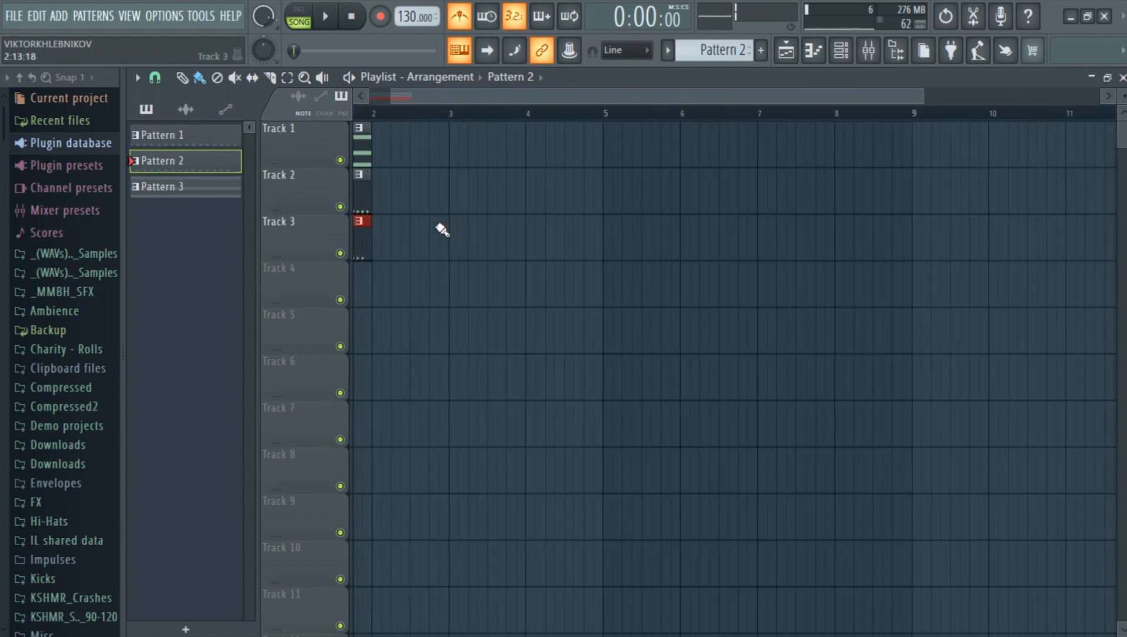
pyautogui.scroll(3, 443, 229)
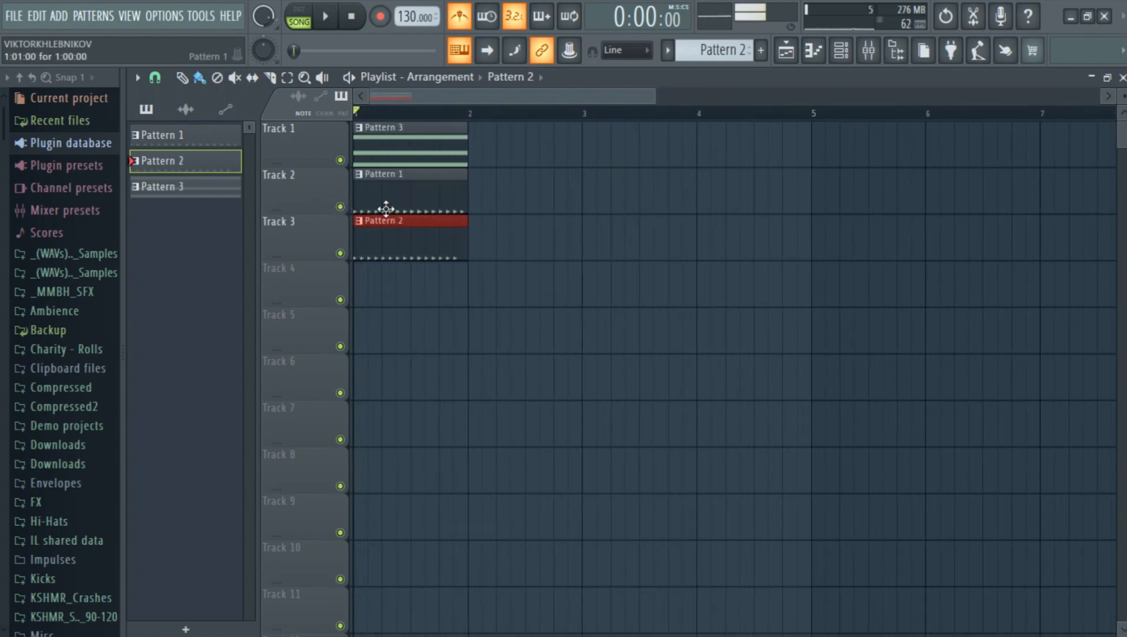
pyautogui.scroll(-3, 386, 212)
pyautogui.scroll(3, 388, 213)
pyautogui.scroll(-3, 387, 216)
pyautogui.scroll(3, 387, 216)
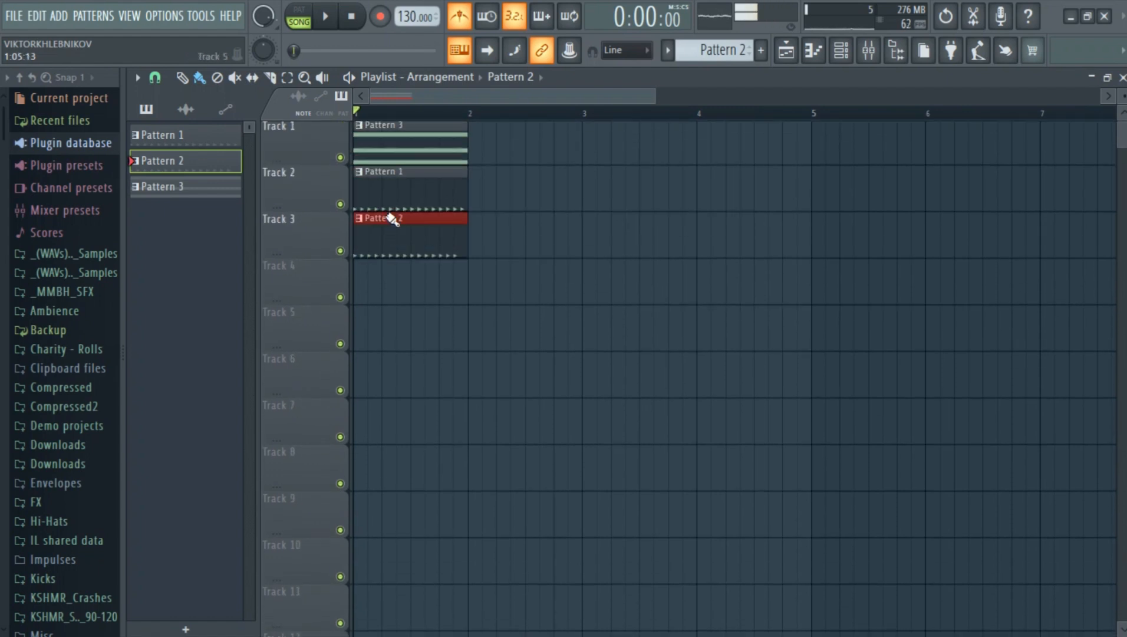
pyautogui.scroll(-4, 387, 216)
pyautogui.scroll(4, 387, 216)
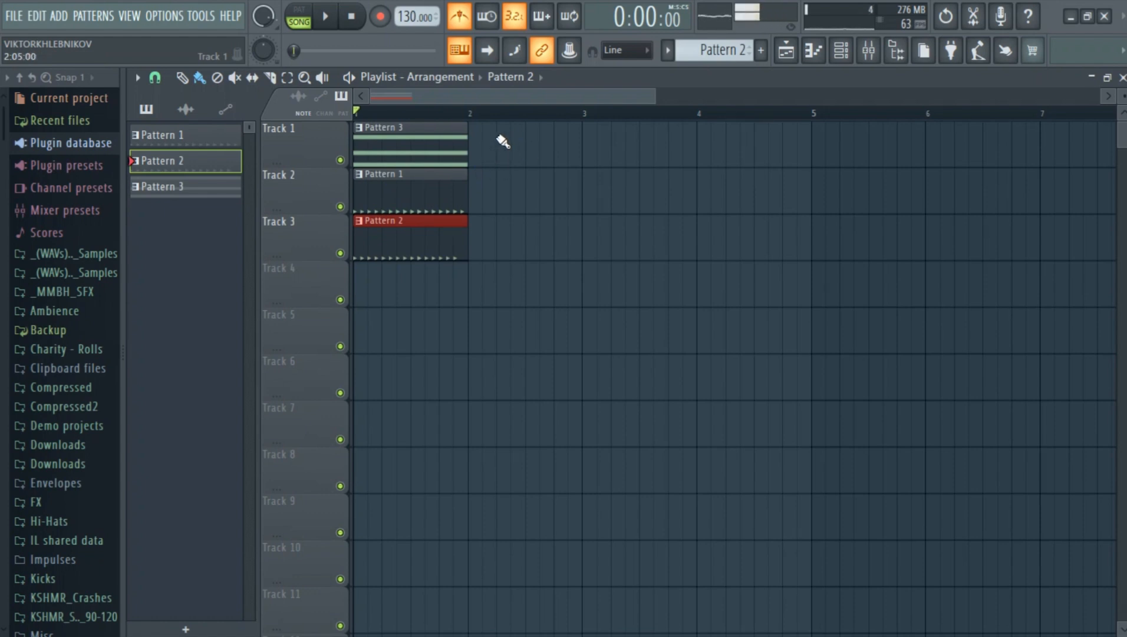
# Step: Select the clips on Tracks 1 to 3 and duplicate them seven times to fill bars 1 through 8
pyautogui.moveTo(496, 141); pyautogui.dragTo(348, 292)
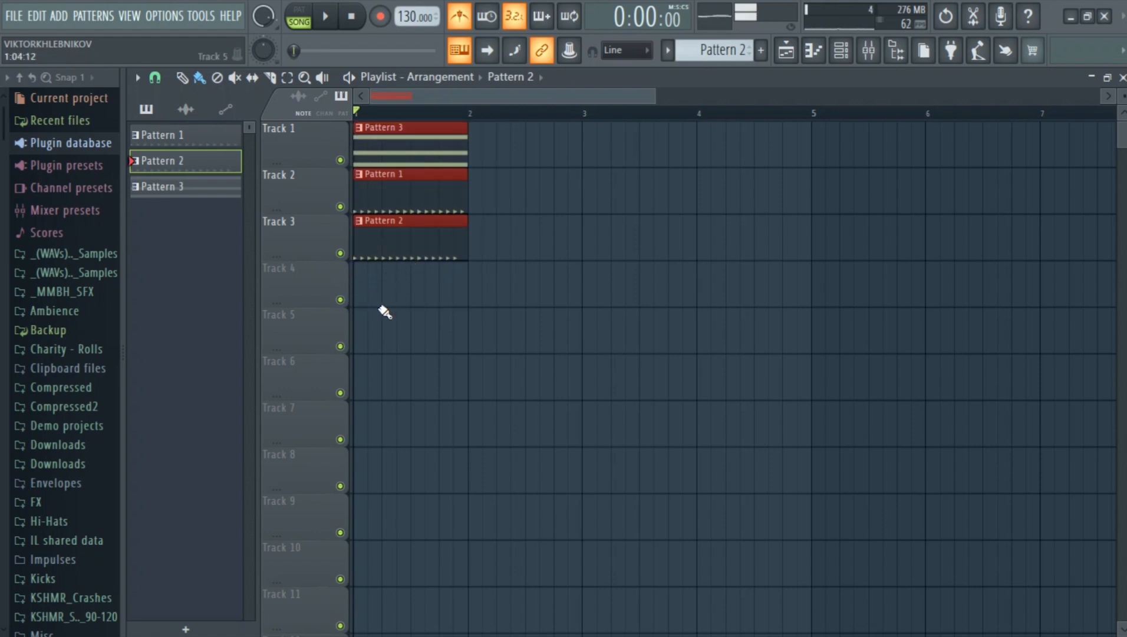
pyautogui.scroll(-2, 307, 288)
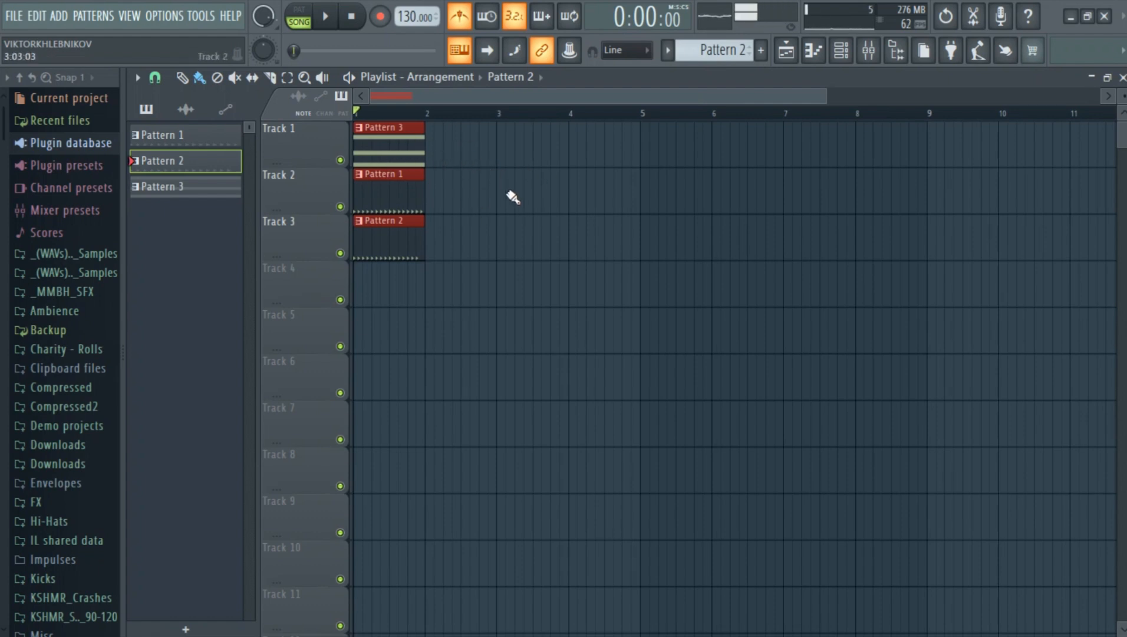
pyautogui.hotkey('ctrl', 'b')
pyautogui.hotkey('ctrl', 'b')
pyautogui.hotkey('ctrl', 'b')
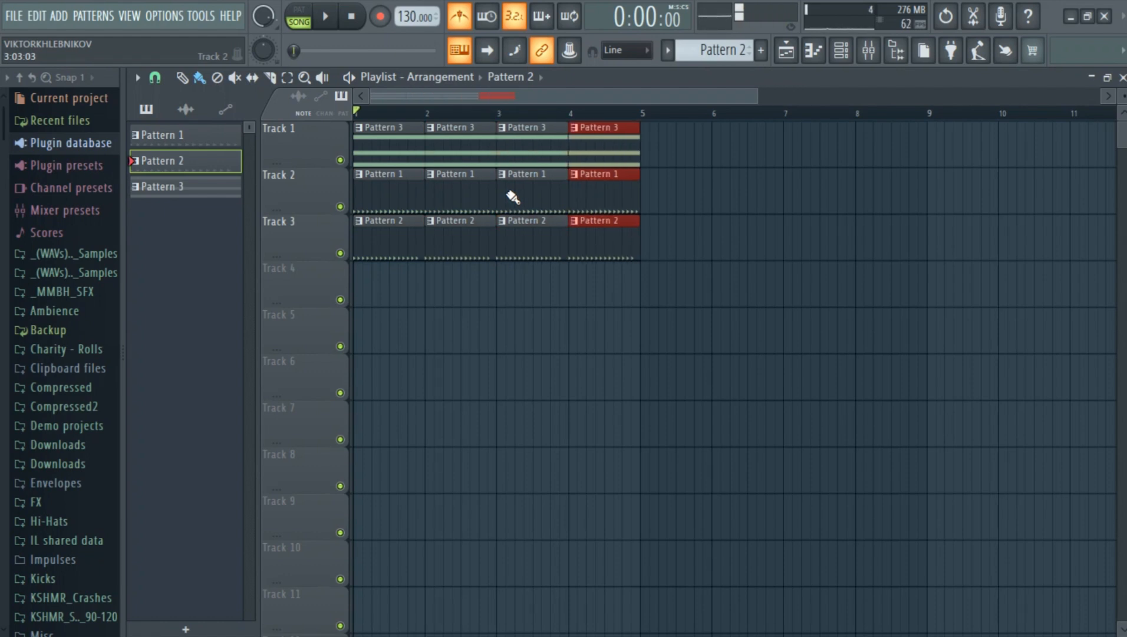
pyautogui.hotkey('ctrl', 'b')
pyautogui.hotkey('ctrl', 'b')
pyautogui.hotkey('ctrl', 'b')
pyautogui.hotkey('ctrl', 'b')
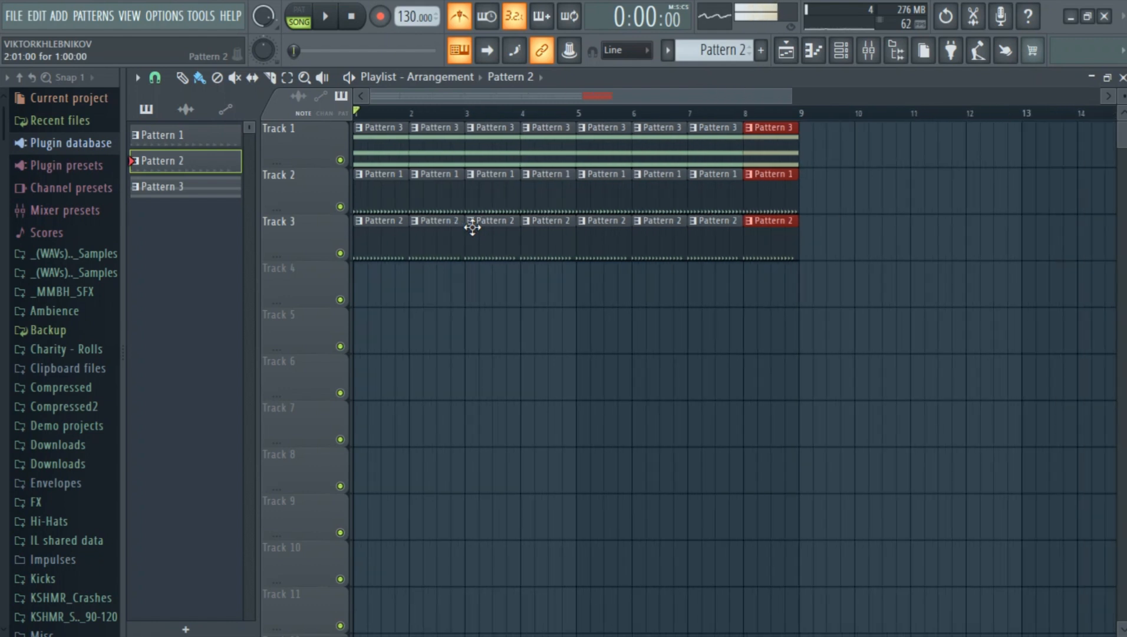
# Step: Delete the Pattern 1 and Pattern 2 clips in bars 1 and 2 of Tracks 2 and 3
pyautogui.scroll(-3, 472, 228)
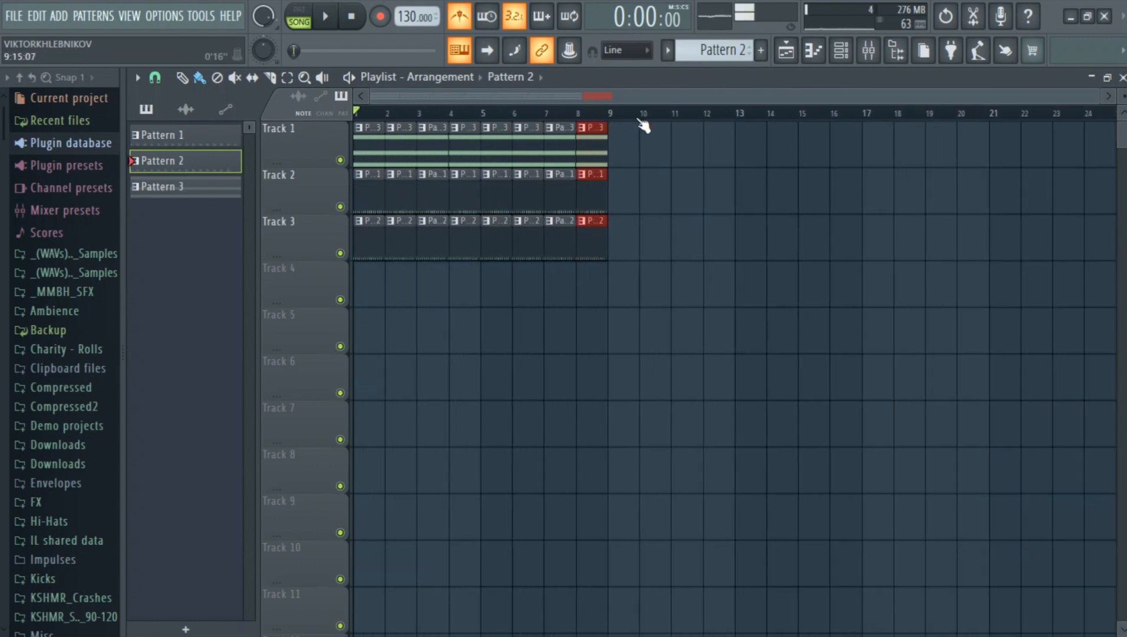
pyautogui.rightClick(398, 198)
pyautogui.rightClick(380, 194)
pyautogui.rightClick(382, 227)
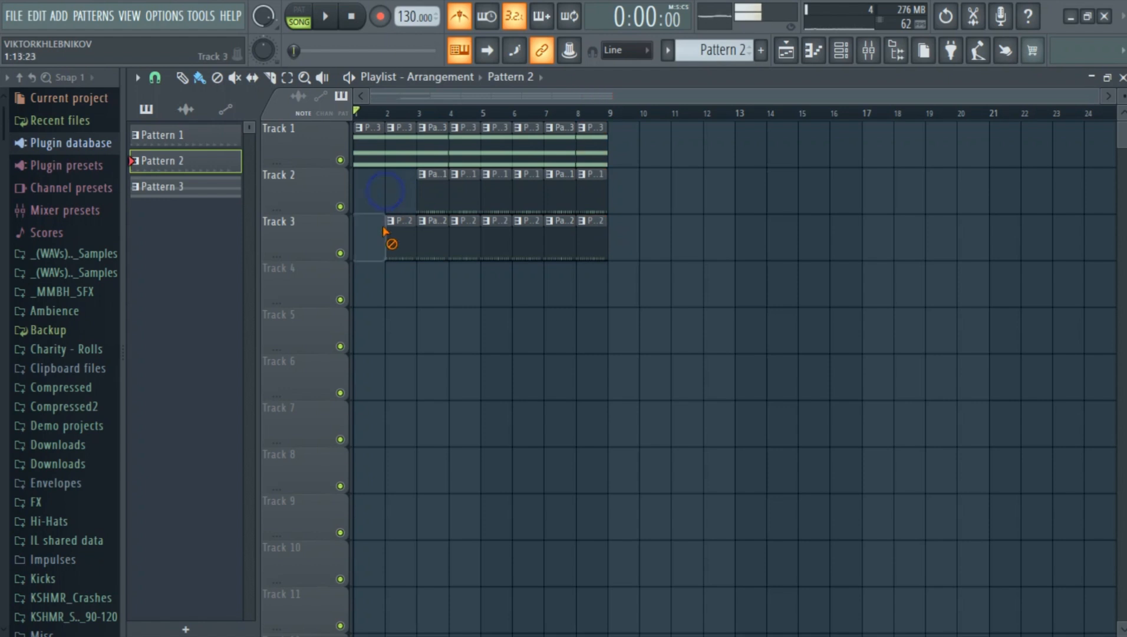
# Step: Audition the arrangement from bar 1 until the Pattern 1 and Pattern 2 clips enter at bar 3
pyautogui.press('space')
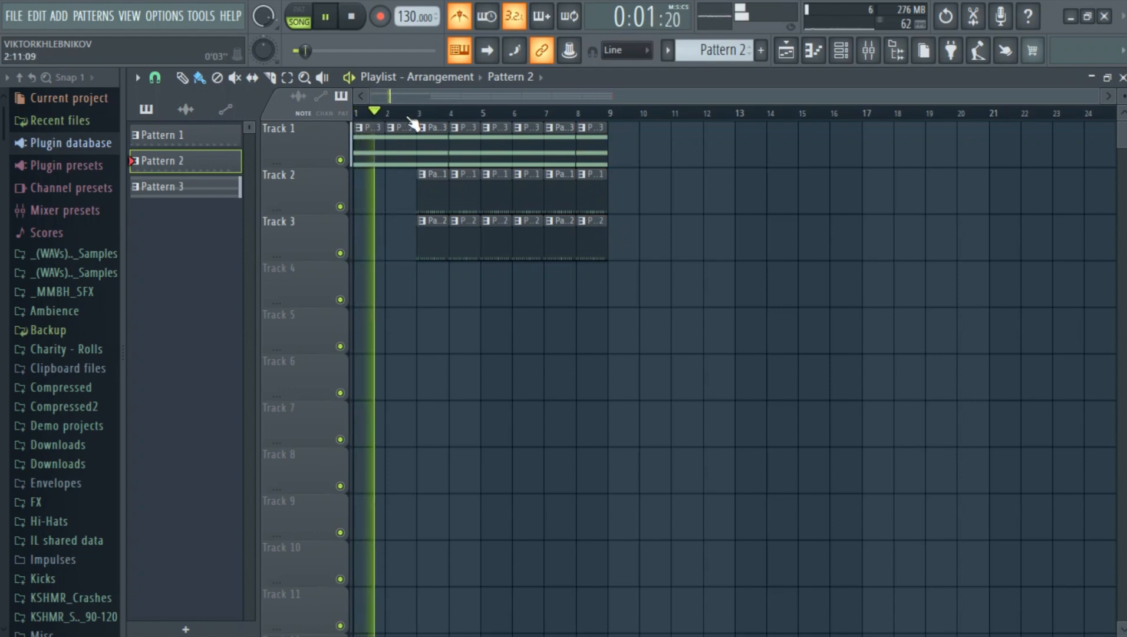
pyautogui.keyDown('ctrl'); pyautogui.scroll(3, 365, 202); pyautogui.keyUp('ctrl')
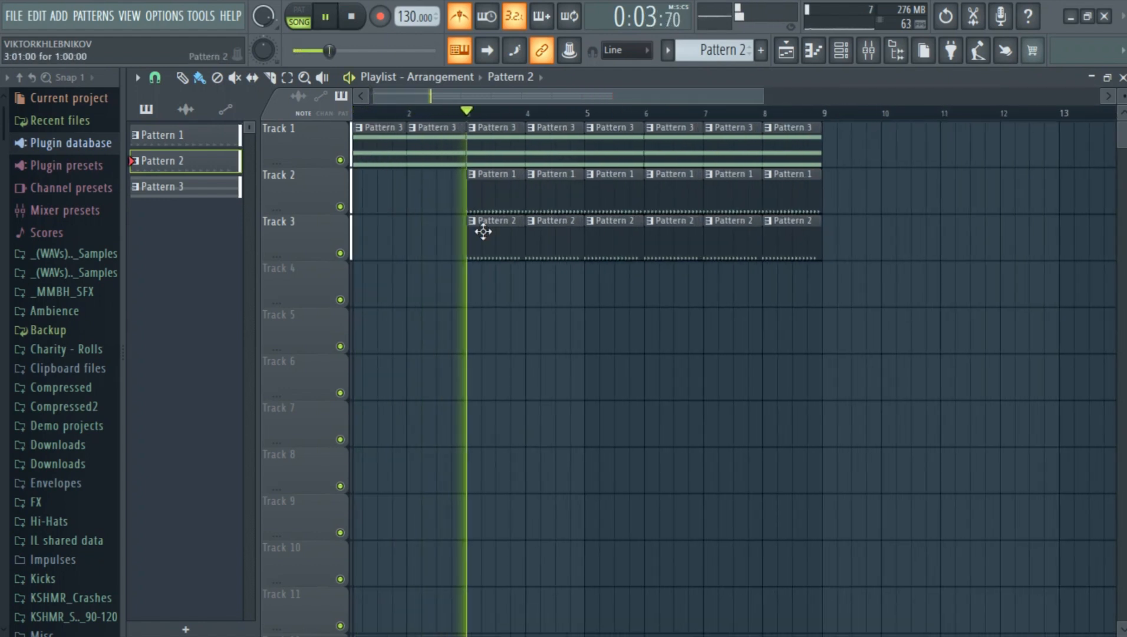
pyautogui.press('space')
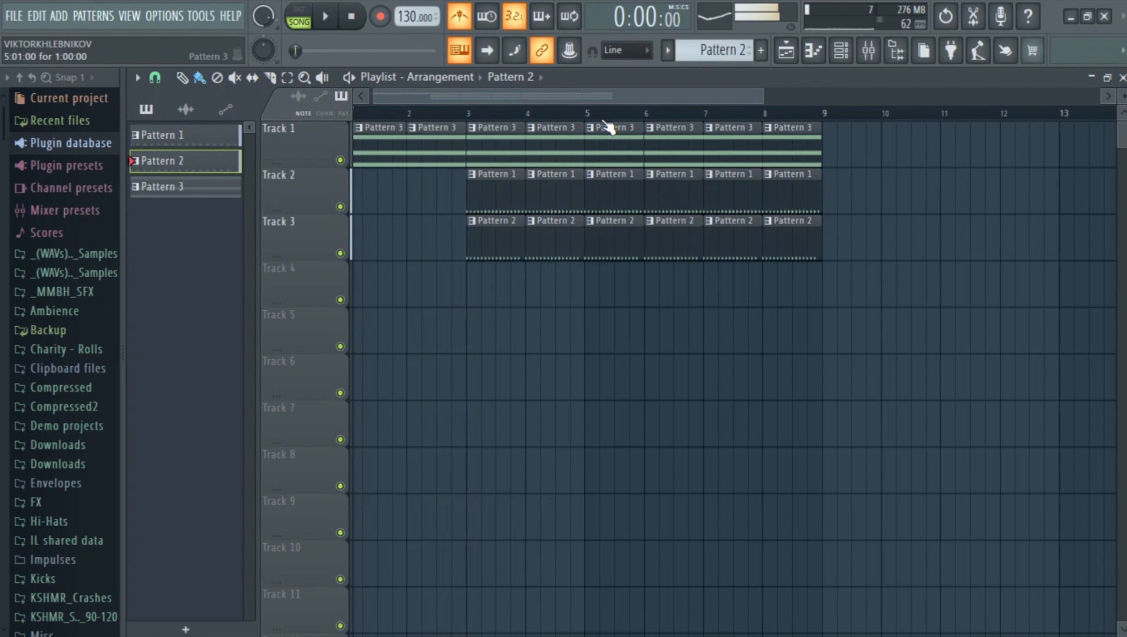
# Step: Delete the two Pattern 3 clips in bars 3 and 4 of Track 1
pyautogui.rightClick(504, 150)
pyautogui.rightClick(548, 150)
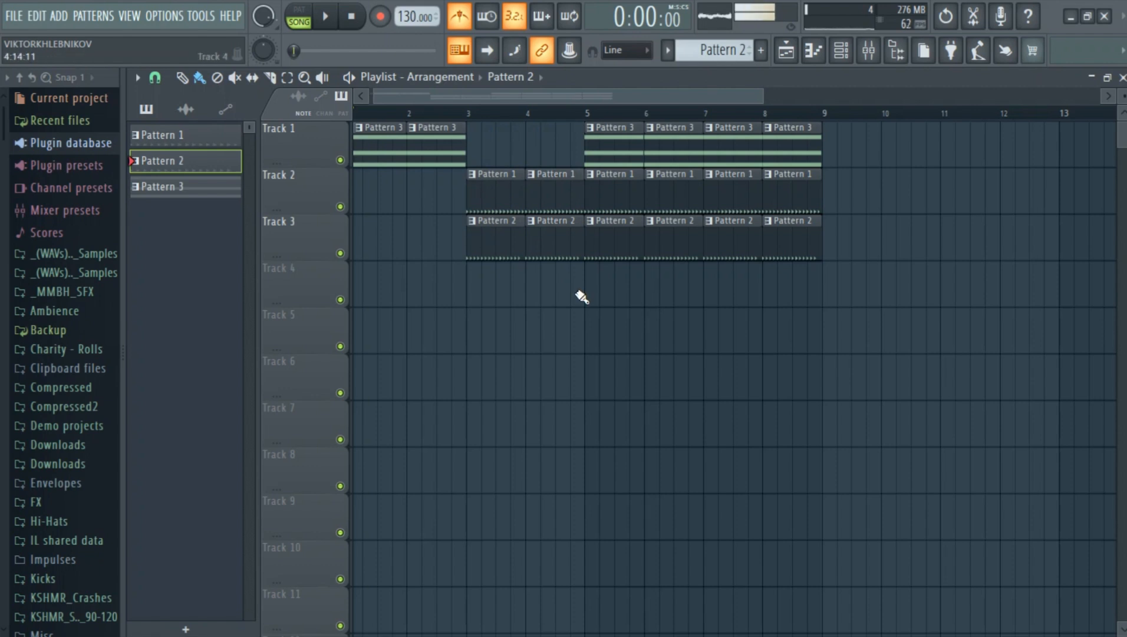
pyautogui.scroll(-2, 424, 286)
pyautogui.scroll(-1, 425, 287)
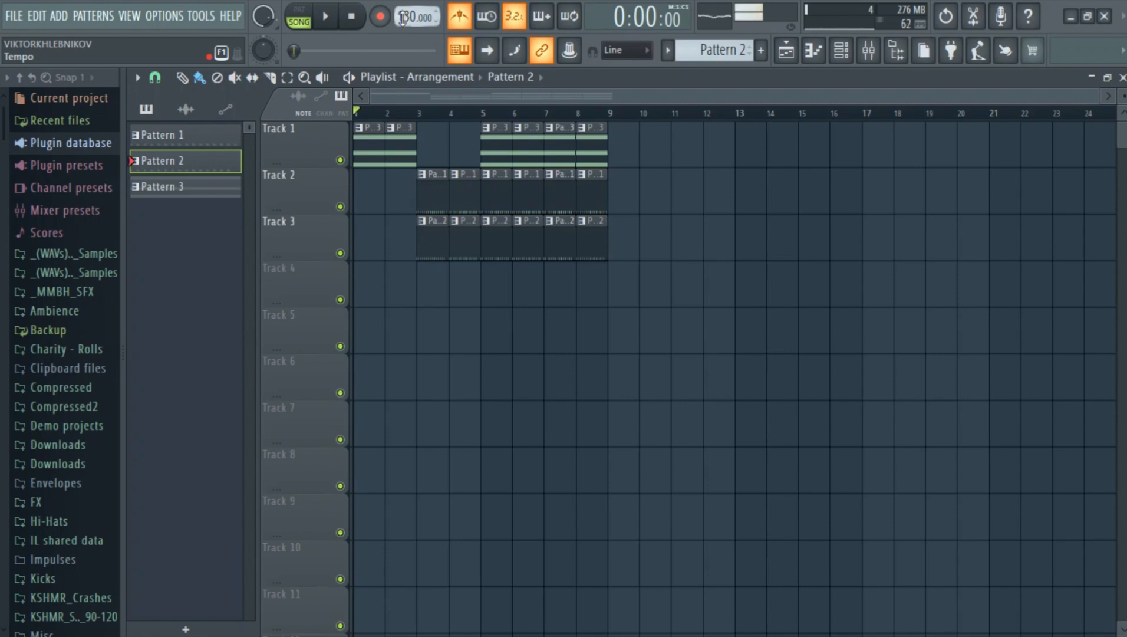
# Step: Lower the project tempo to 75 BPM and move the playhead to about a third of the way into bar 2
pyautogui.scroll(-17, 403, 17)
pyautogui.scroll(-20, 403, 18)
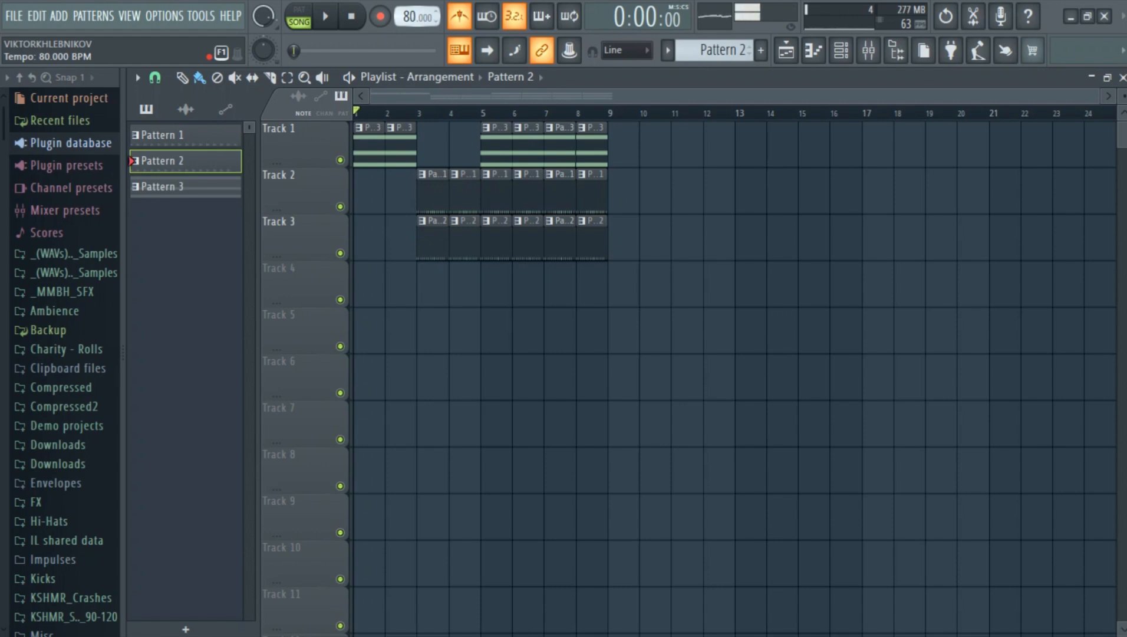
pyautogui.scroll(-5, 402, 17)
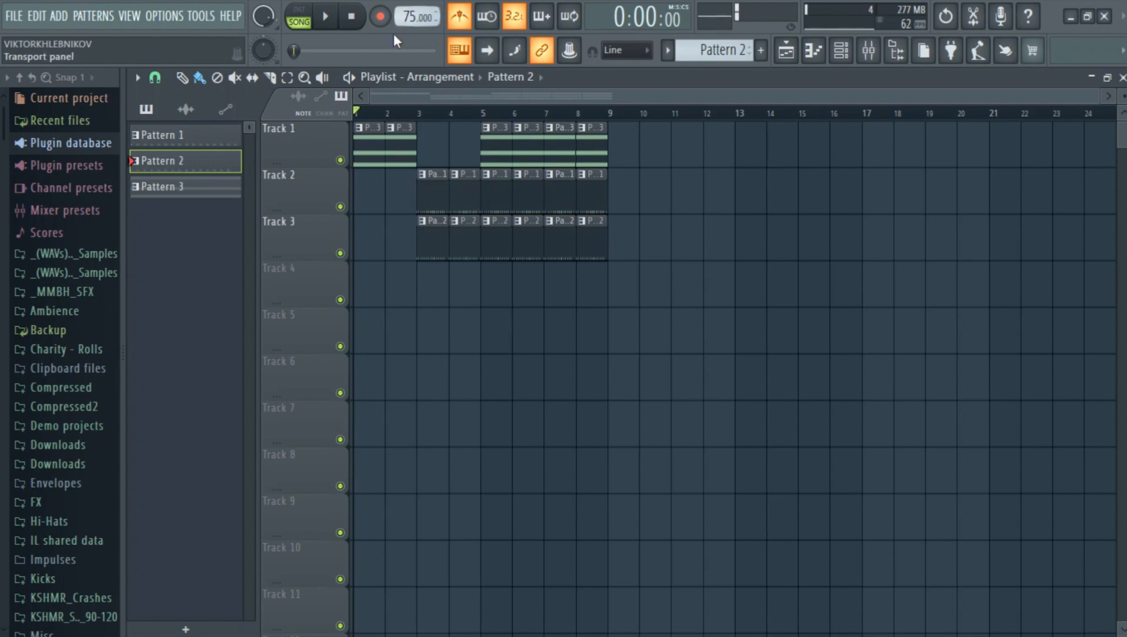
pyautogui.moveTo(386, 112); pyautogui.dragTo(402, 116)
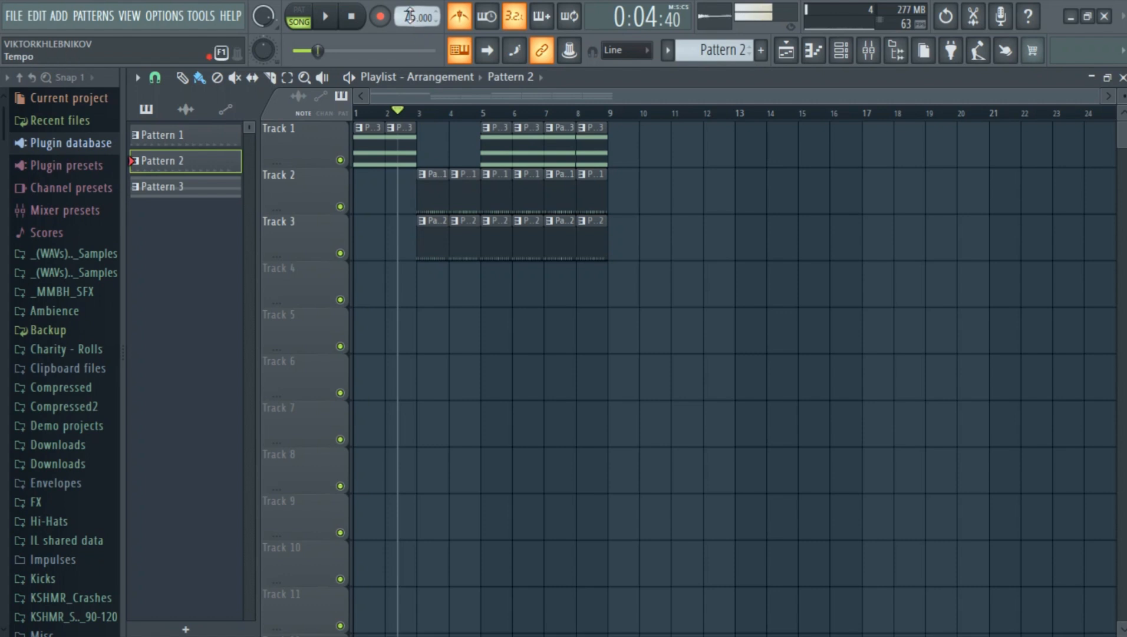
# Step: Raise the project tempo to 87 BPM, and further to 100 BPM
pyautogui.scroll(3, 410, 17)
pyautogui.scroll(1, 406, 20)
pyautogui.scroll(14, 405, 19)
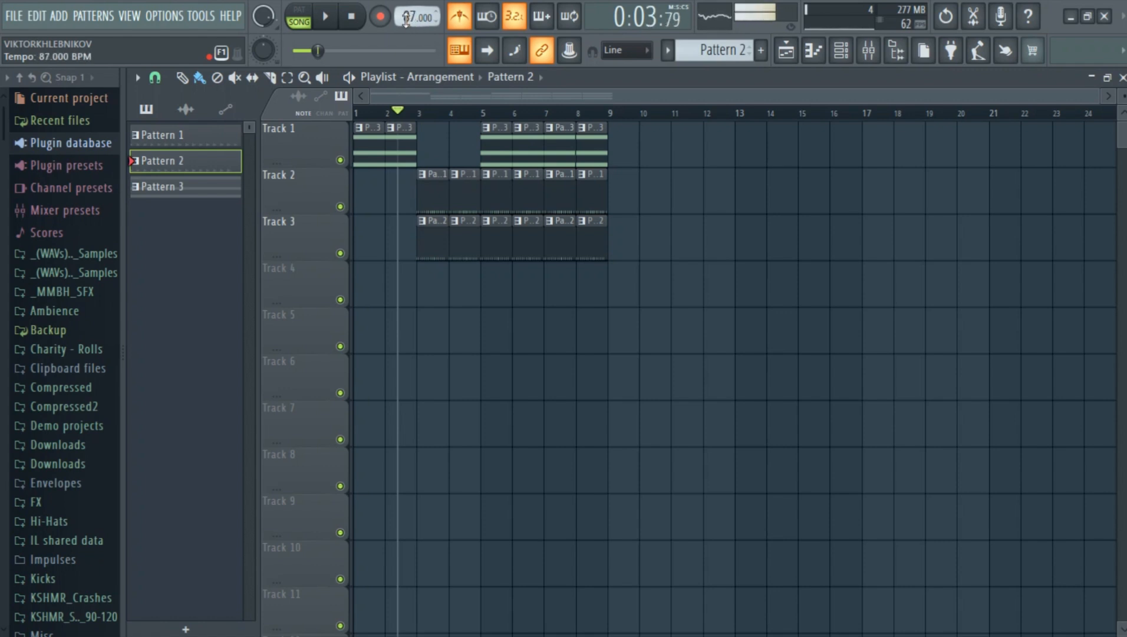
pyautogui.scroll(3, 405, 19)
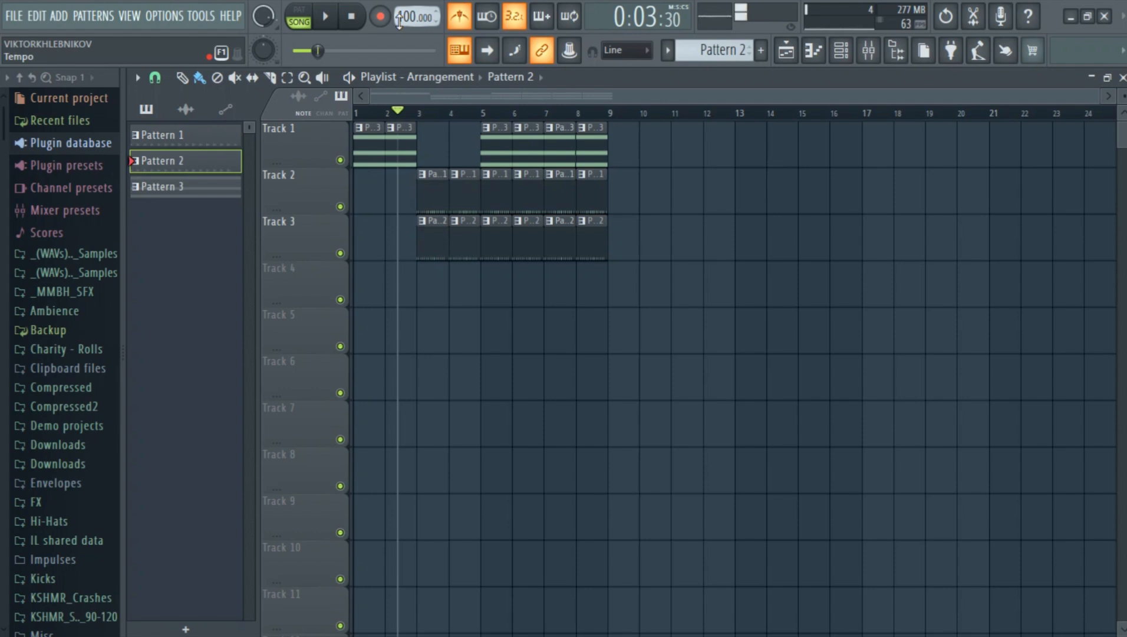
# Step: Try project tempos of 139 and 133 BPM, and settle on 128 BPM
pyautogui.moveTo(399, 21)
pyautogui.mouseDown()
pyautogui.moveTo(400, 6)
pyautogui.moveTo(405, 22)
pyautogui.mouseUp()
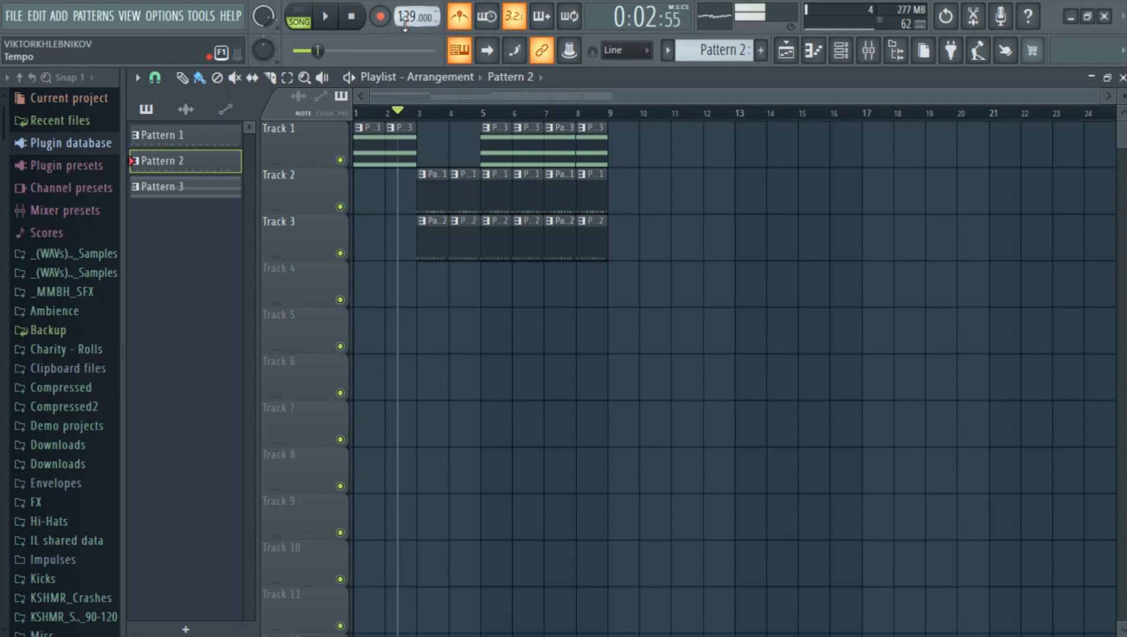
pyautogui.scroll(-11, 405, 23)
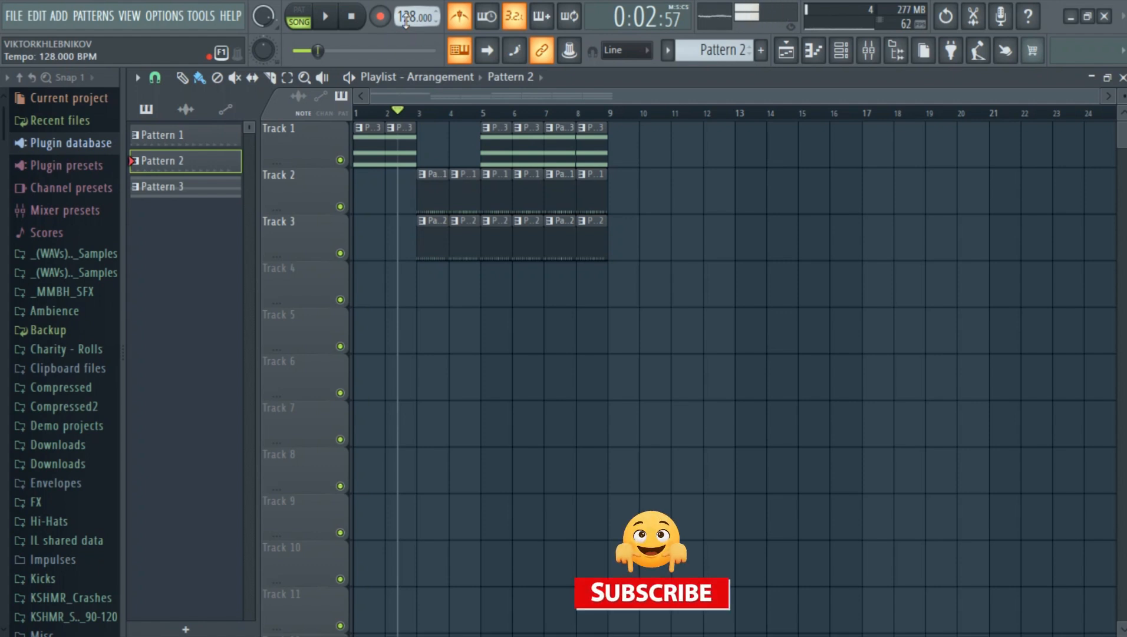
pyautogui.moveTo(406, 21); pyautogui.dragTo(398, 9)
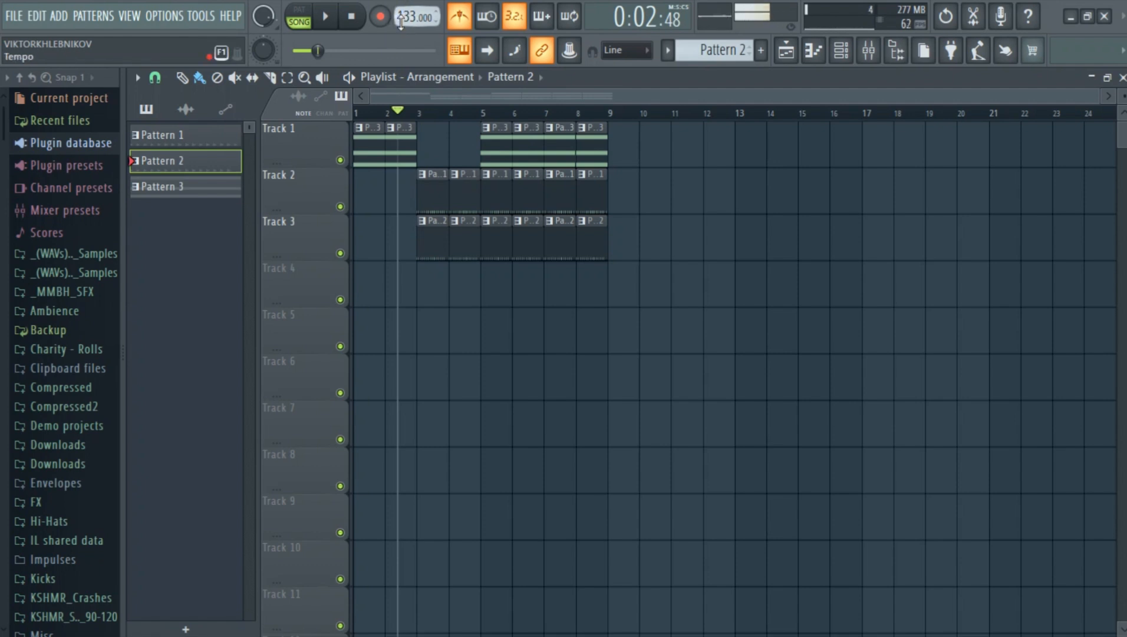
pyautogui.scroll(-2, 401, 15)
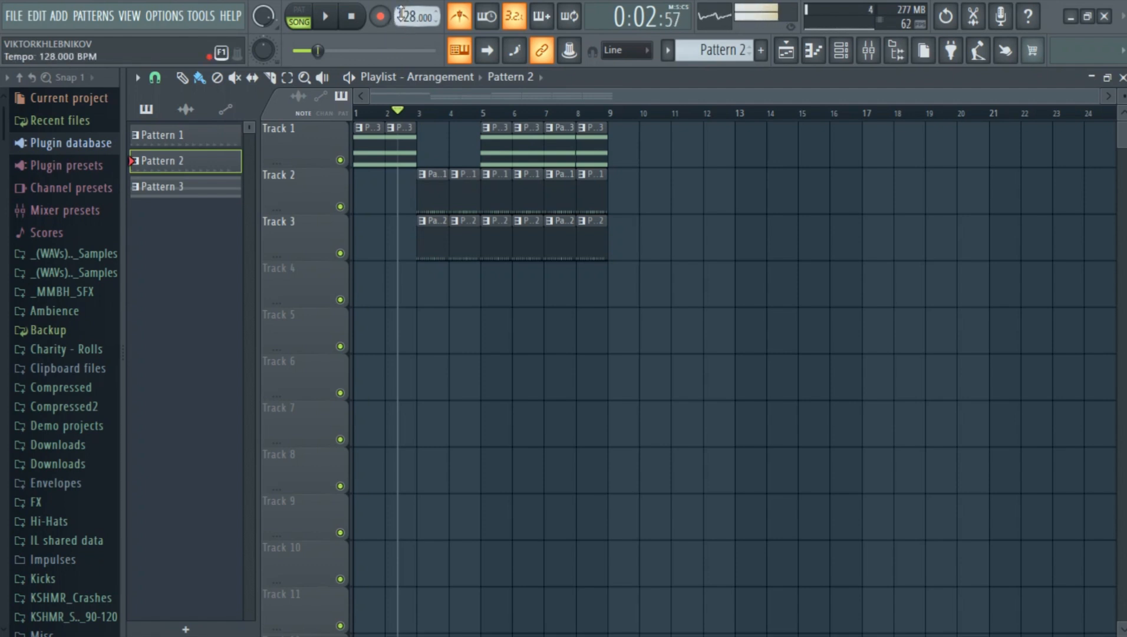
# Step: Lower the project tempo to 127 BPM and return the playhead to the start of the song
pyautogui.scroll(-1, 401, 14)
pyautogui.press('space')
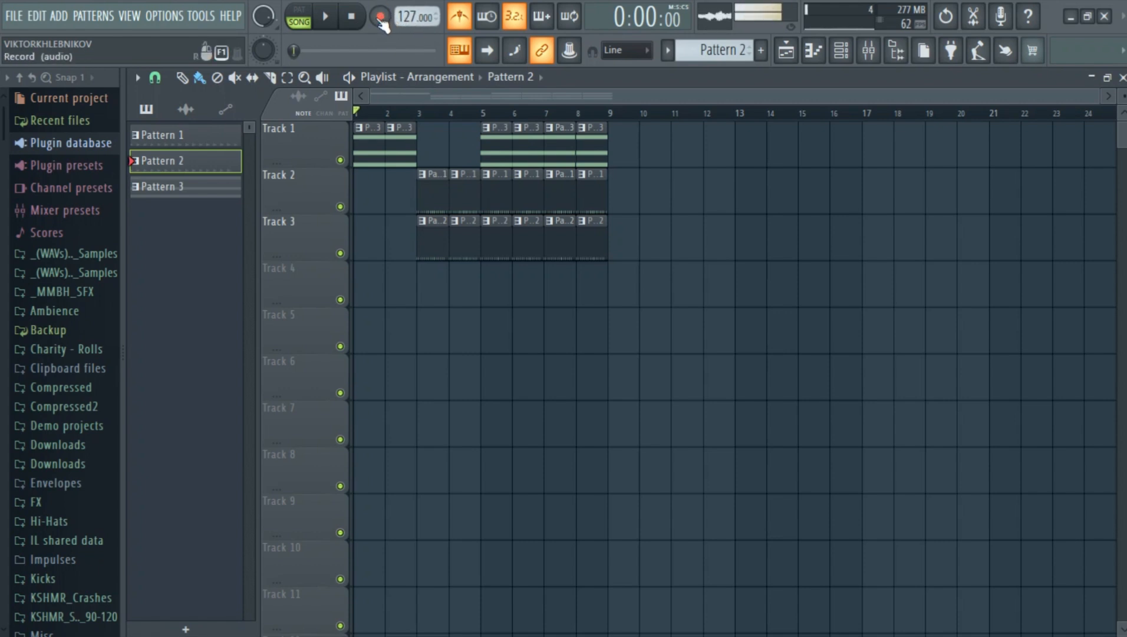
# Step: Bring up the choices for what to record and dismiss them without choosing one
pyautogui.click(380, 19)
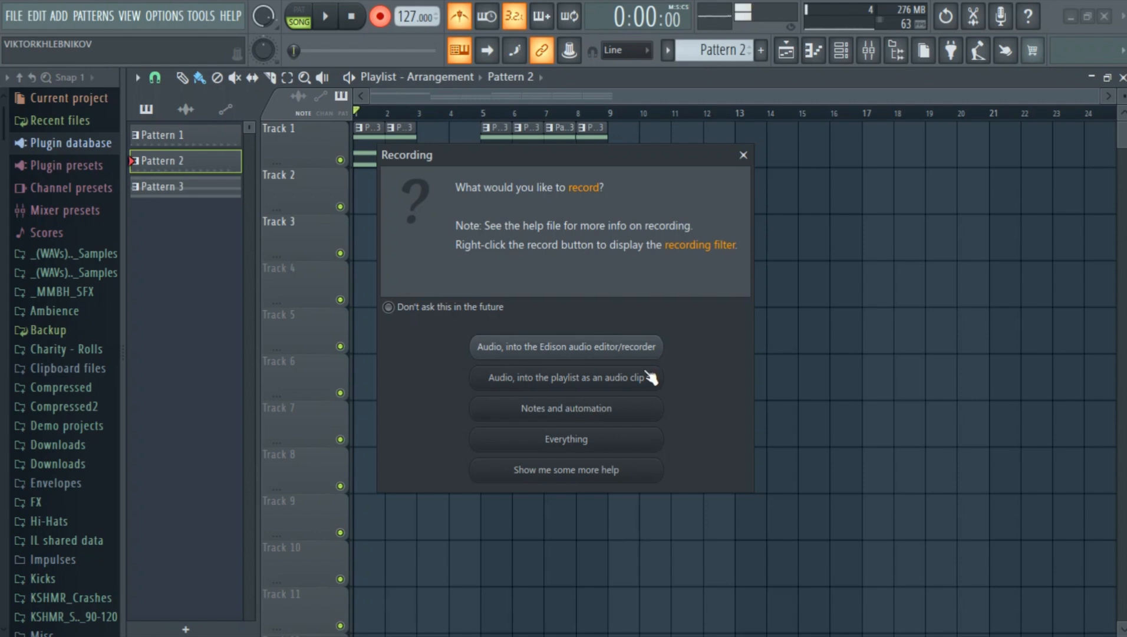
pyautogui.click(743, 156)
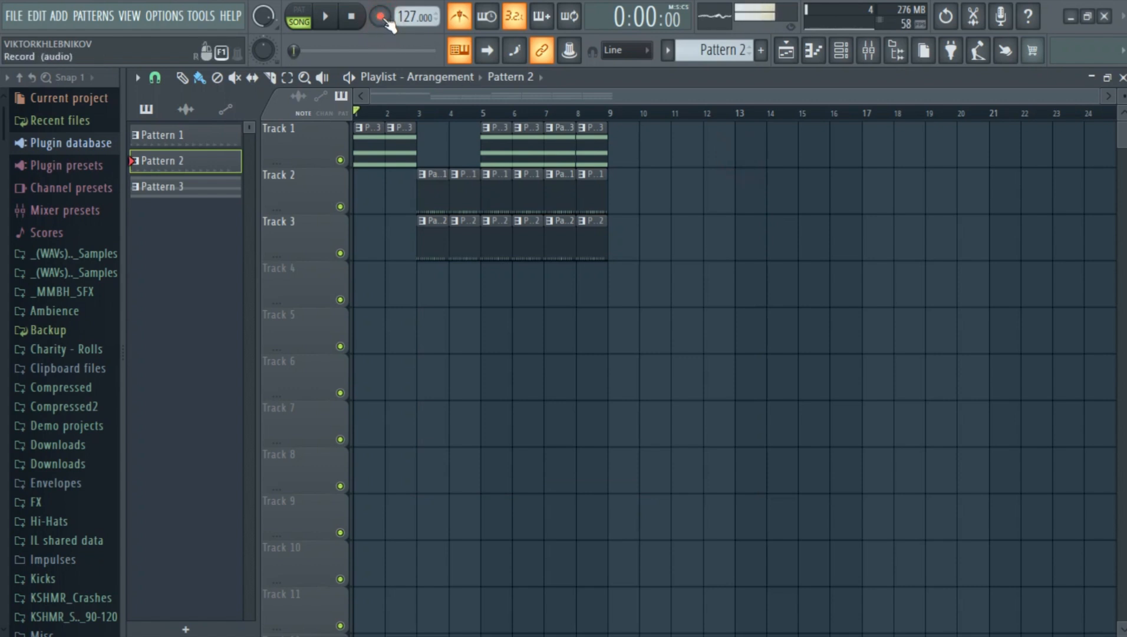
pyautogui.click(382, 19)
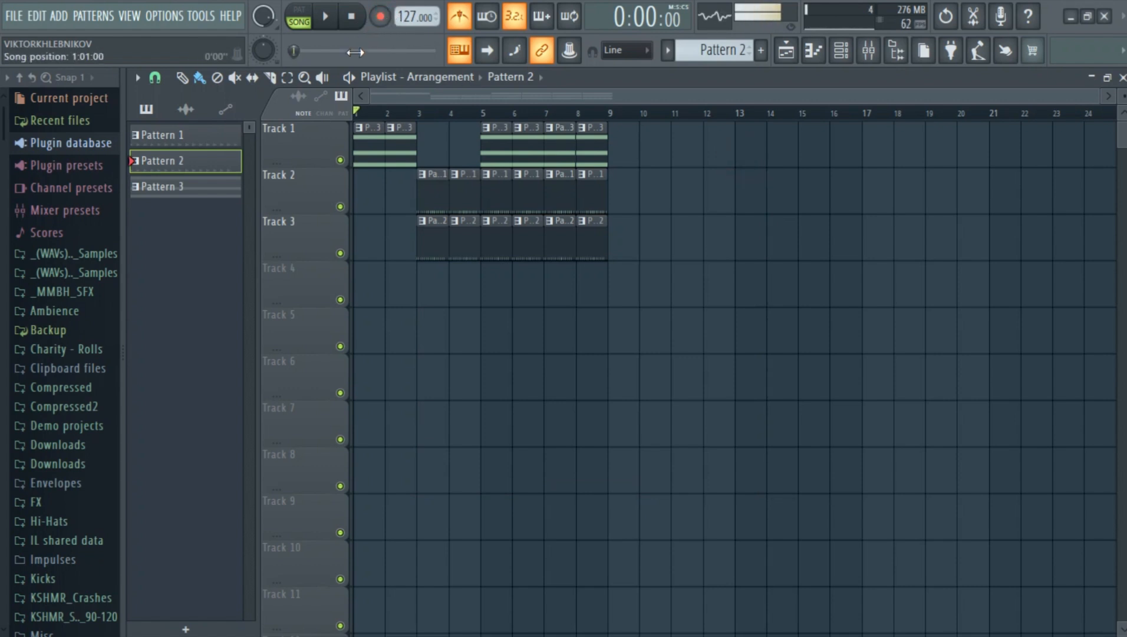
# Step: Play the arrangement from the start several times, pausing it once mid-playback and stopping it to reset the playhead
pyautogui.click(327, 16)
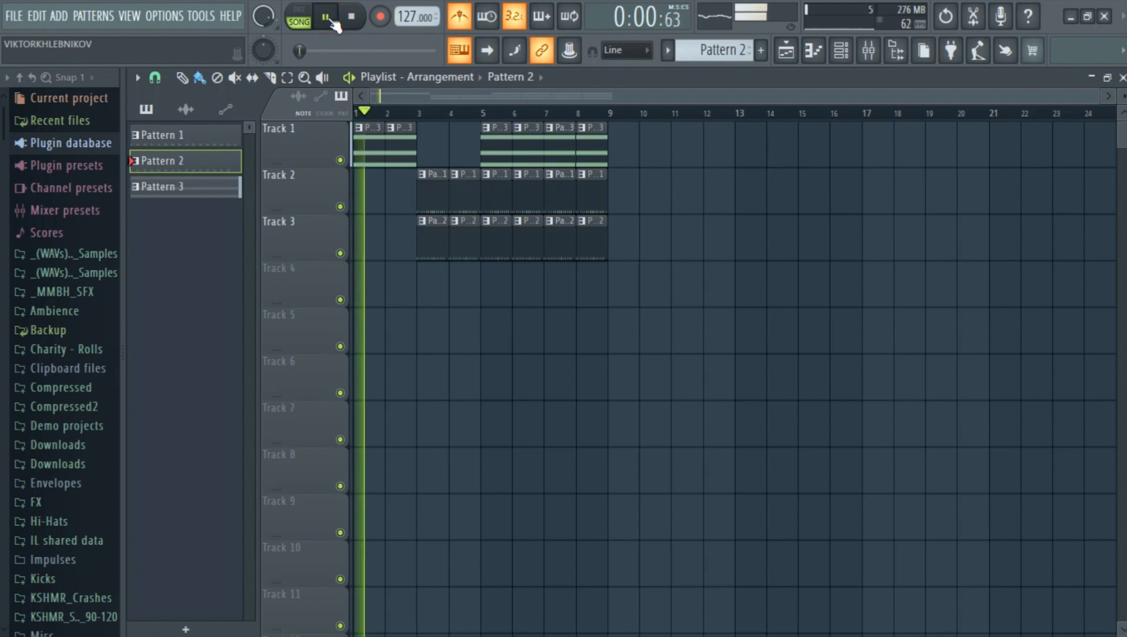
pyautogui.click(352, 18)
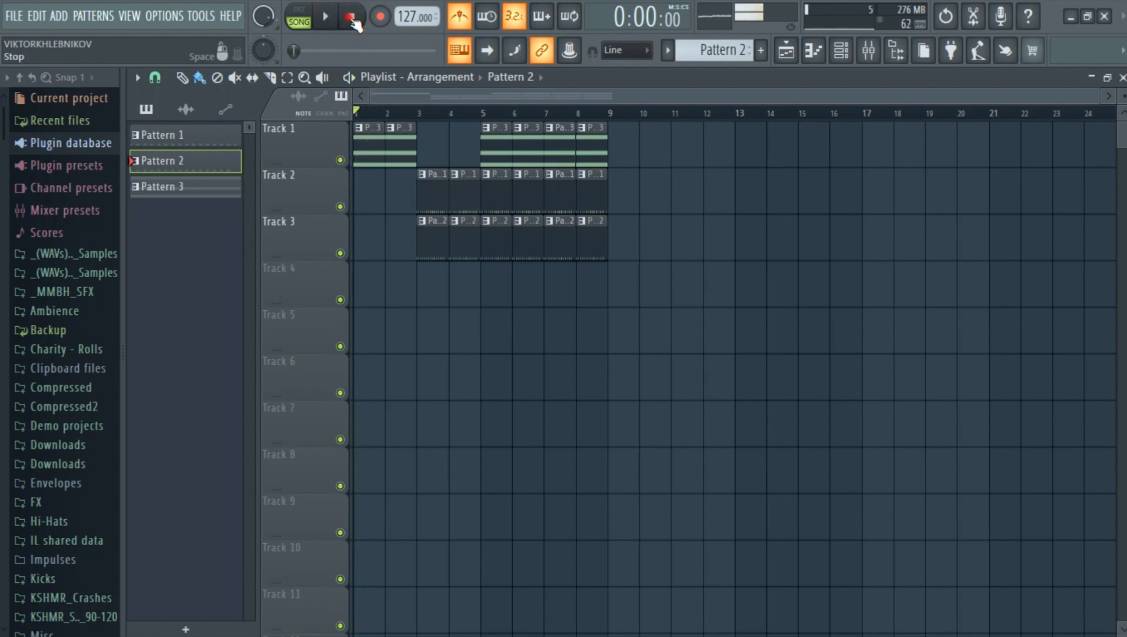
pyautogui.press('space')
pyautogui.click(352, 20)
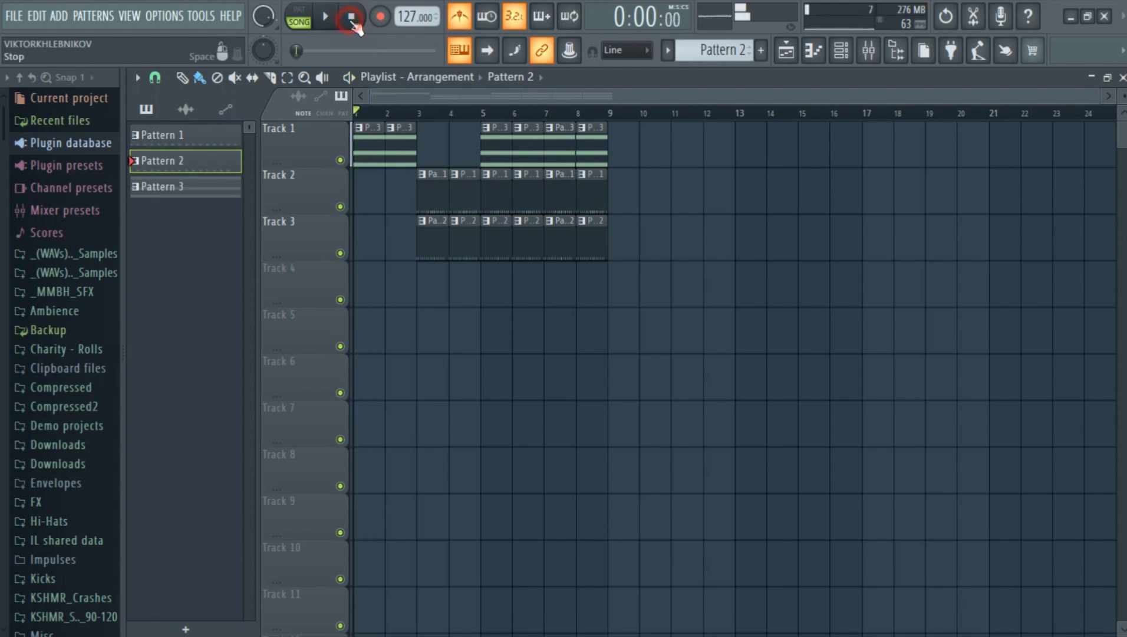
pyautogui.click(325, 17)
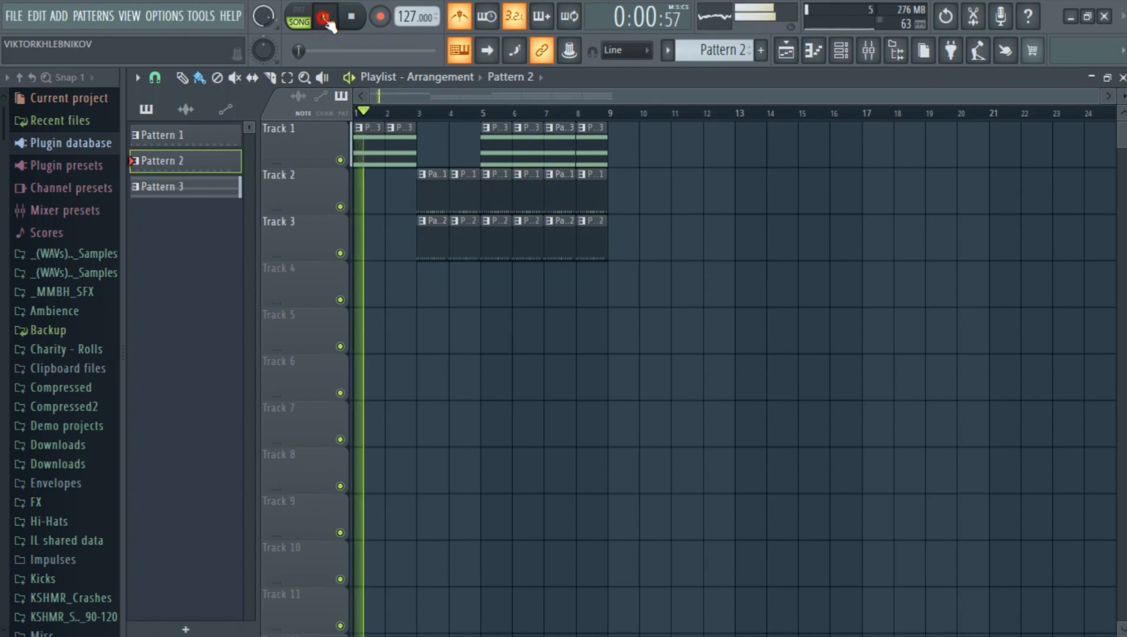
pyautogui.click(325, 18)
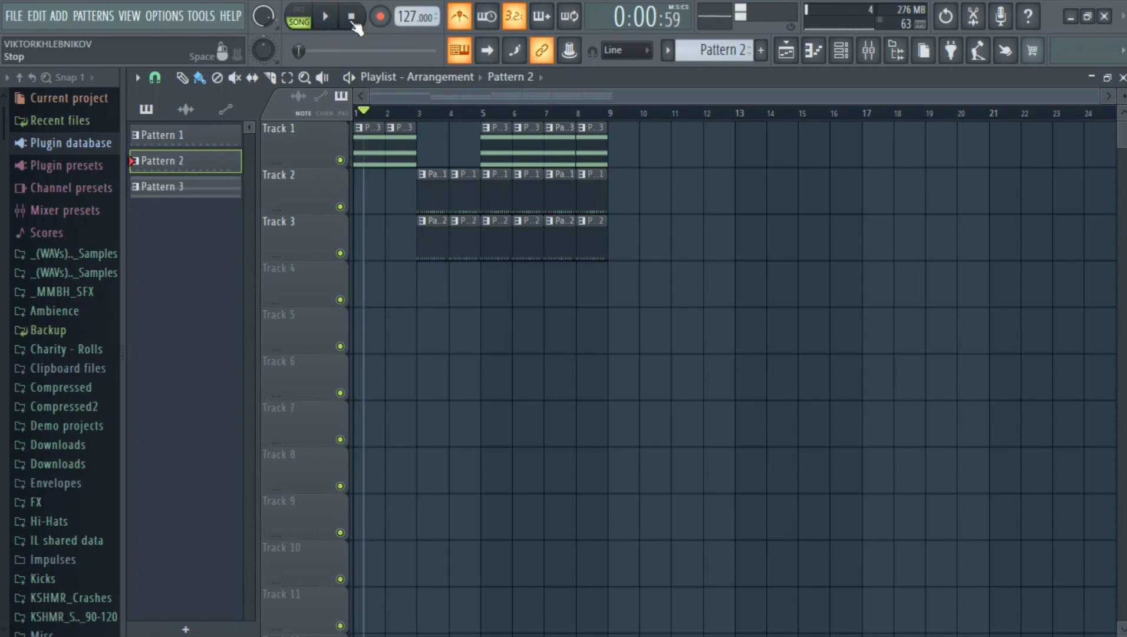
pyautogui.click(351, 20)
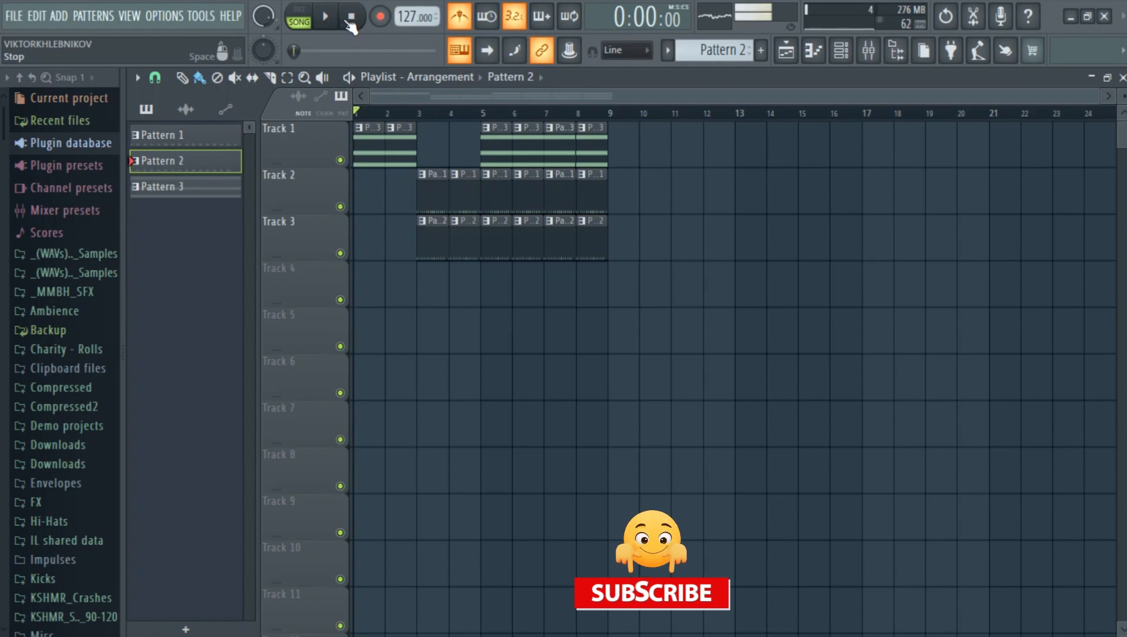
# Step: Play the opening bars of the arrangement again and stop playback
pyautogui.click(325, 17)
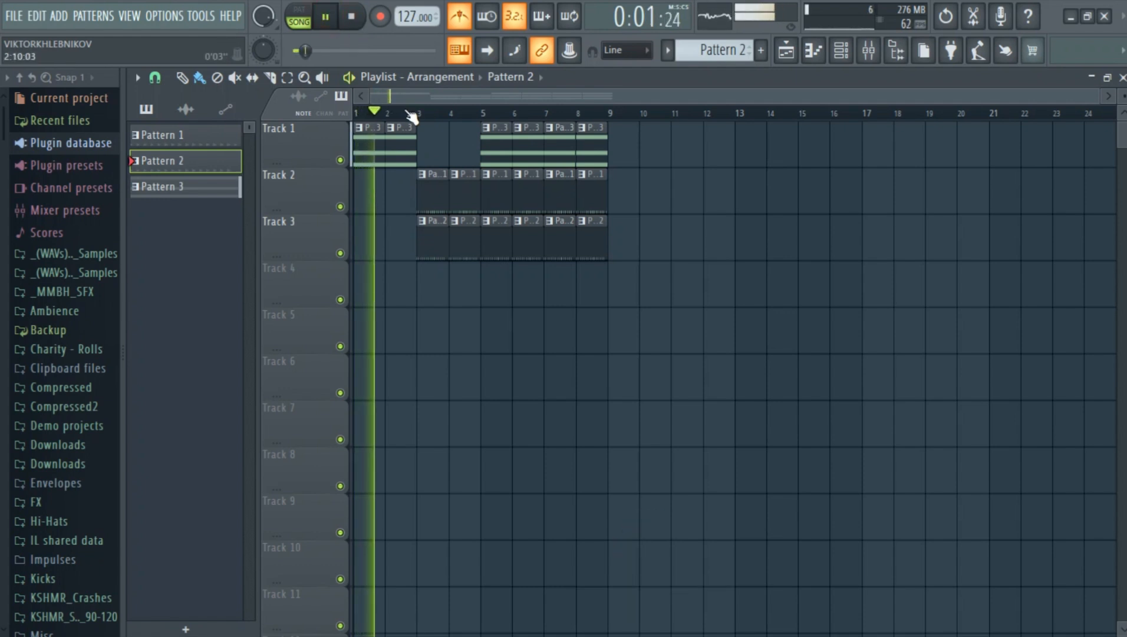
pyautogui.click(411, 117)
pyautogui.click(352, 17)
pyautogui.click(351, 17)
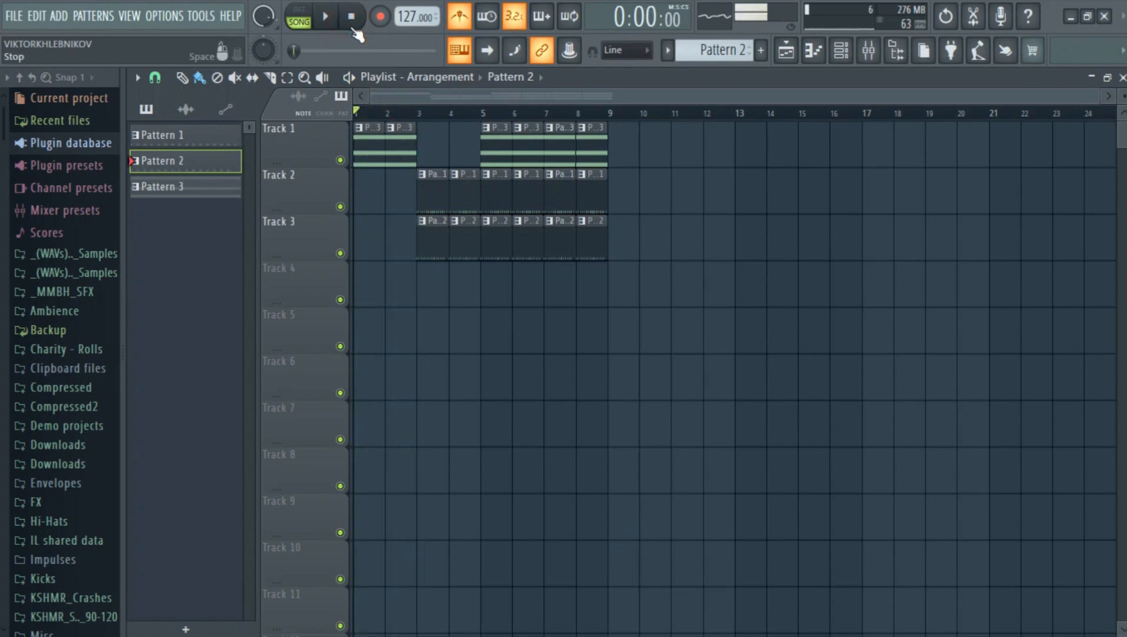
# Step: Move the playhead to bar 4 of the playlist and audition the arrangement briefly from there, pausing it
pyautogui.click(389, 112)
pyautogui.click(456, 112)
pyautogui.click(324, 17)
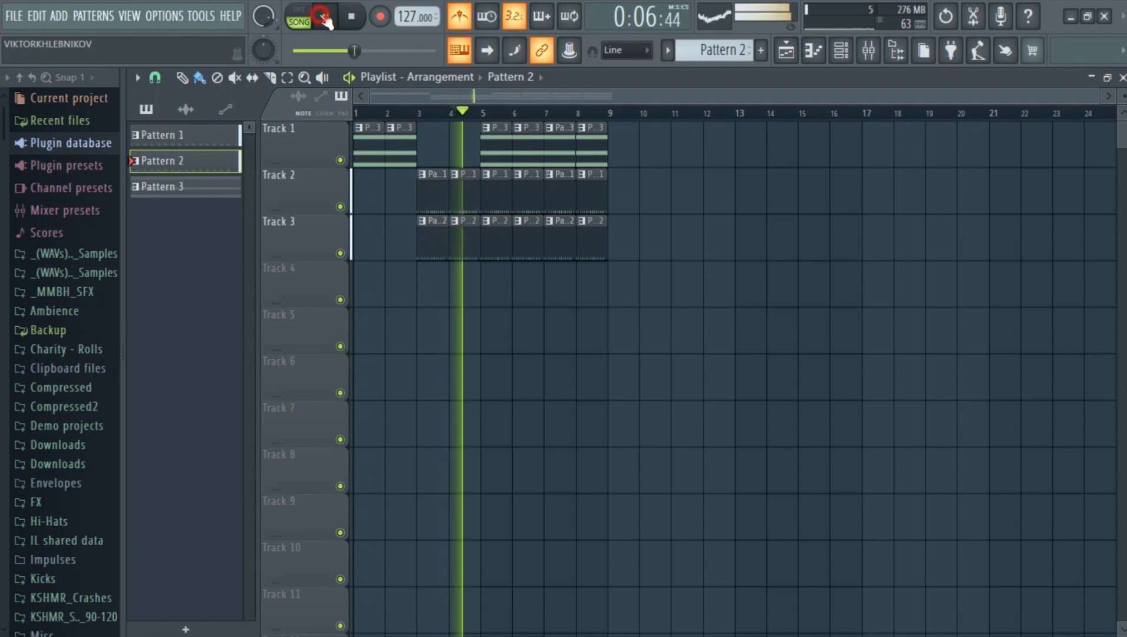
pyautogui.click(324, 18)
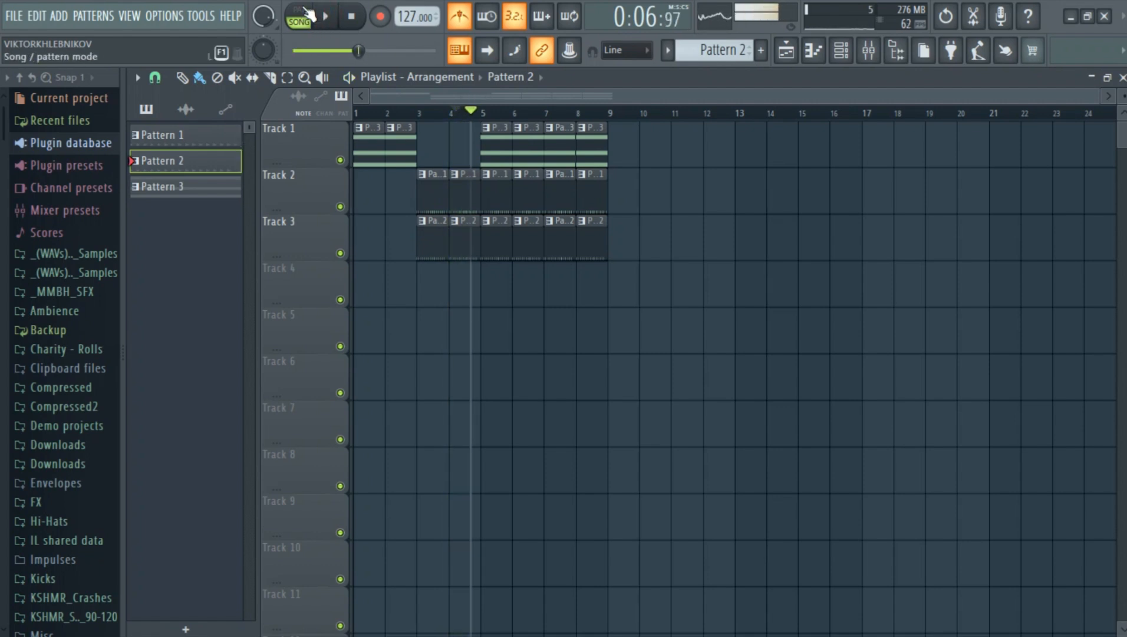
# Step: Switch playback from song to pattern mode and audition Pattern 2 with the channel rack open
pyautogui.click(304, 15)
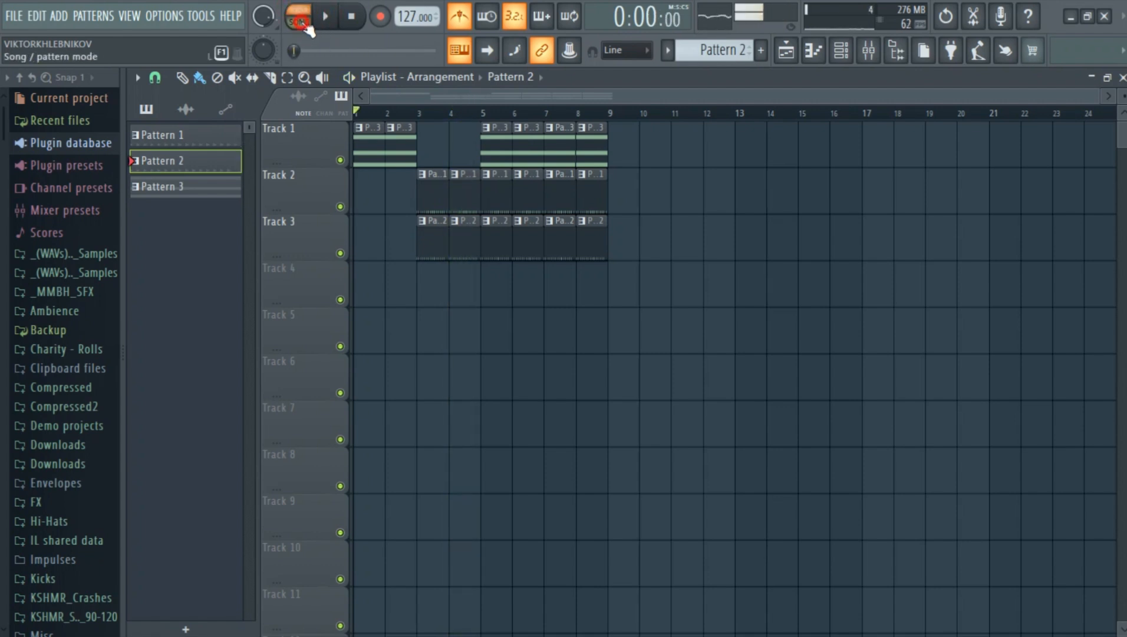
pyautogui.click(310, 13)
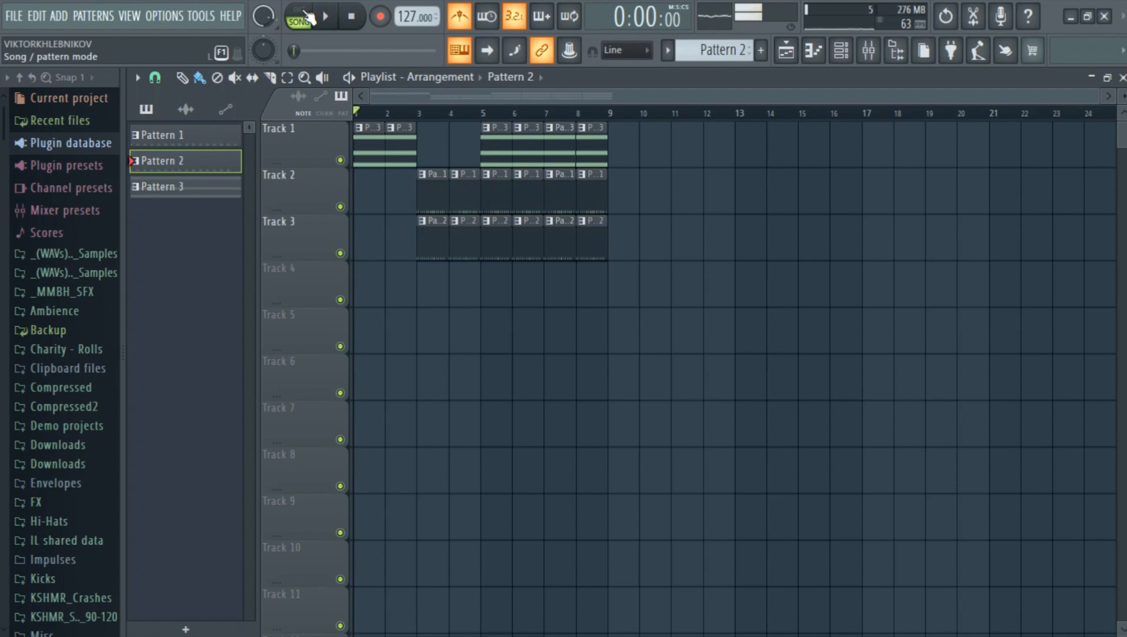
pyautogui.click(309, 18)
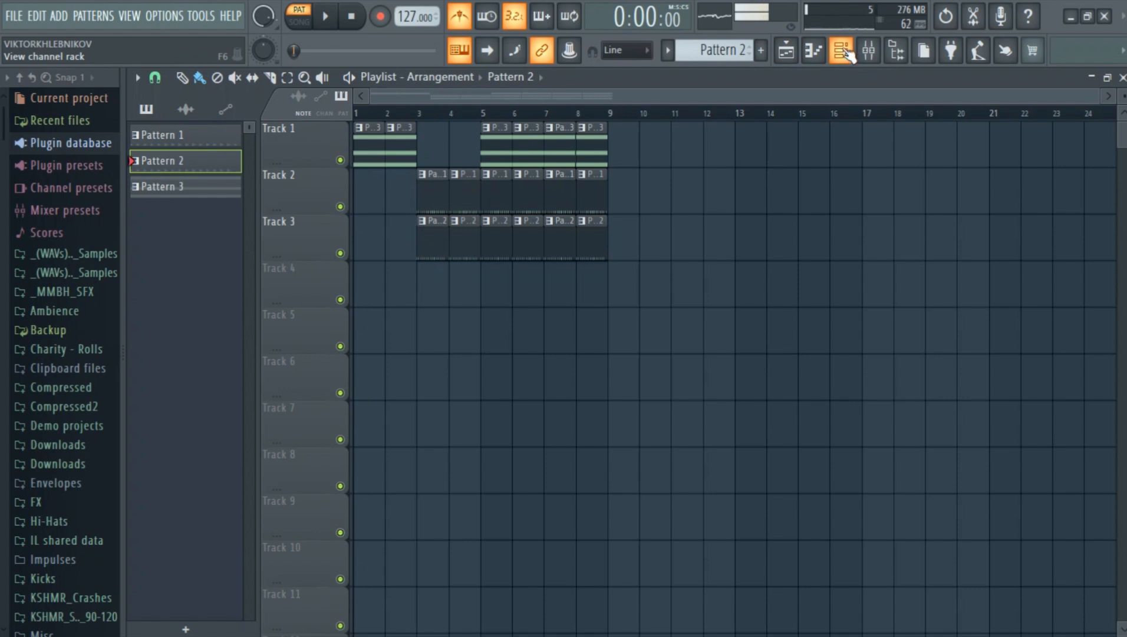
pyautogui.click(847, 55)
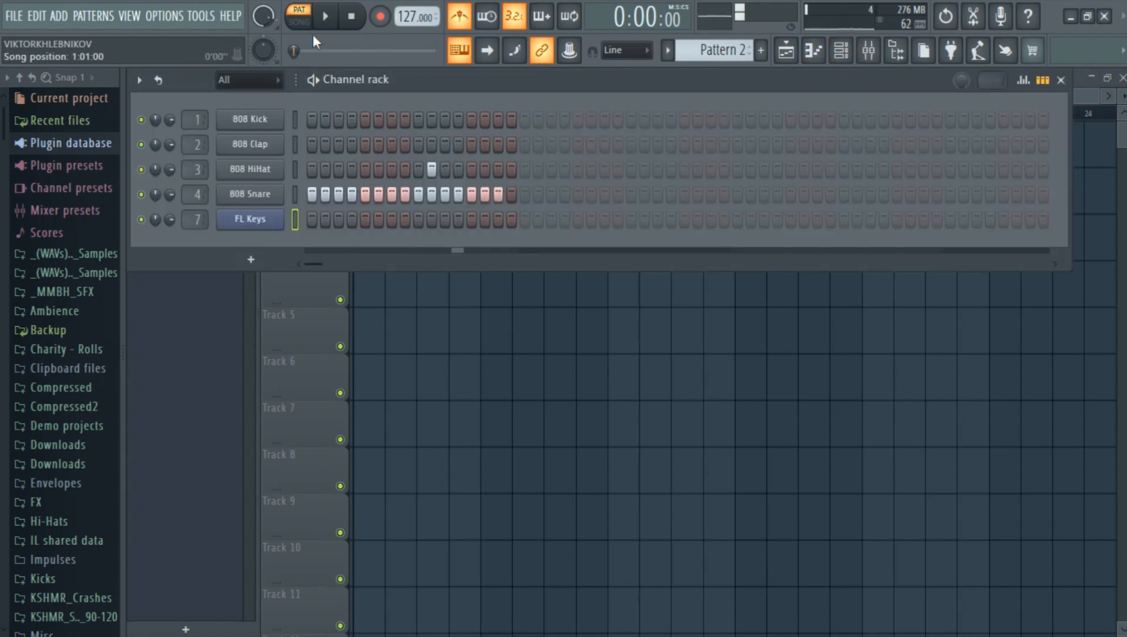
pyautogui.click(326, 17)
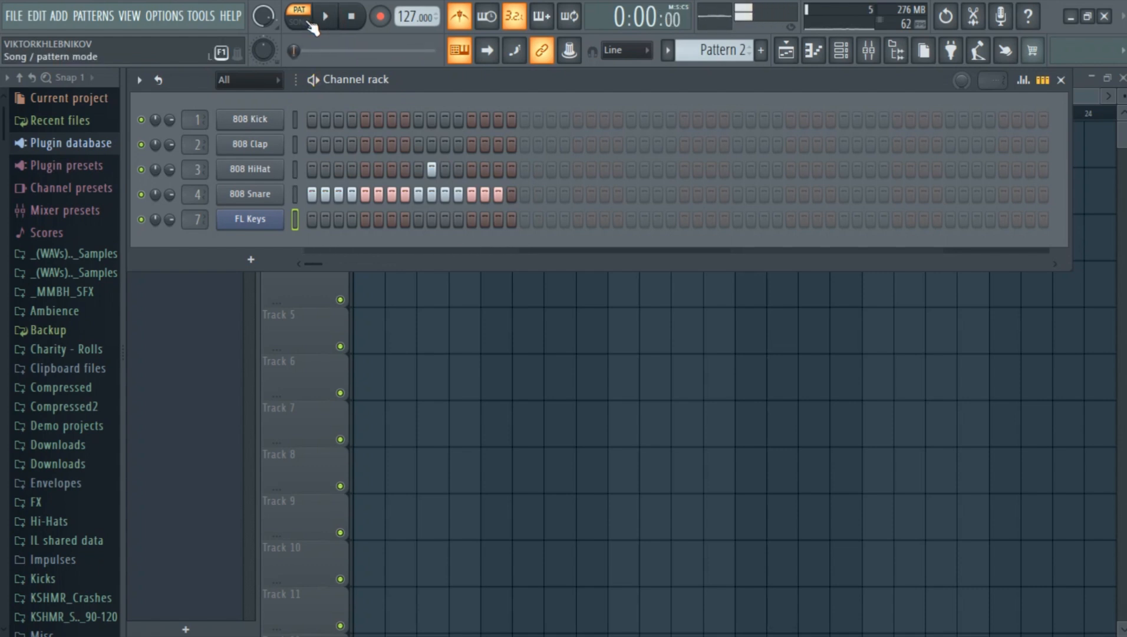
# Step: Switch back to song mode, play the arrangement briefly with the playlist in front, and stop it
pyautogui.click(299, 22)
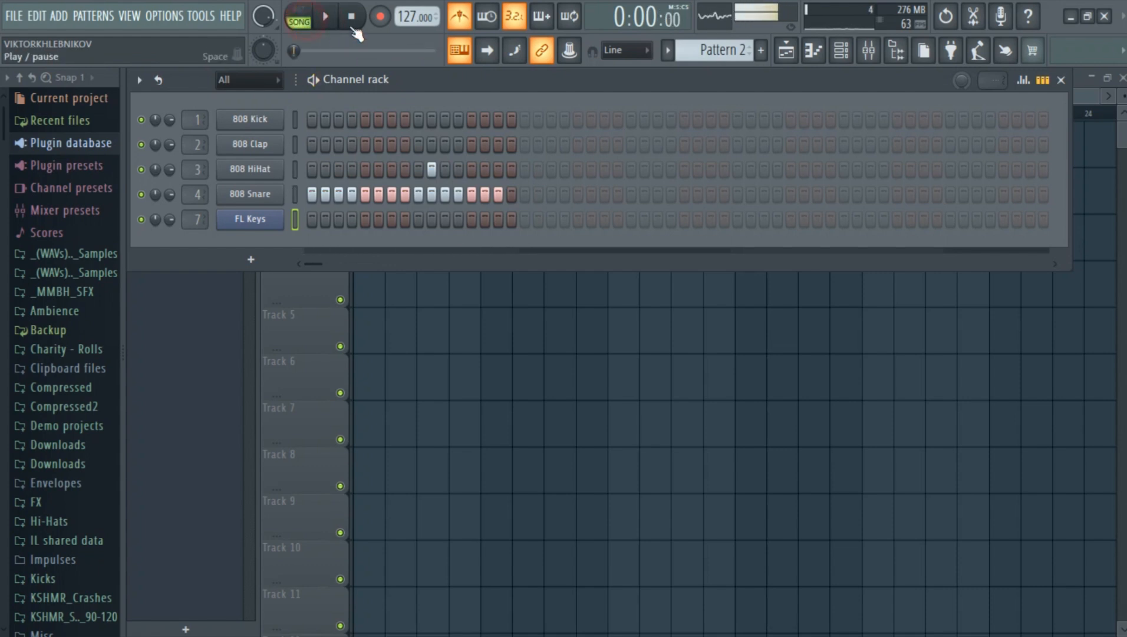
pyautogui.click(328, 322)
pyautogui.press('space')
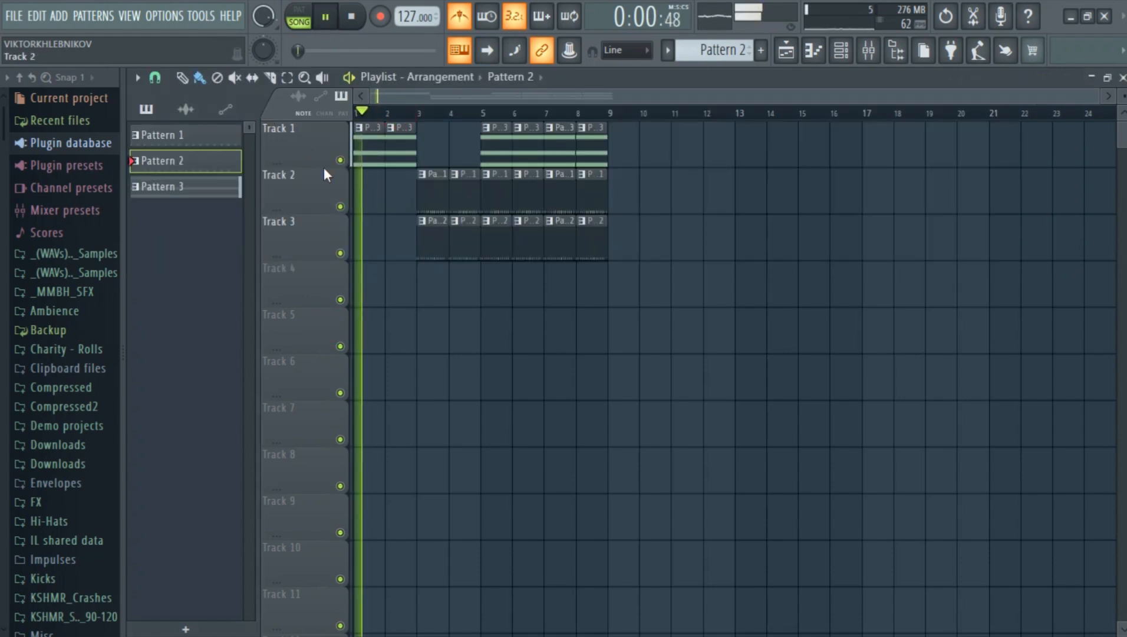
pyautogui.press('space')
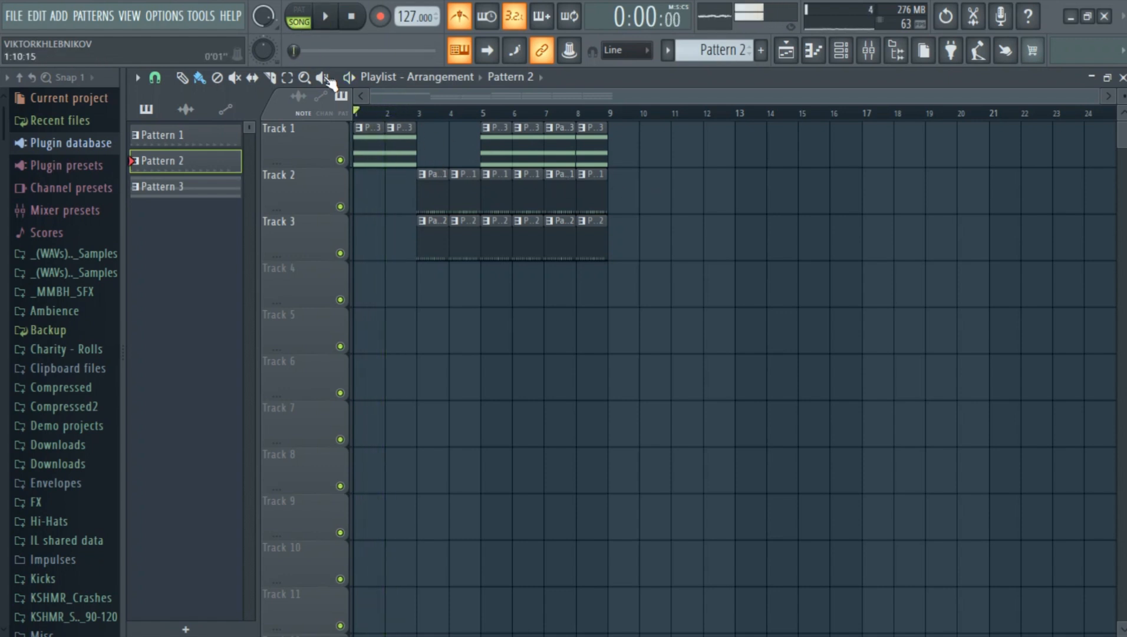
# Step: In pattern mode, clear all 808 Snare and 808 HiHat steps from Pattern 2 and play the emptied pattern briefly
pyautogui.click(311, 14)
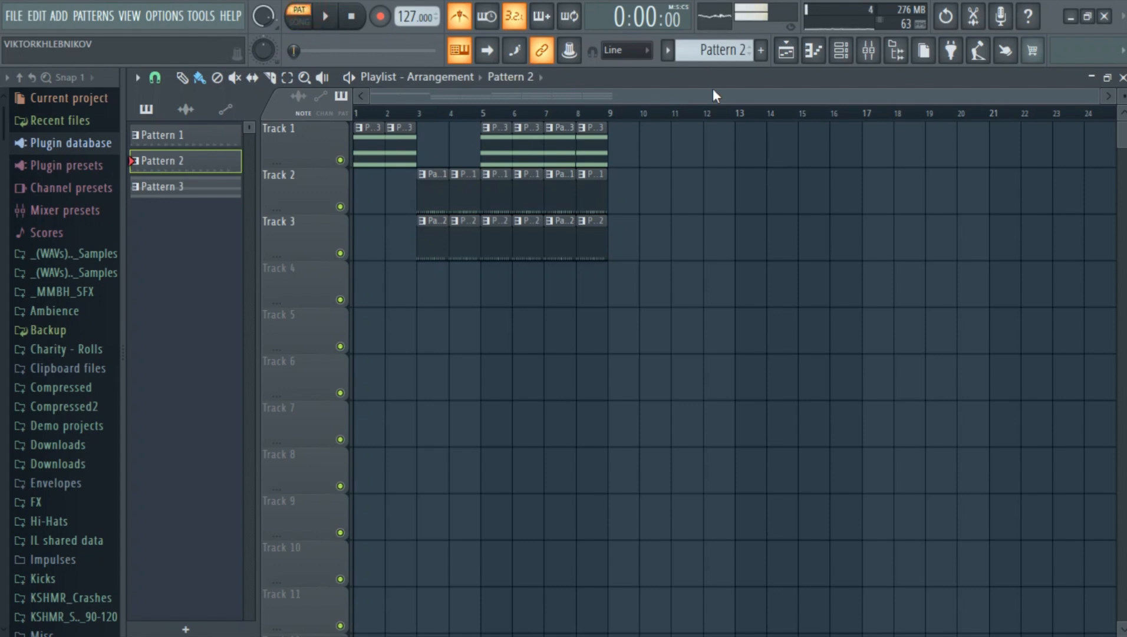
pyautogui.click(841, 50)
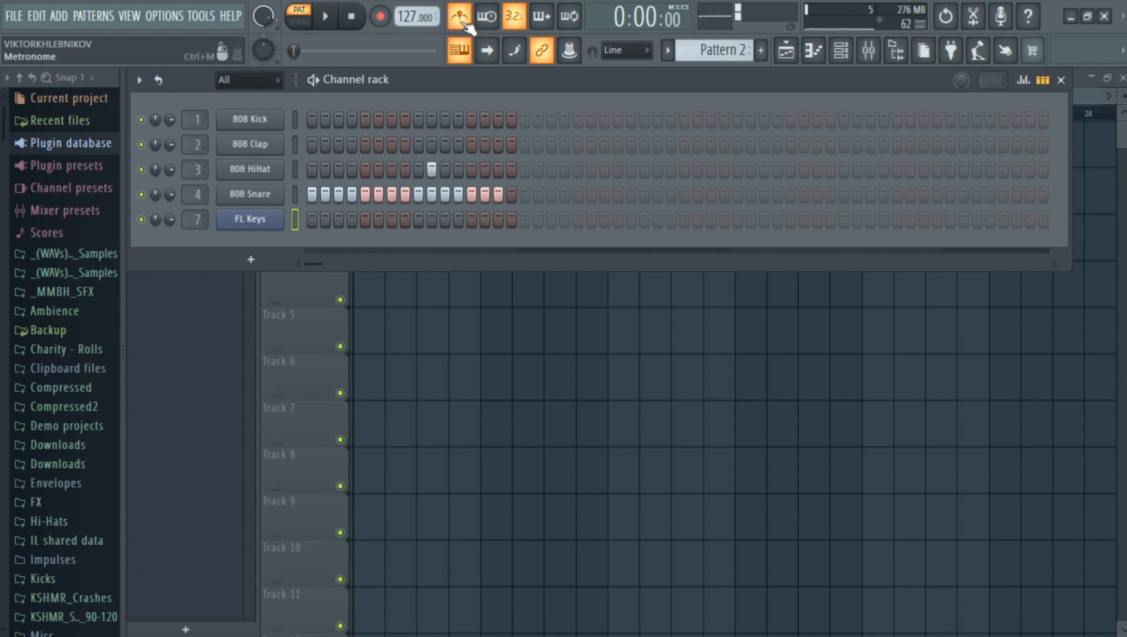
pyautogui.press('space')
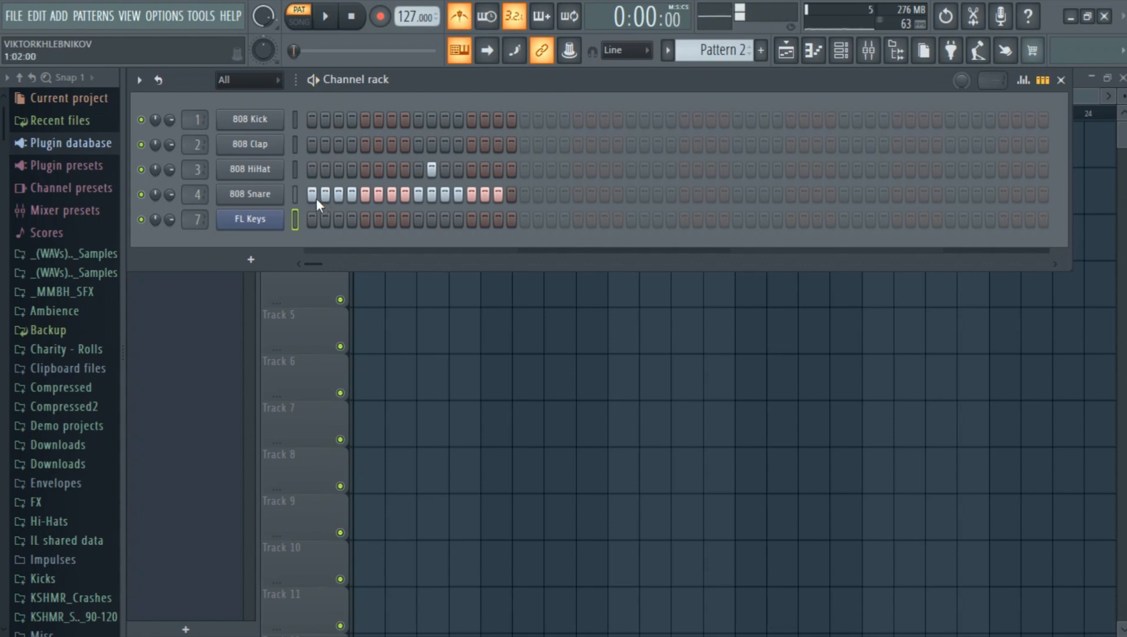
pyautogui.moveTo(315, 198); pyautogui.dragTo(486, 187)
pyautogui.click(432, 170)
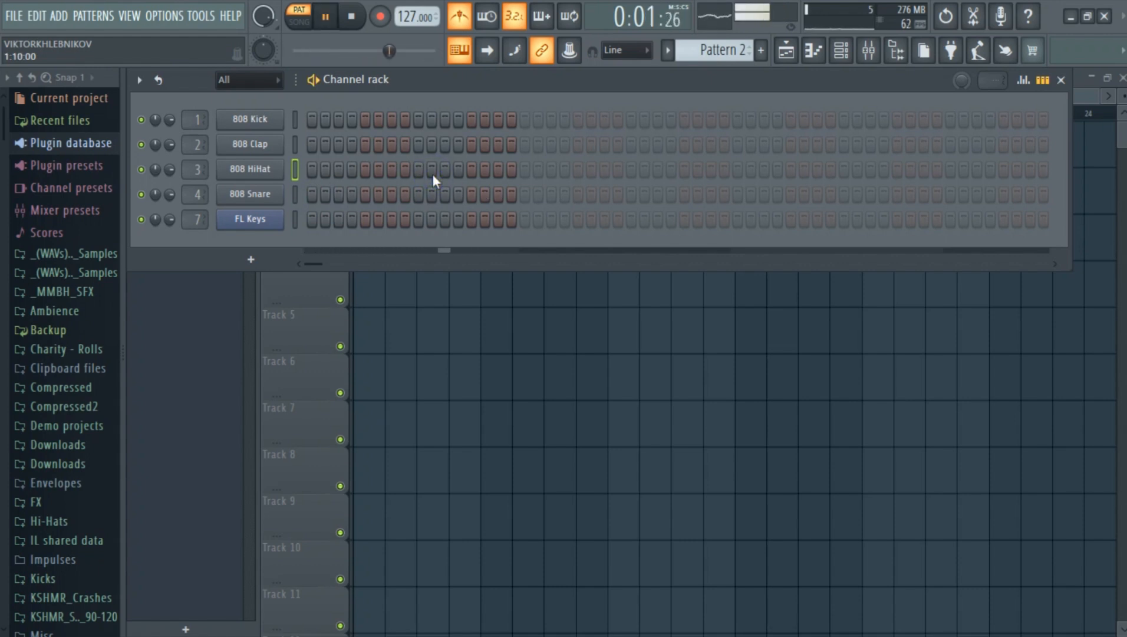
pyautogui.press('space')
# Step: Set the metronome sound to Tick, audition it, and raise the project tempo to 130 BPM
pyautogui.rightClick(459, 16)
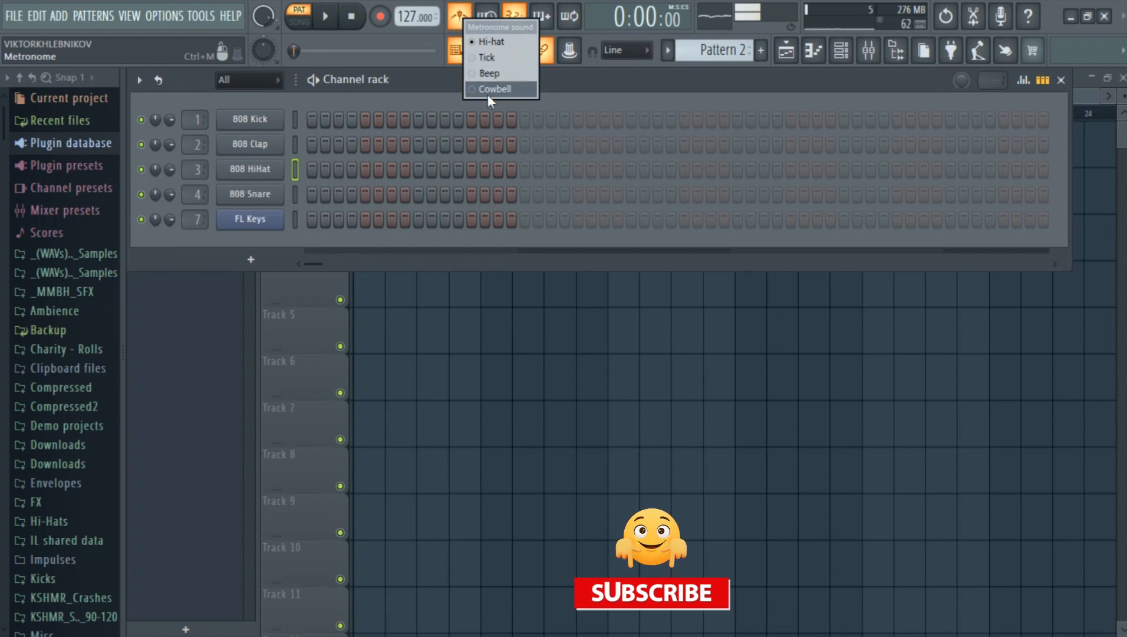
pyautogui.click(479, 57)
pyautogui.press('space')
pyautogui.press('space')
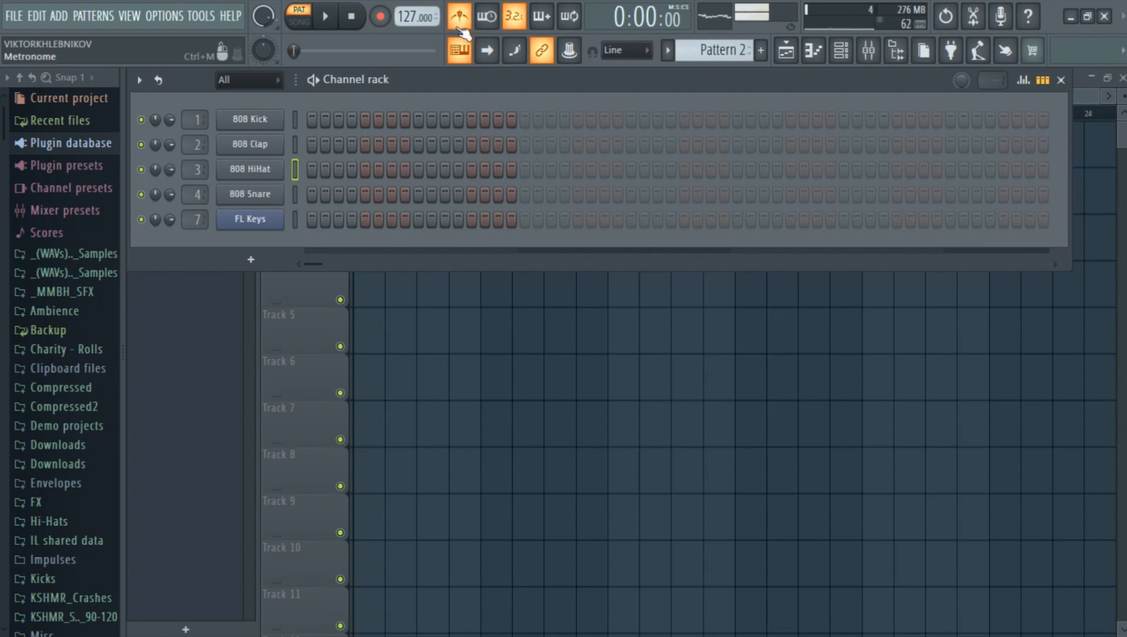
pyautogui.moveTo(414, 22); pyautogui.dragTo(411, 18)
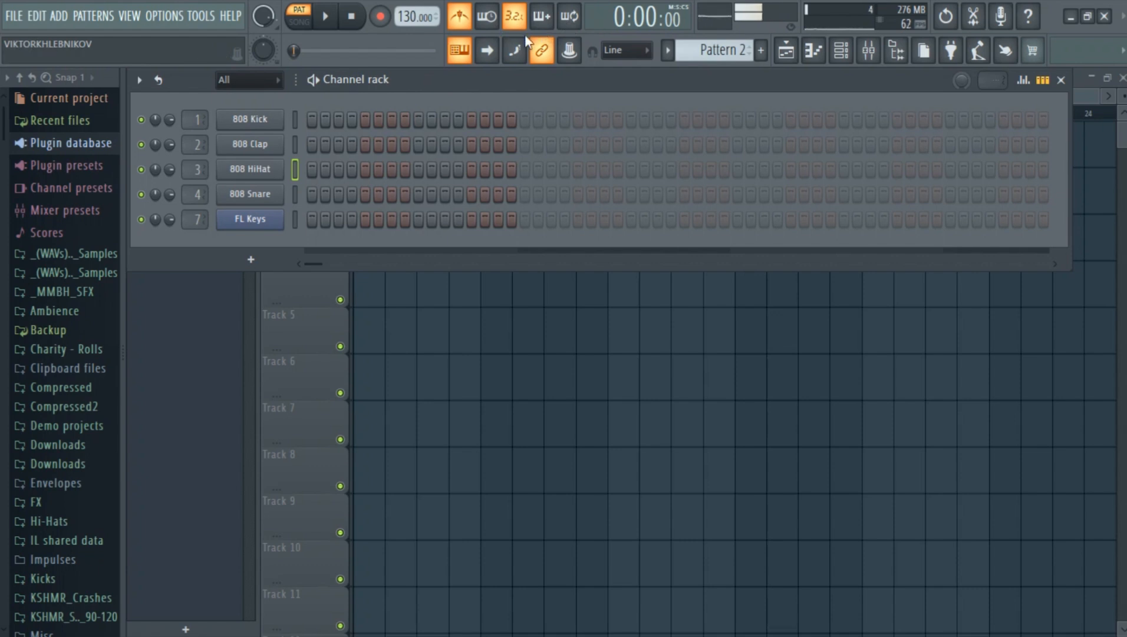
# Step: Turn off playing notes from the typing keyboard and select the FL Keys channel
pyautogui.click(460, 54)
pyautogui.click(460, 54)
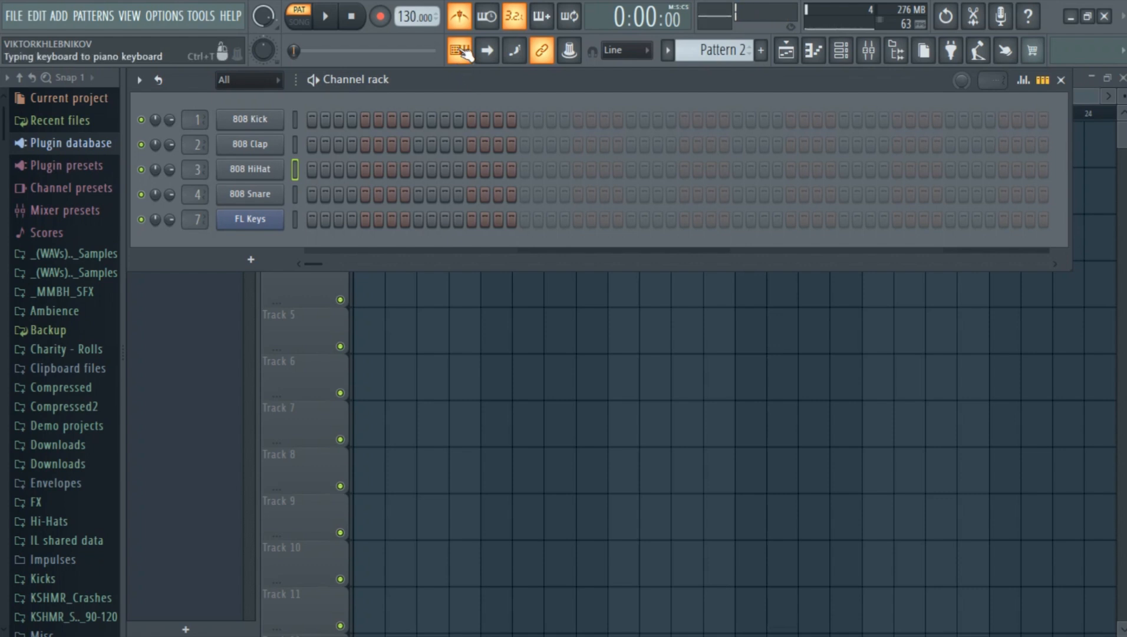
pyautogui.click(464, 57)
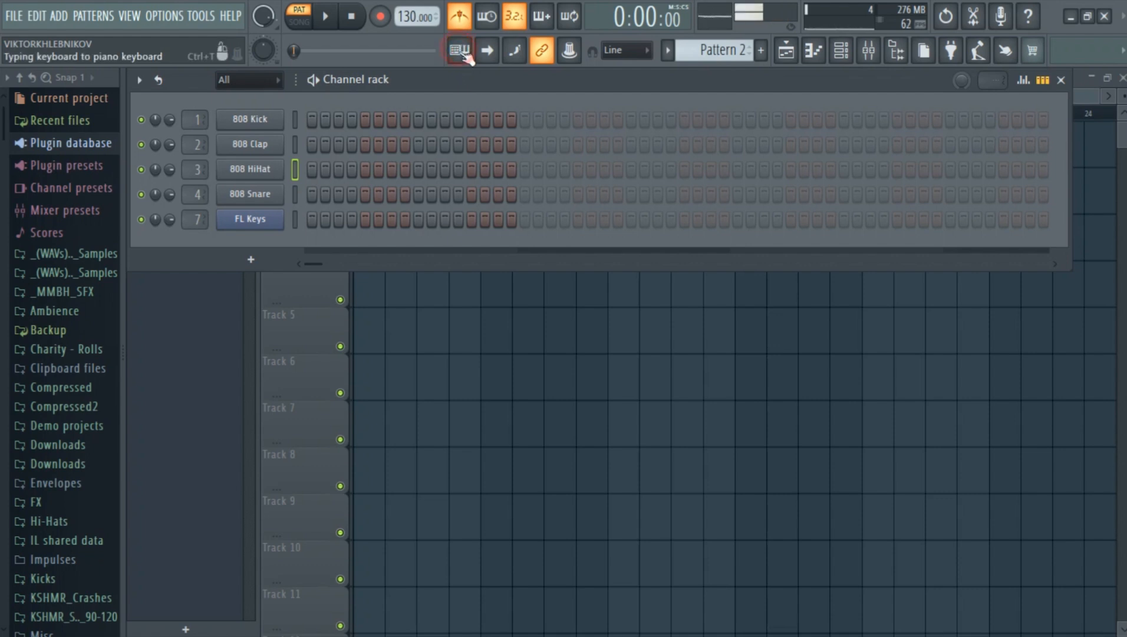
pyautogui.doubleClick(295, 225)
pyautogui.click(295, 226)
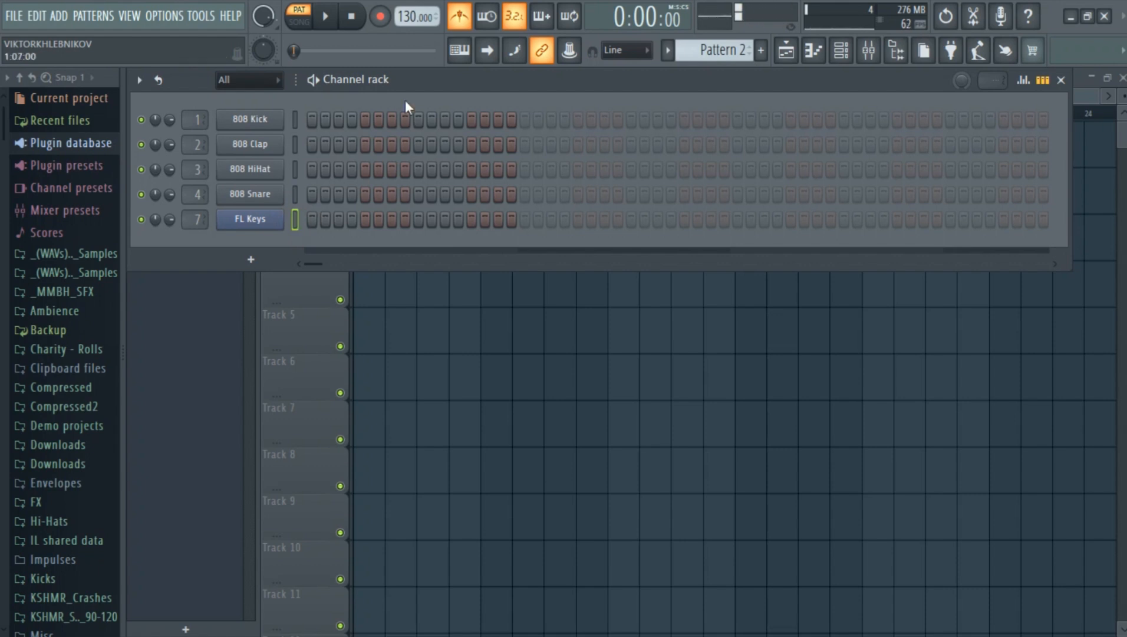
# Step: Enable typing keyboard to piano keyboard, play a test note on FL Keys, and toggle the option off and on again
pyautogui.click(464, 54)
pyautogui.press('e')
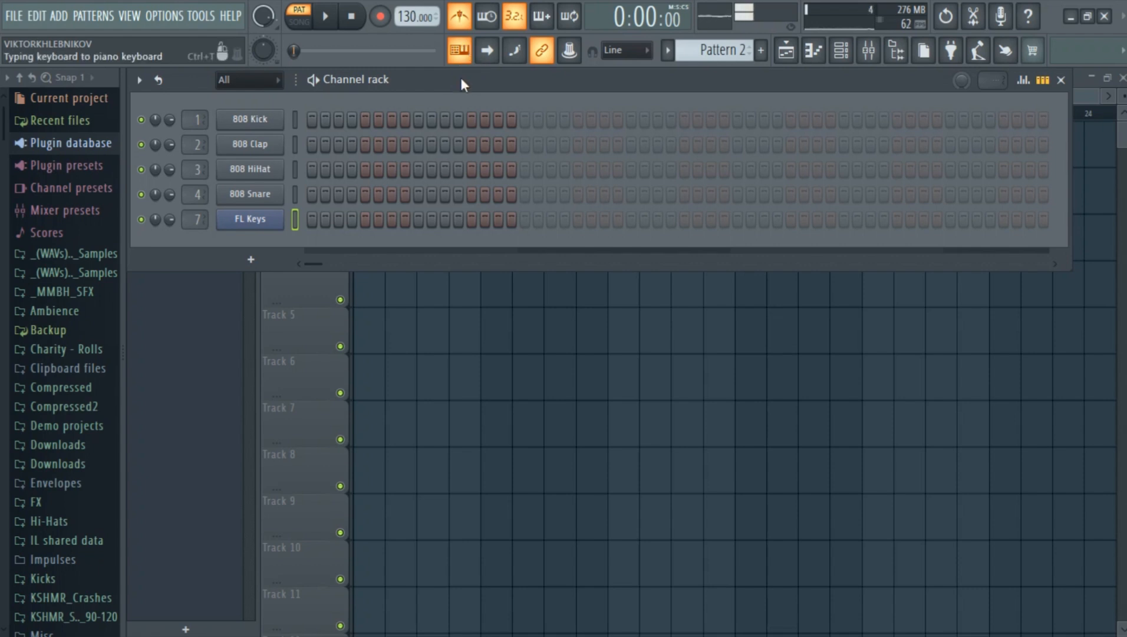
pyautogui.click(460, 50)
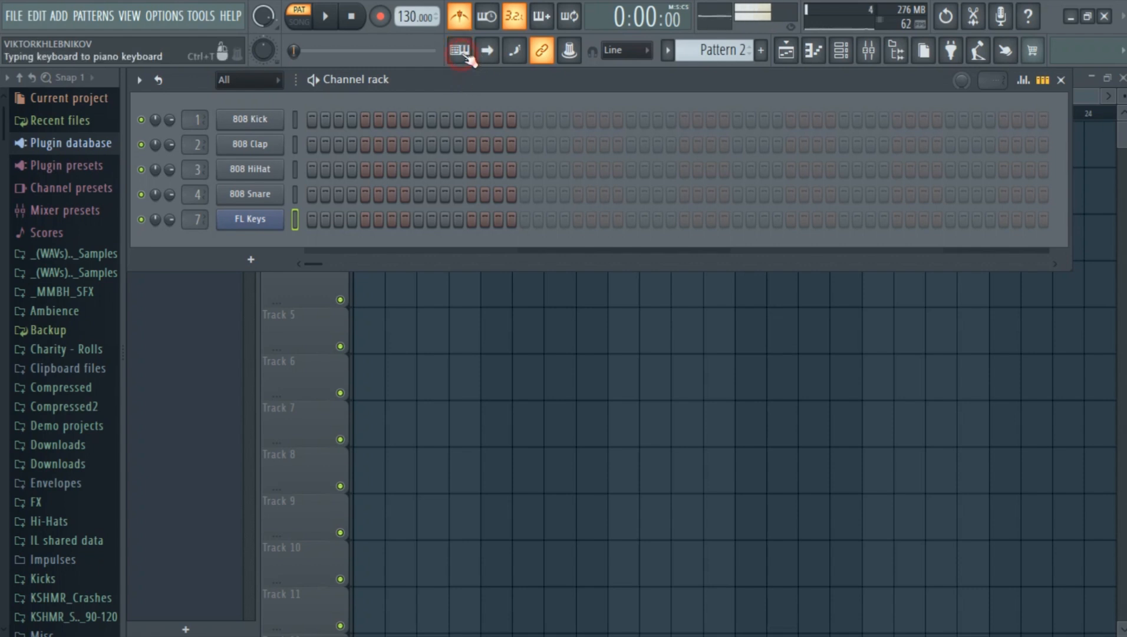
pyautogui.click(460, 50)
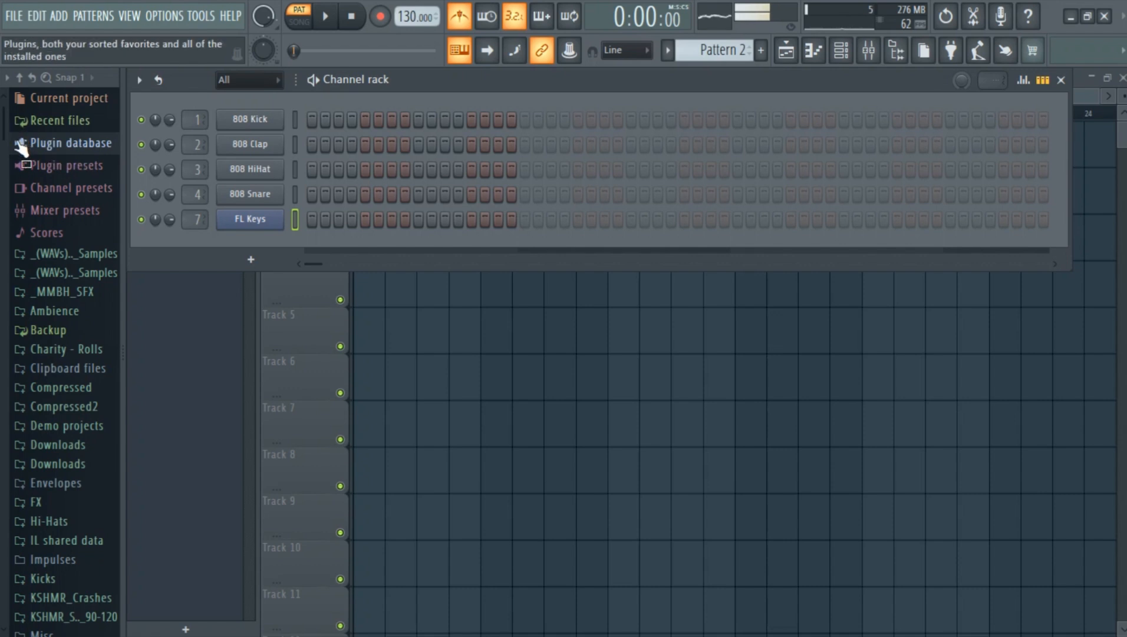
# Step: Expand the Packs folder in the browser and show the contents of its Drums subfolder
pyautogui.scroll(-3, 17, 407)
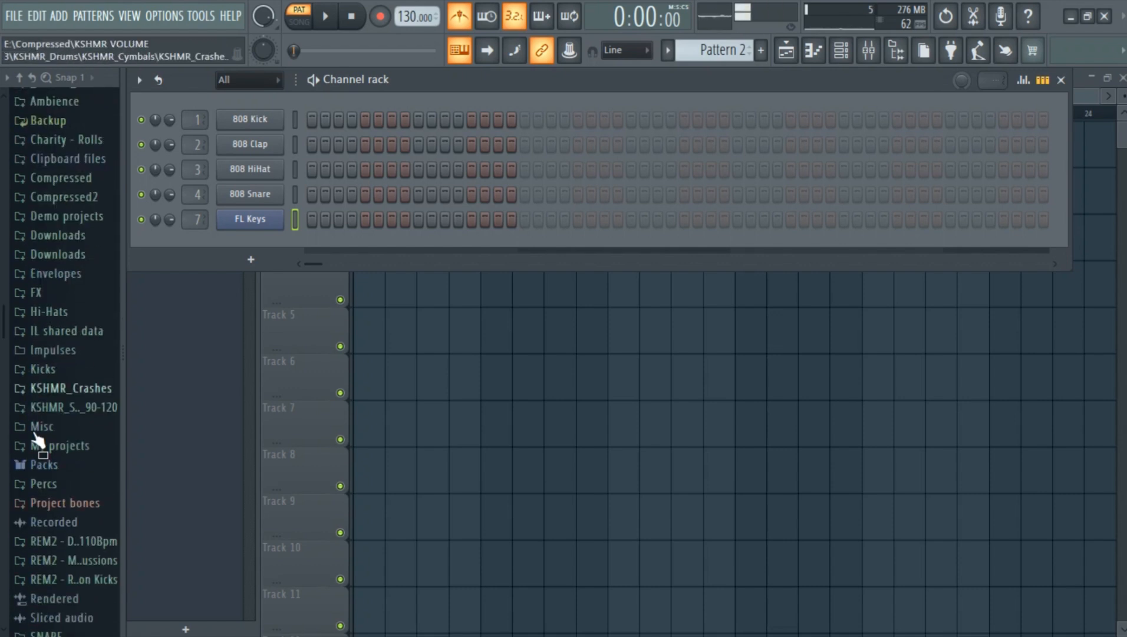
pyautogui.click(44, 469)
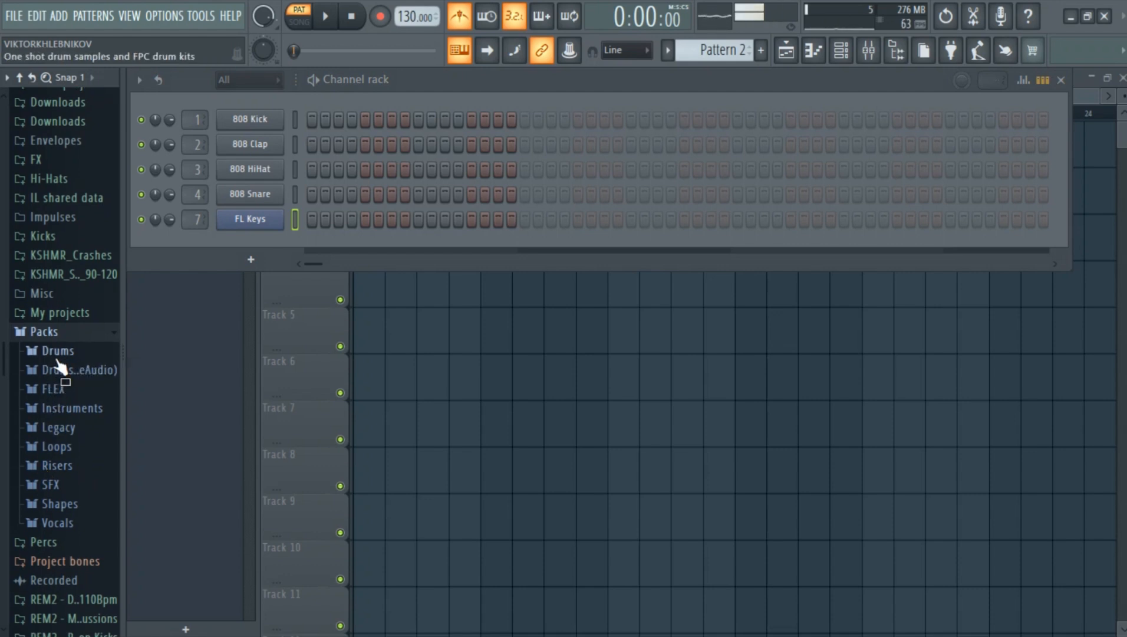
pyautogui.click(59, 352)
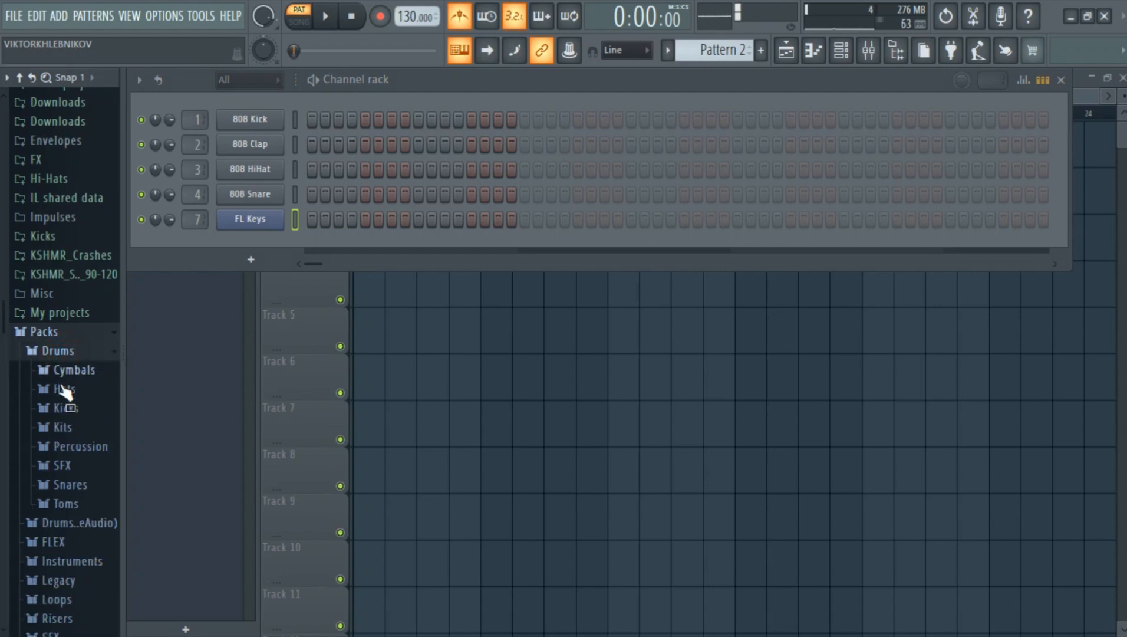
pyautogui.click(51, 334)
pyautogui.click(53, 333)
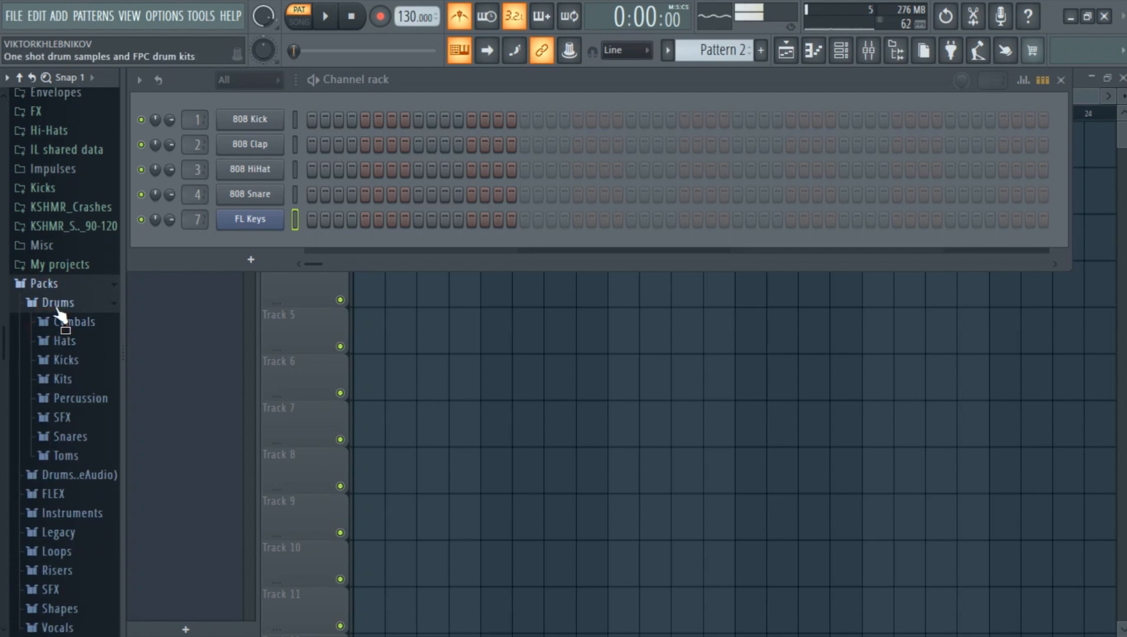
pyautogui.click(56, 304)
pyautogui.click(55, 305)
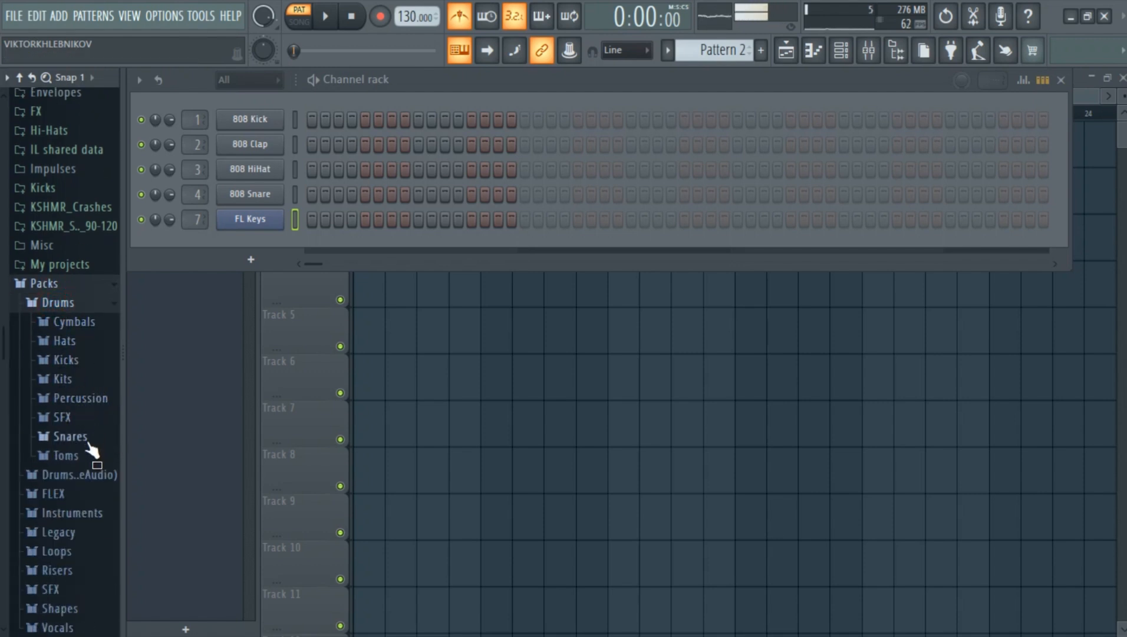
# Step: From the Kicks folder, load the 808 Kick sample onto the 808 Kick channel and add 909 Kick as a new channel below FL Keys
pyautogui.click(73, 364)
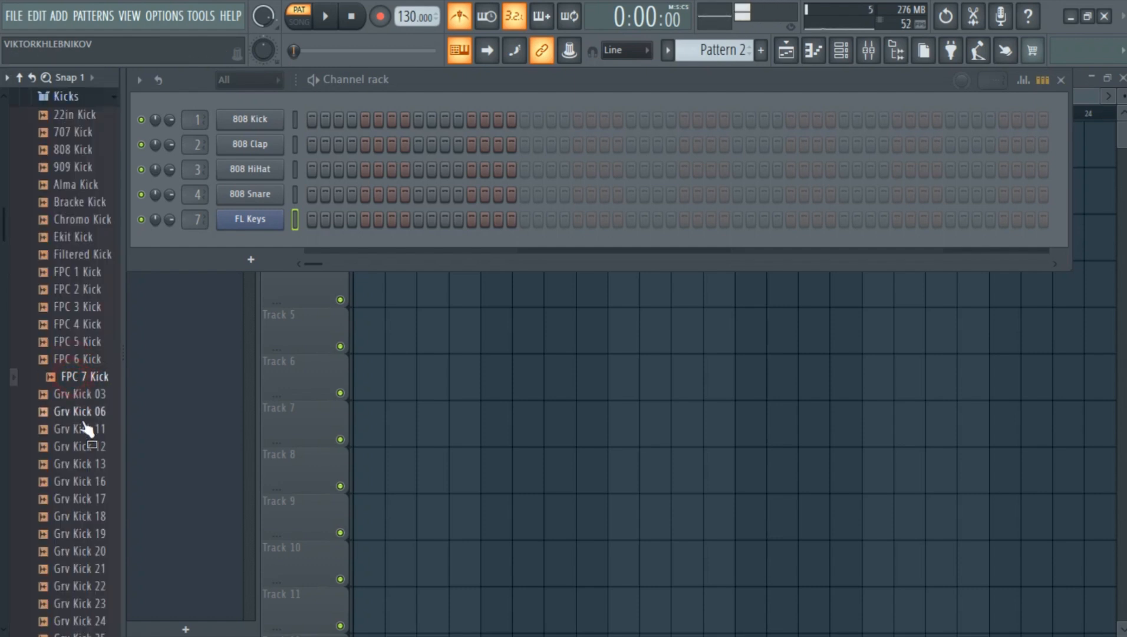
pyautogui.scroll(5, 89, 501)
pyautogui.moveTo(81, 464); pyautogui.dragTo(257, 115)
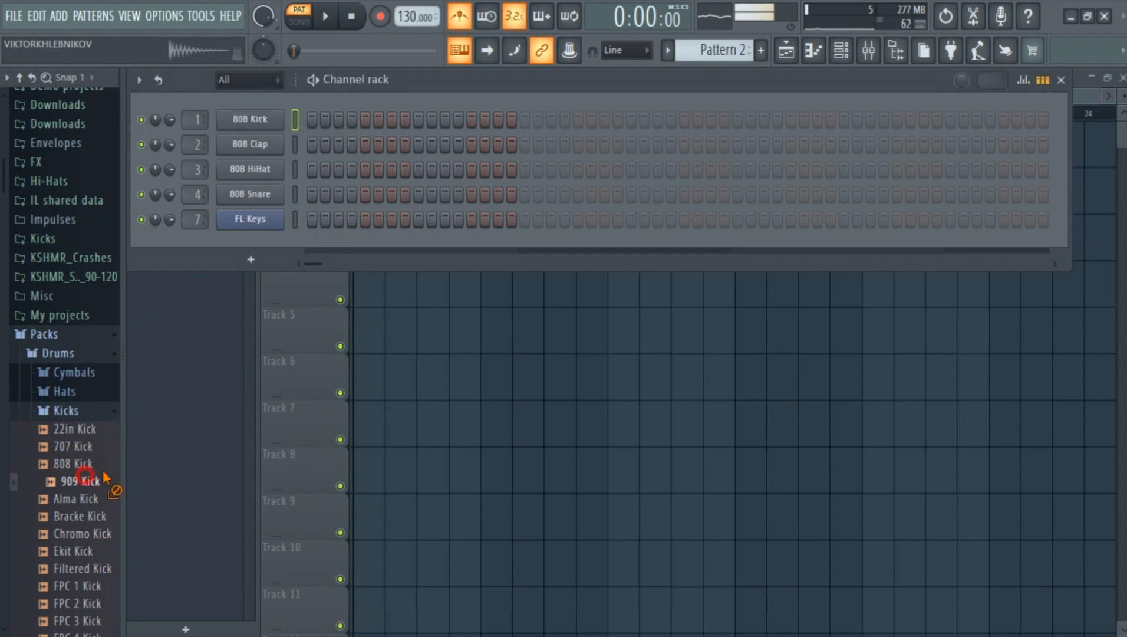
pyautogui.moveTo(111, 483); pyautogui.dragTo(300, 235)
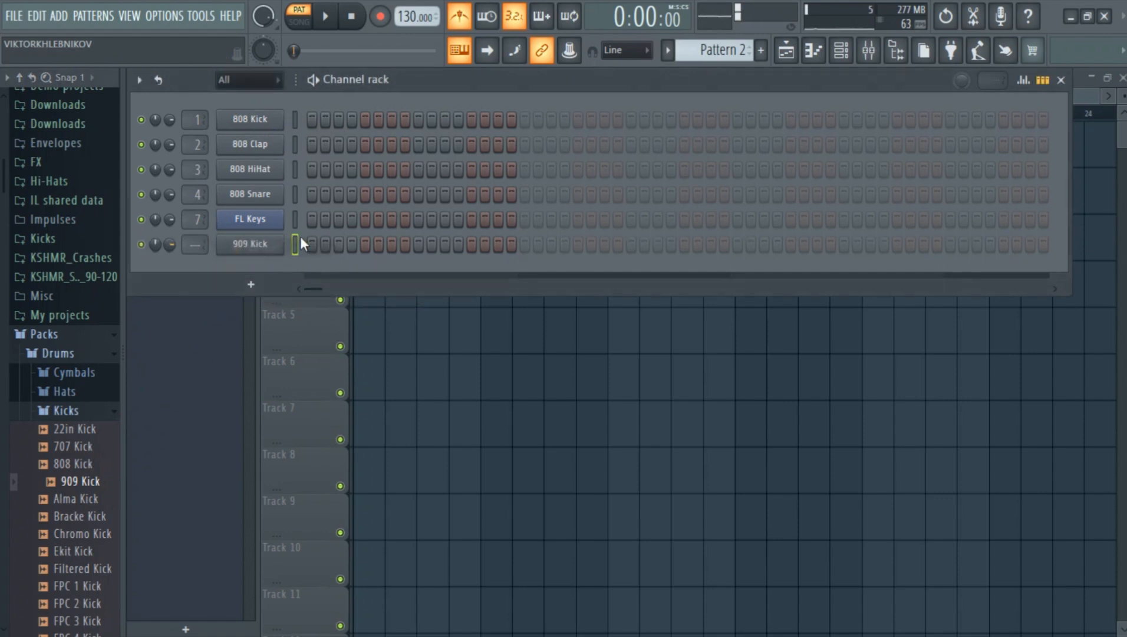
# Step: Collapse the Kicks folder and add the FPC Wack sample from the Percussion folder as a new channel below 909 Kick
pyautogui.click(74, 410)
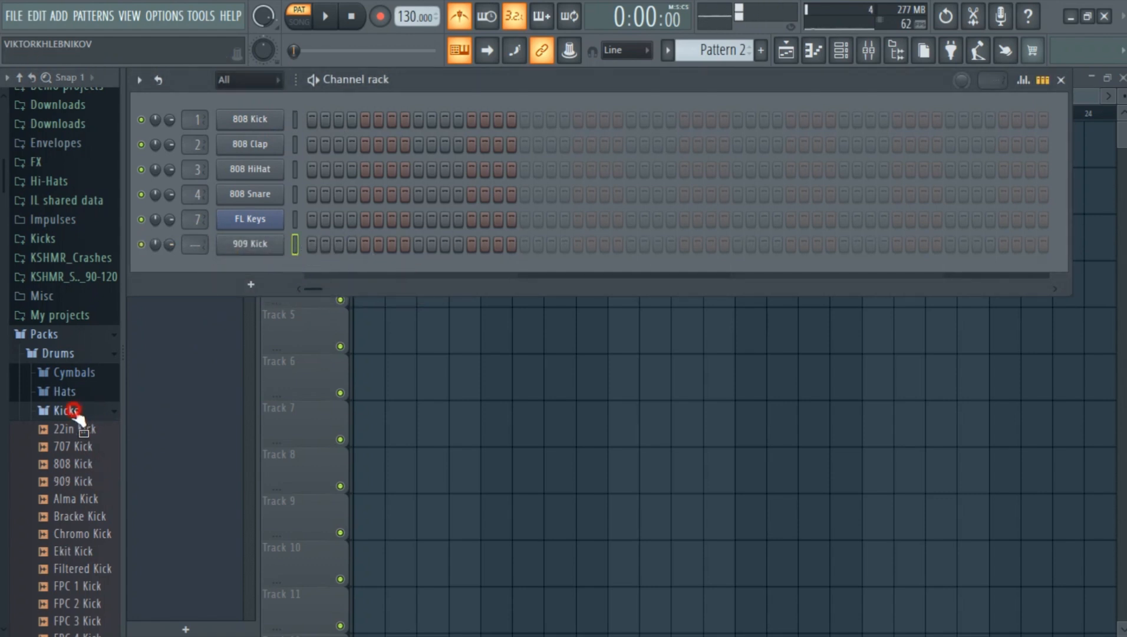
pyautogui.click(88, 449)
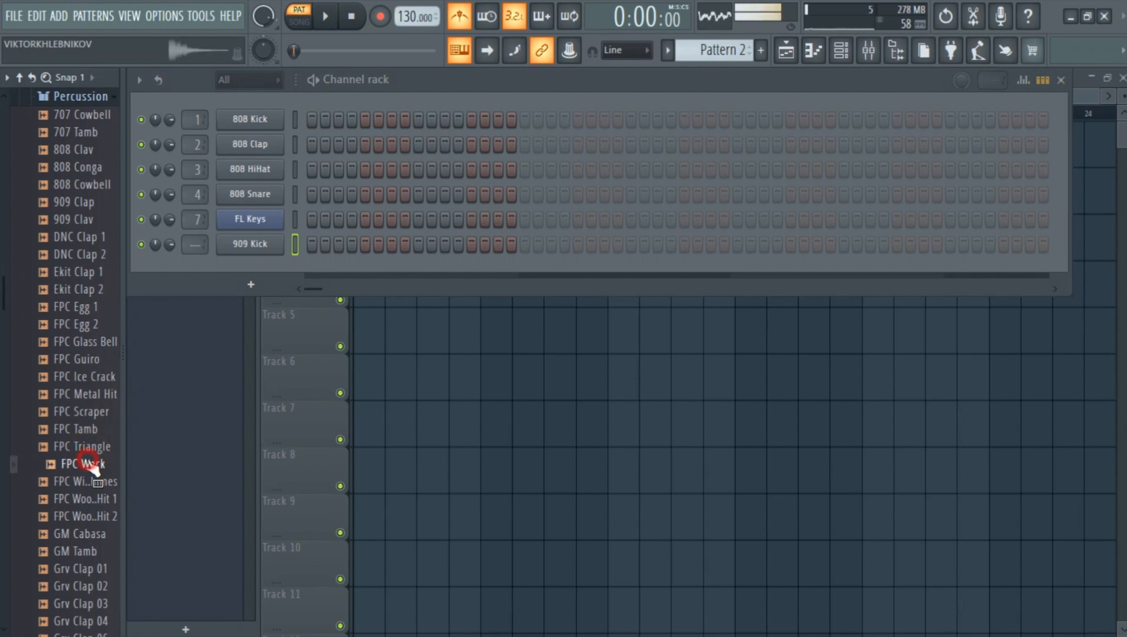
pyautogui.moveTo(92, 468); pyautogui.dragTo(242, 270)
# Step: Collapse the Percussion, Drums and Packs folders and return to the start of the browser list
pyautogui.scroll(7, 63, 430)
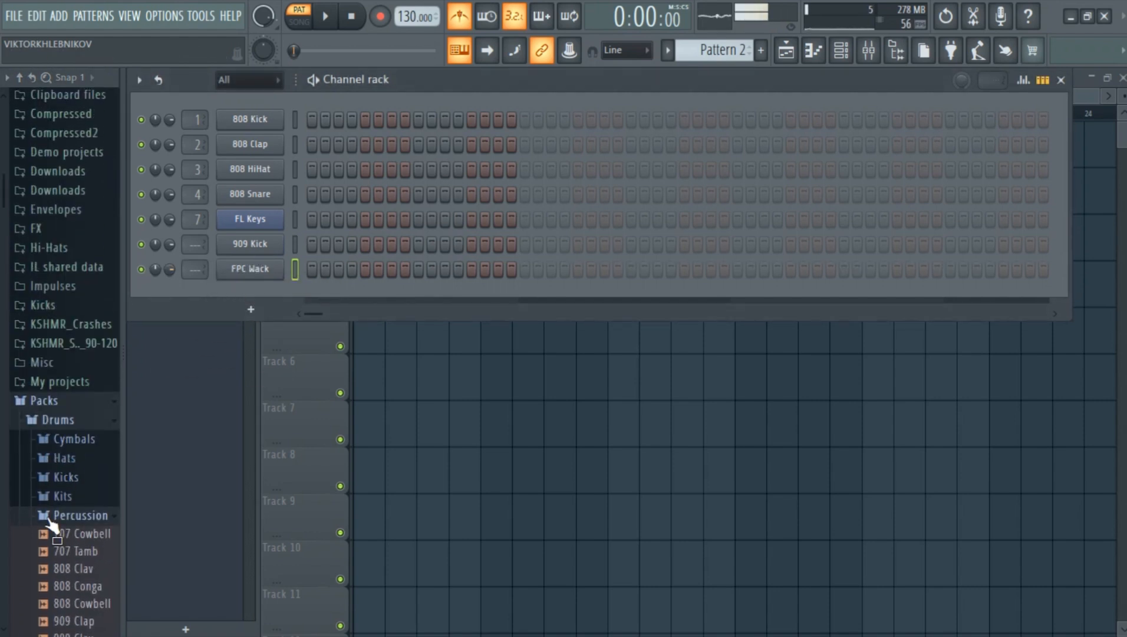
pyautogui.click(55, 515)
pyautogui.click(56, 419)
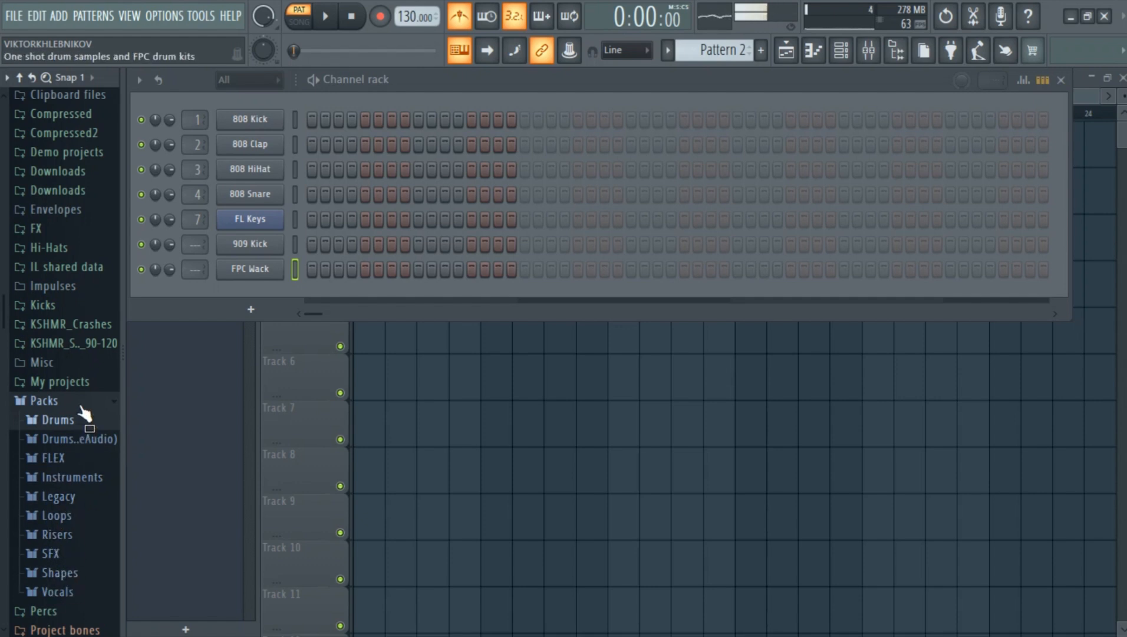
pyautogui.click(47, 401)
pyautogui.scroll(5, 57, 481)
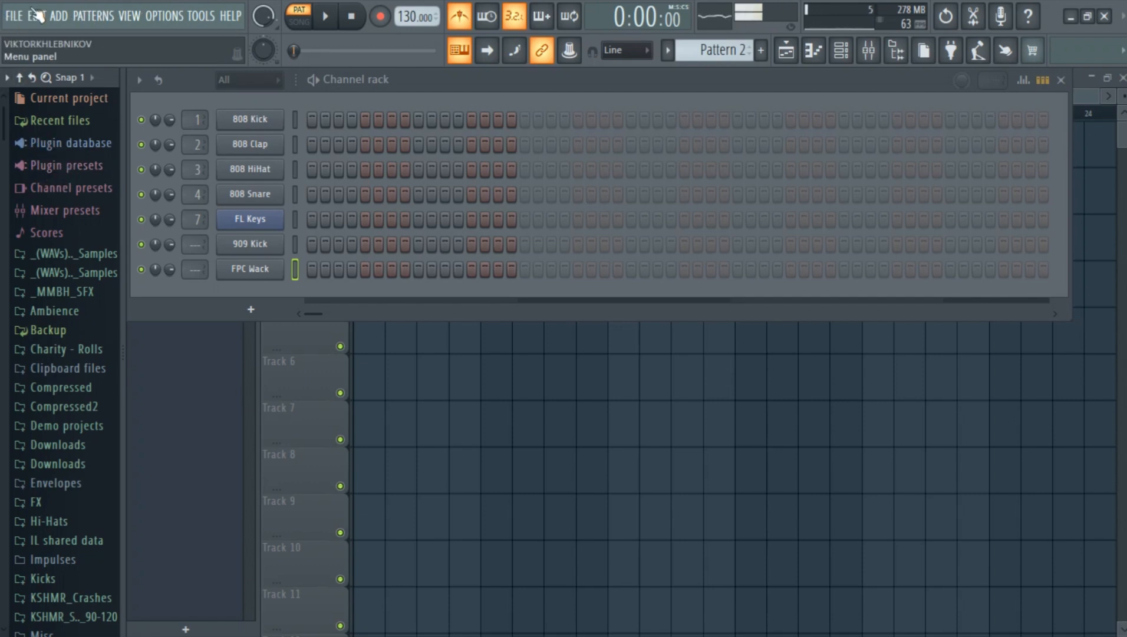
pyautogui.click(169, 16)
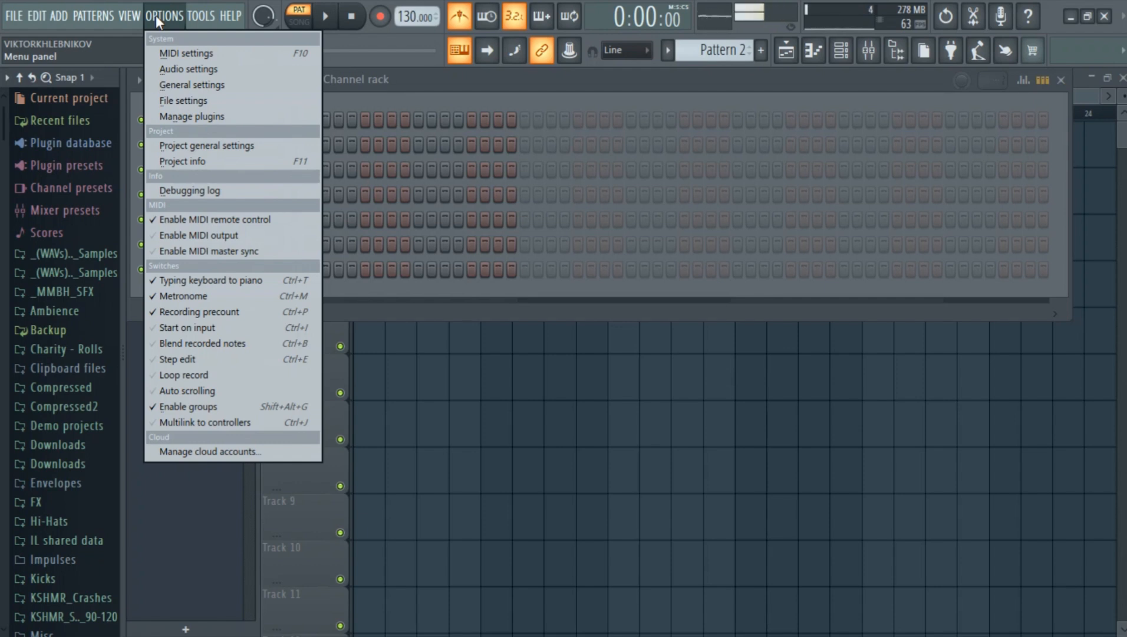
pyautogui.moveTo(140, 16)
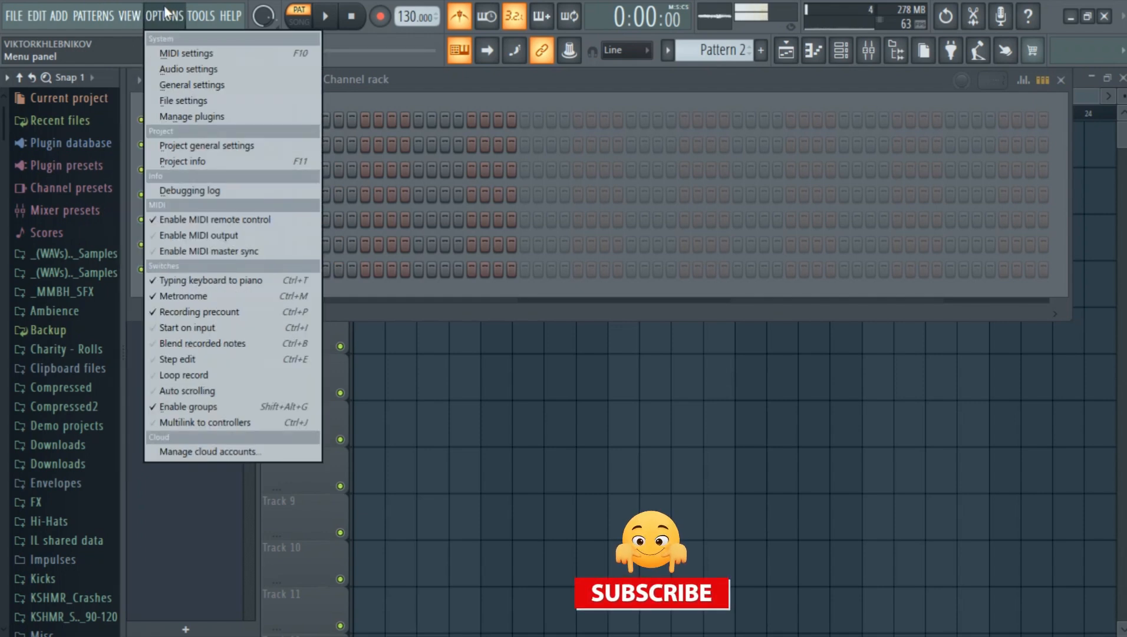
pyautogui.moveTo(230, 11)
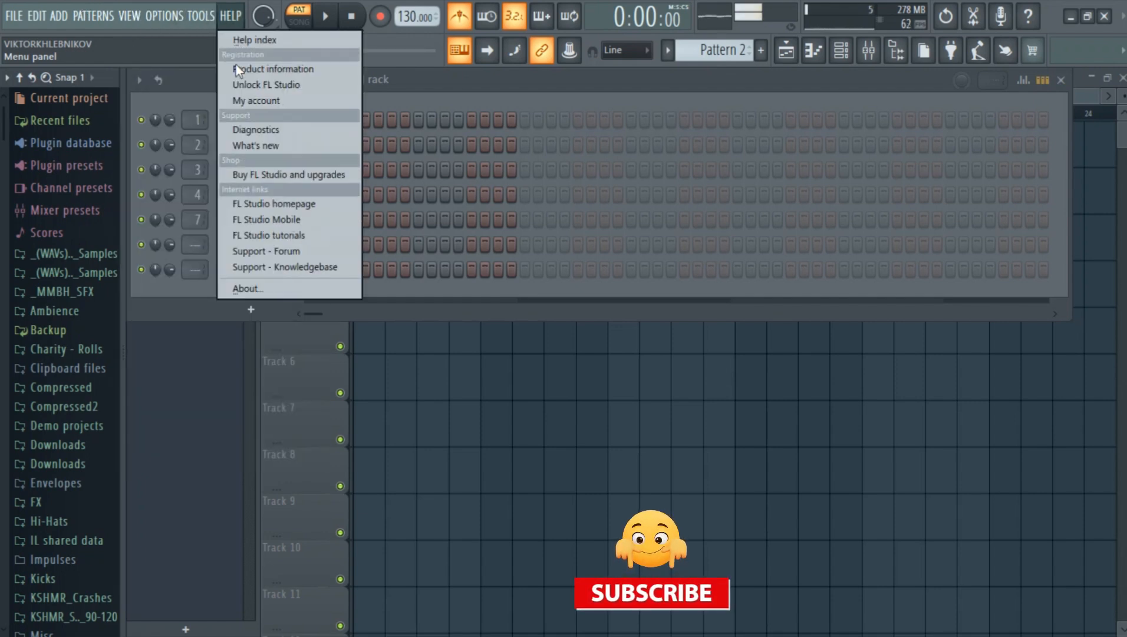
pyautogui.click(177, 48)
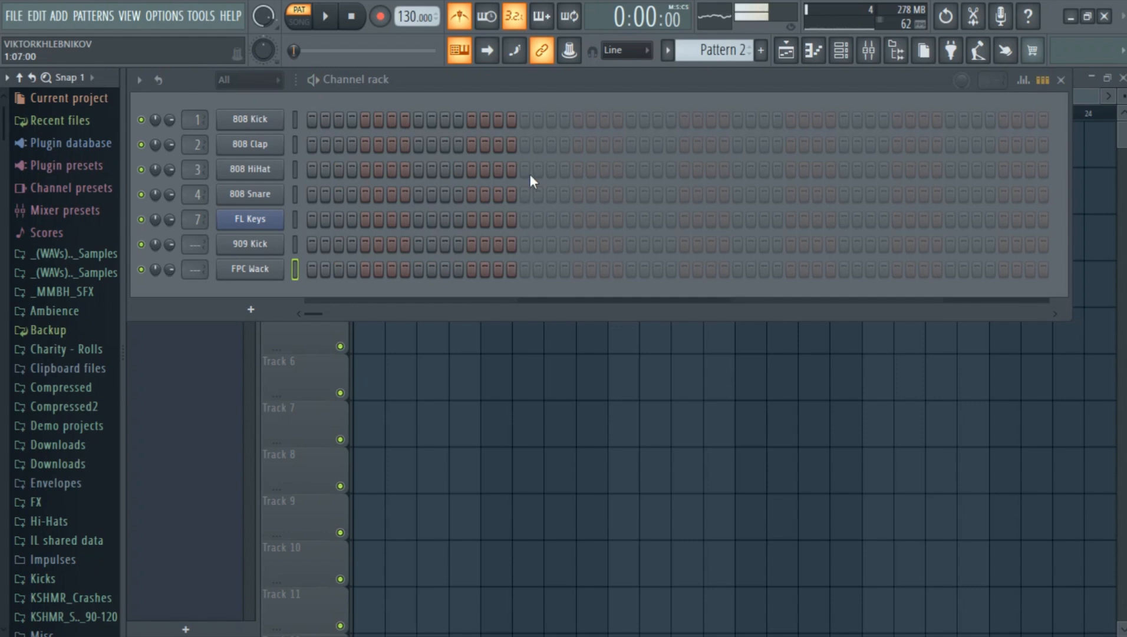